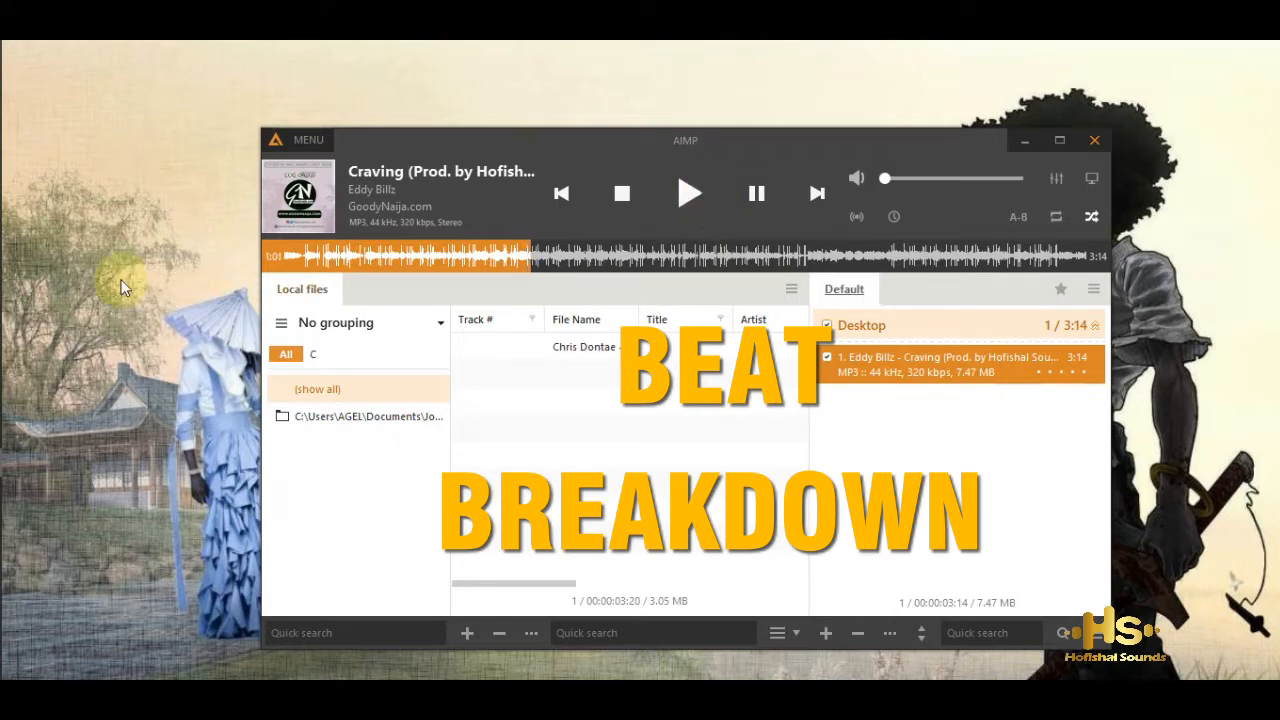
Step: Close the BEAT 125 - Eddy Billz.zip project without saving changes and refresh the desktop
left_click(35, 355)
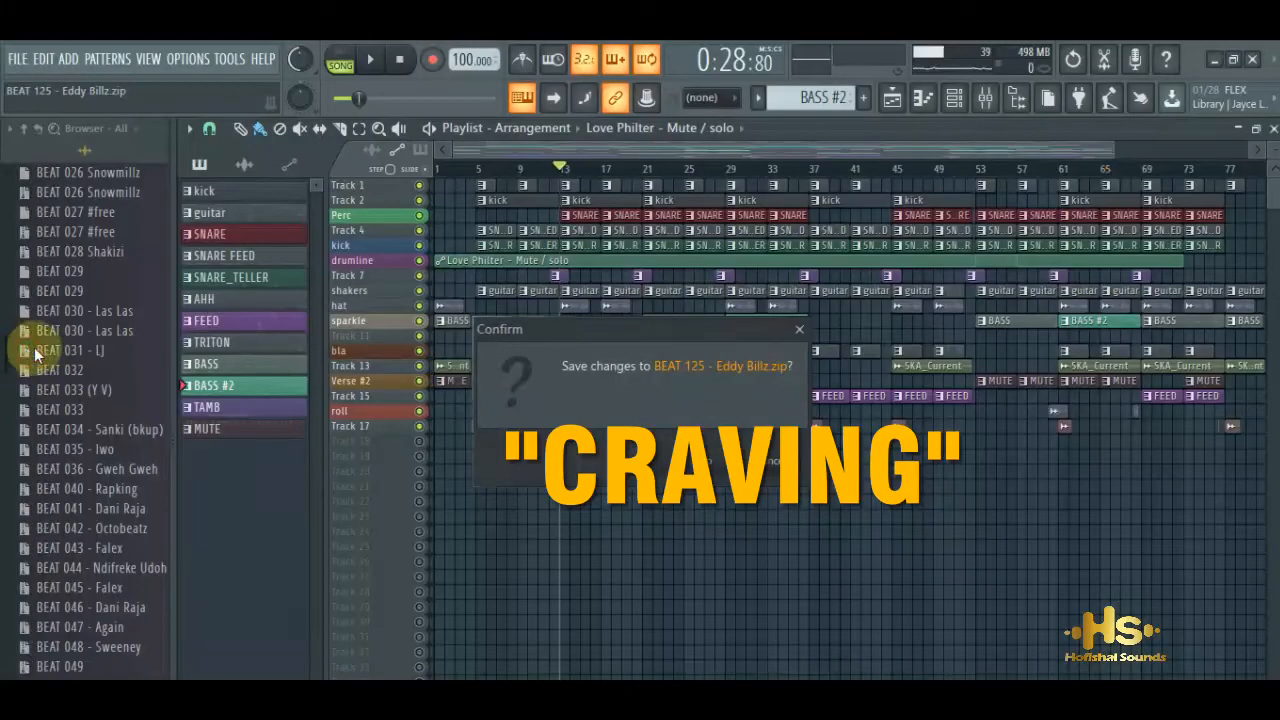
left_click(716, 470)
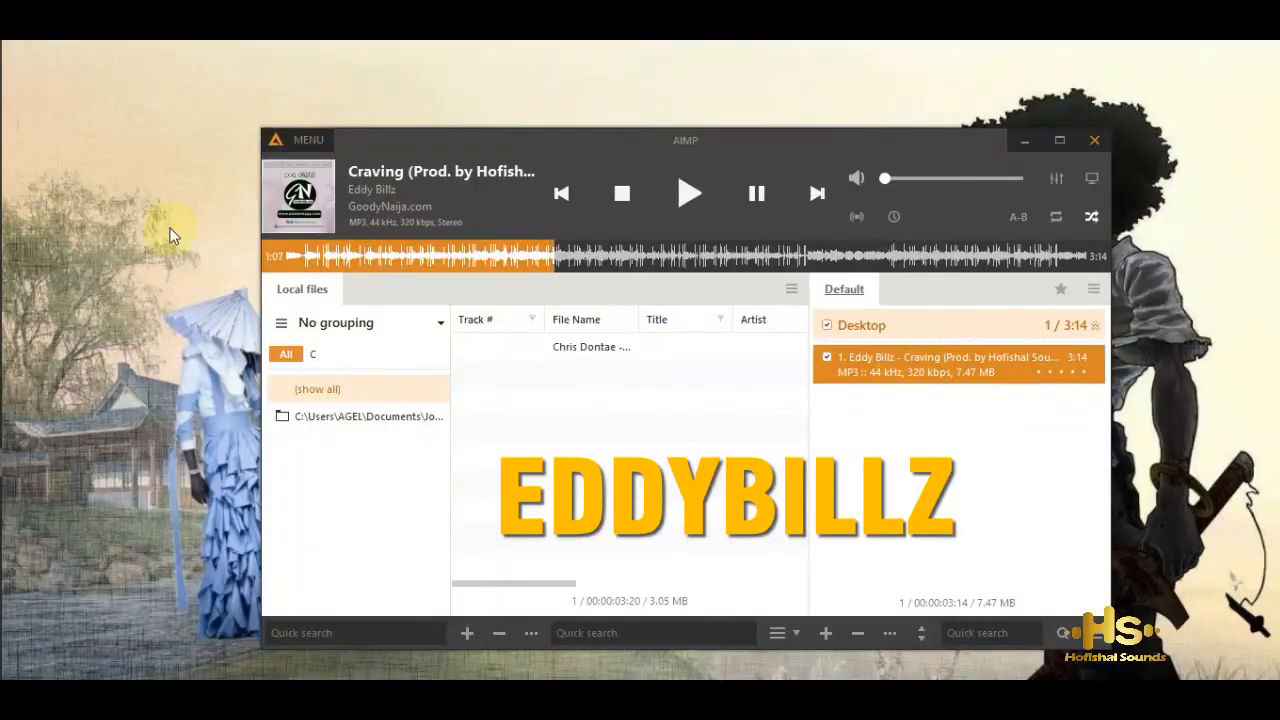
right_click(170, 235)
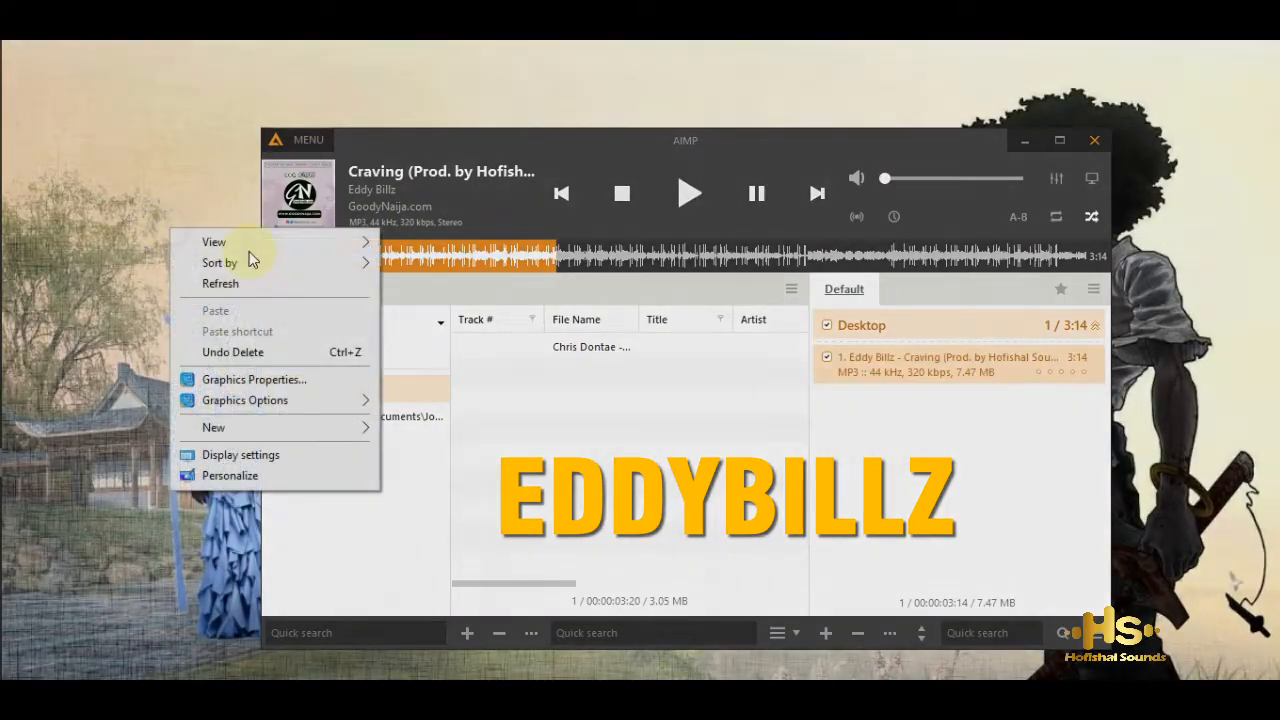
left_click(263, 277)
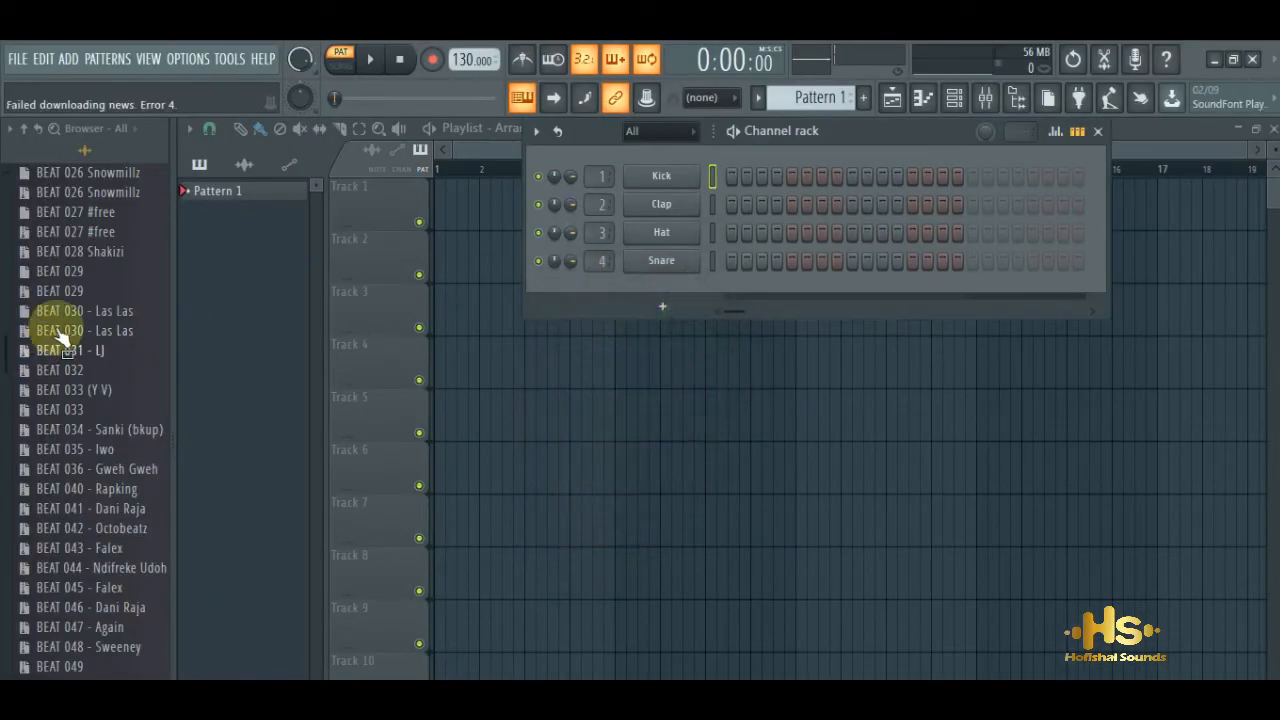
Step: Open the recent project BEAT 125 - Eddy Billz.zip and bring its playlist forward, showing most of the arrangement
left_click(18, 62)
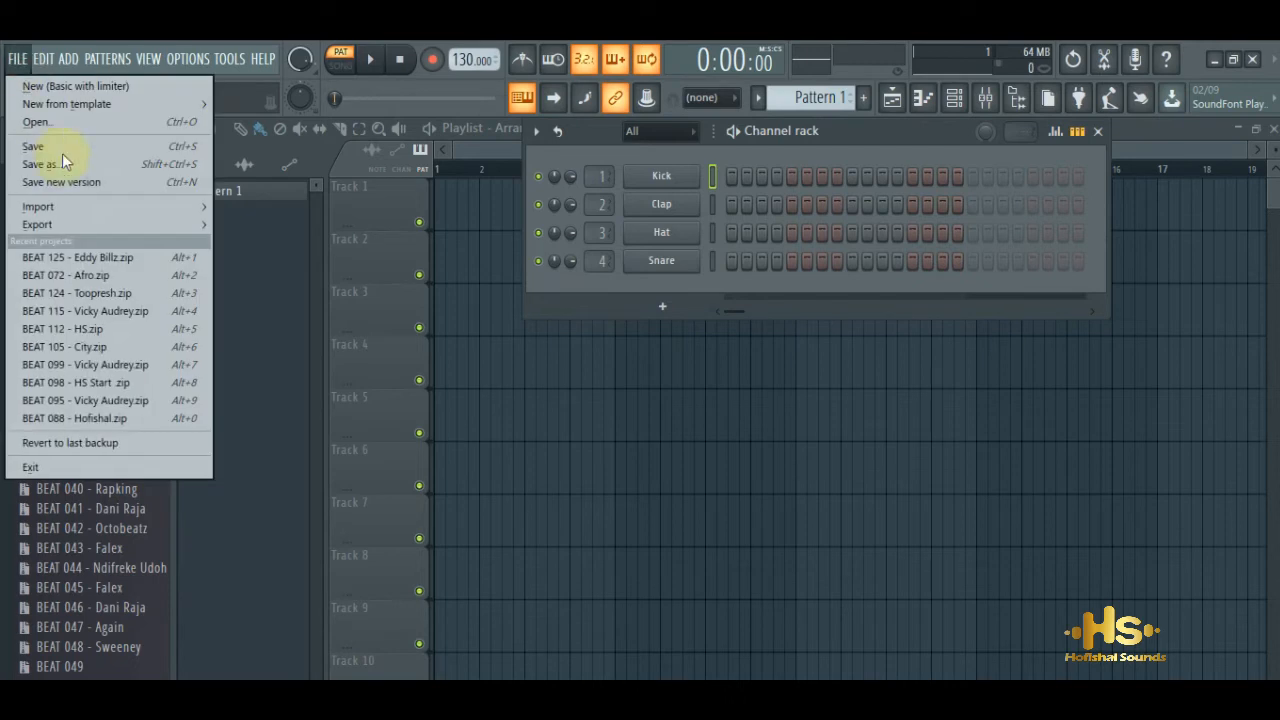
left_click(88, 257)
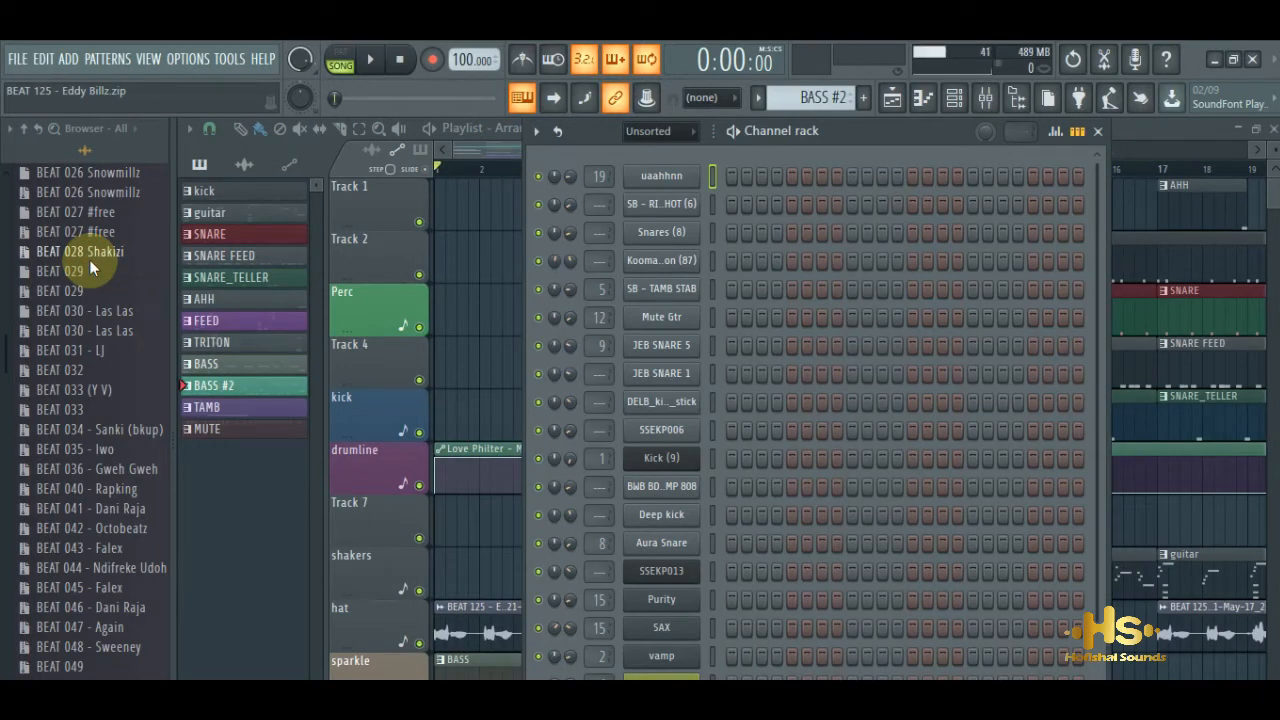
left_click(444, 150)
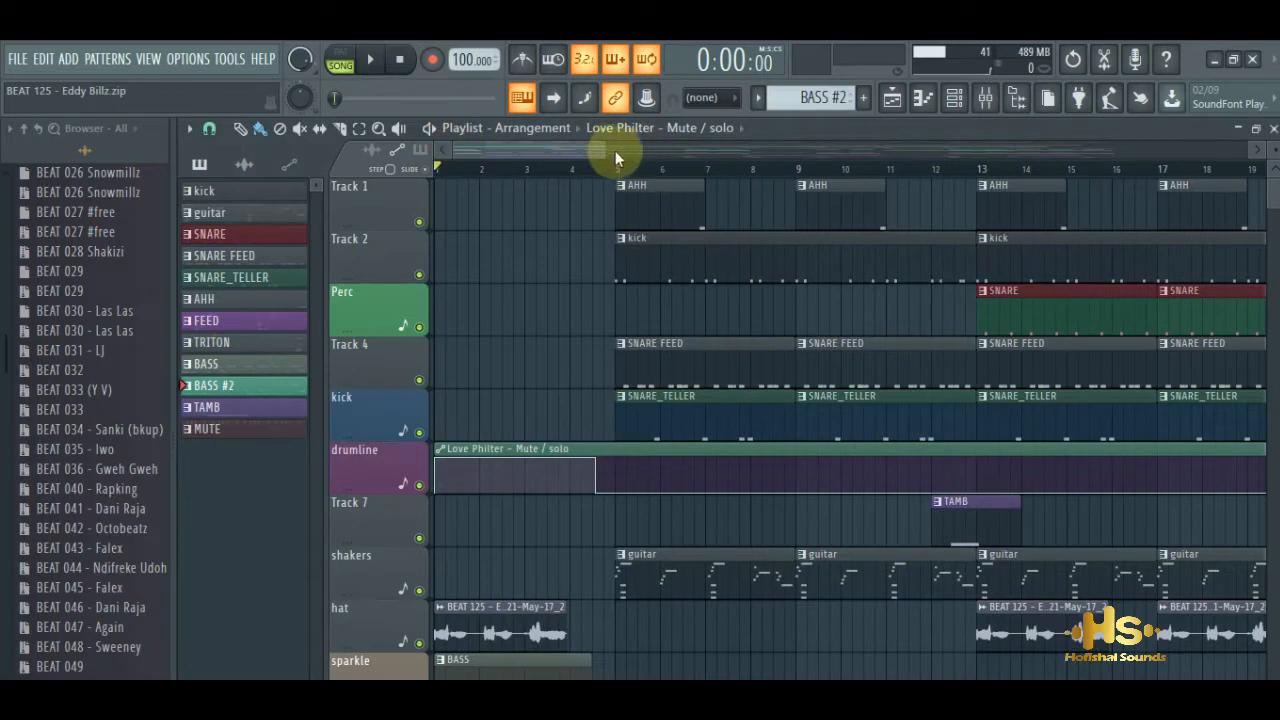
left_click_drag(606, 150, 1010, 150)
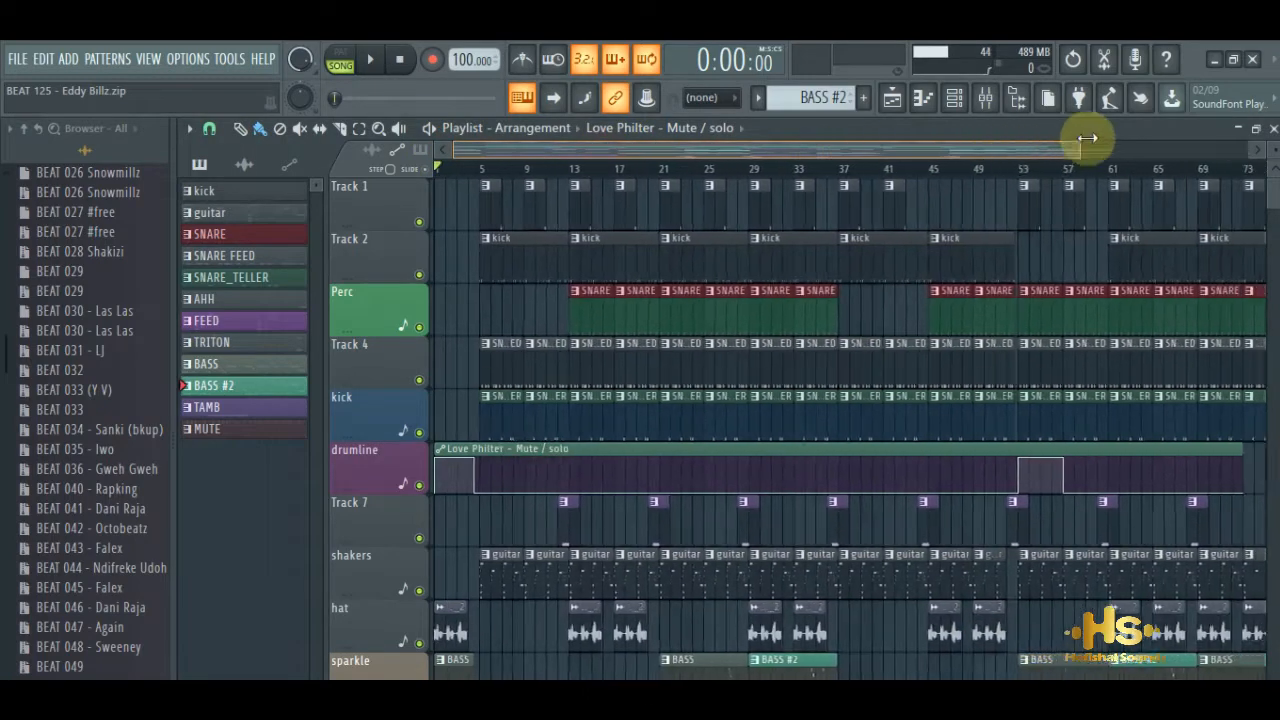
Step: Switch to AIMP, pause the Craving track and return to FL Studio
left_click(1214, 59)
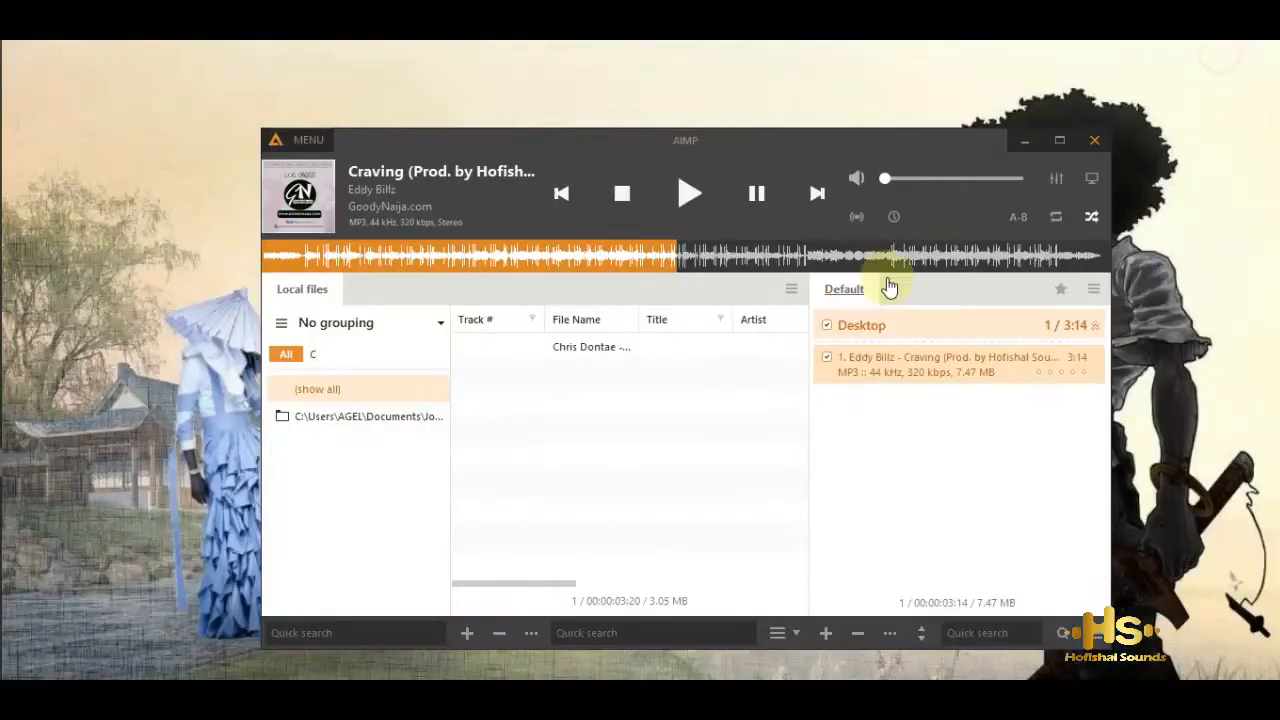
left_click(755, 196)
mouse_move(3, 346)
left_click(29, 316)
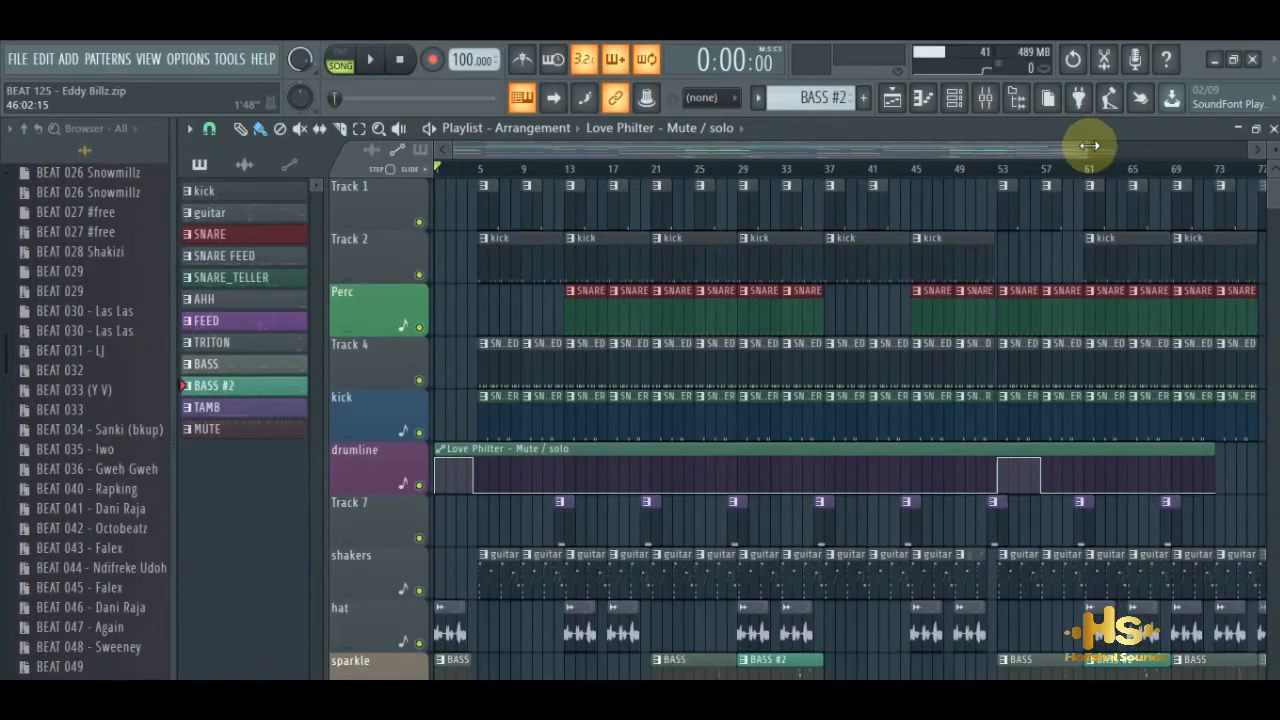
Step: Play the arrangement from about bar 3 with the tracks in view, and stop playback
left_click_drag(1100, 150, 1130, 150)
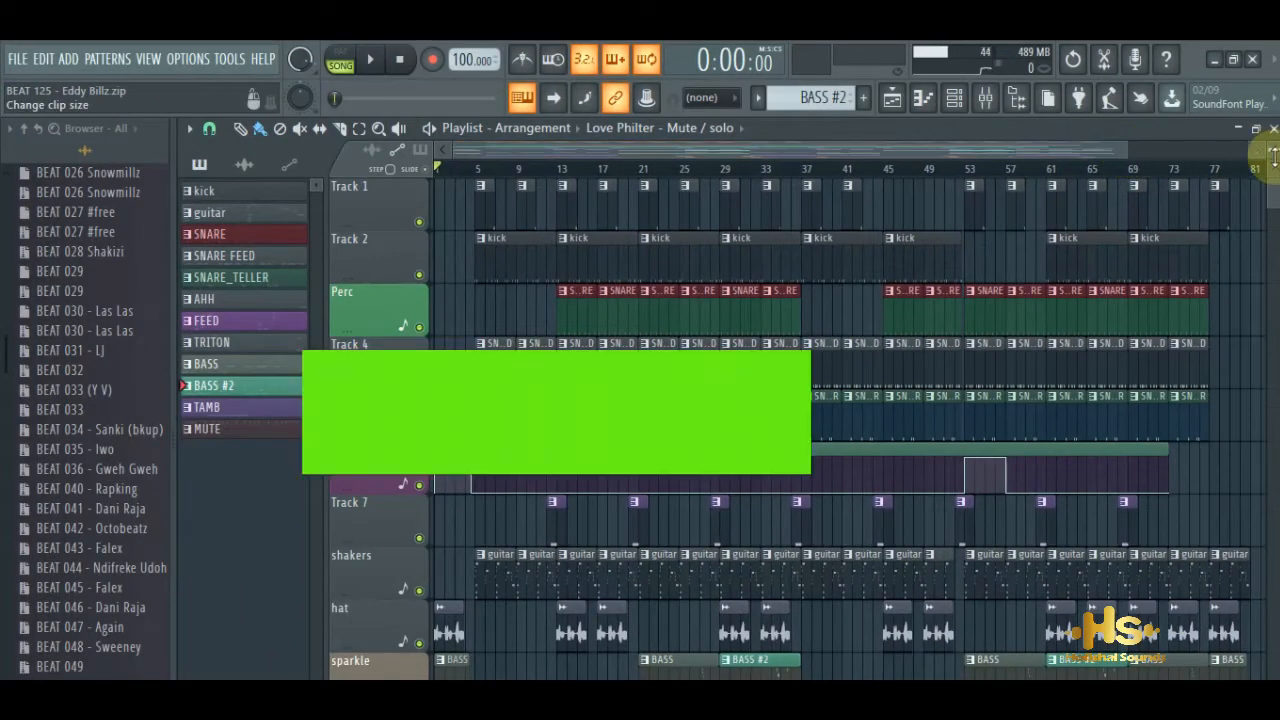
left_click_drag(1273, 158, 1272, 200)
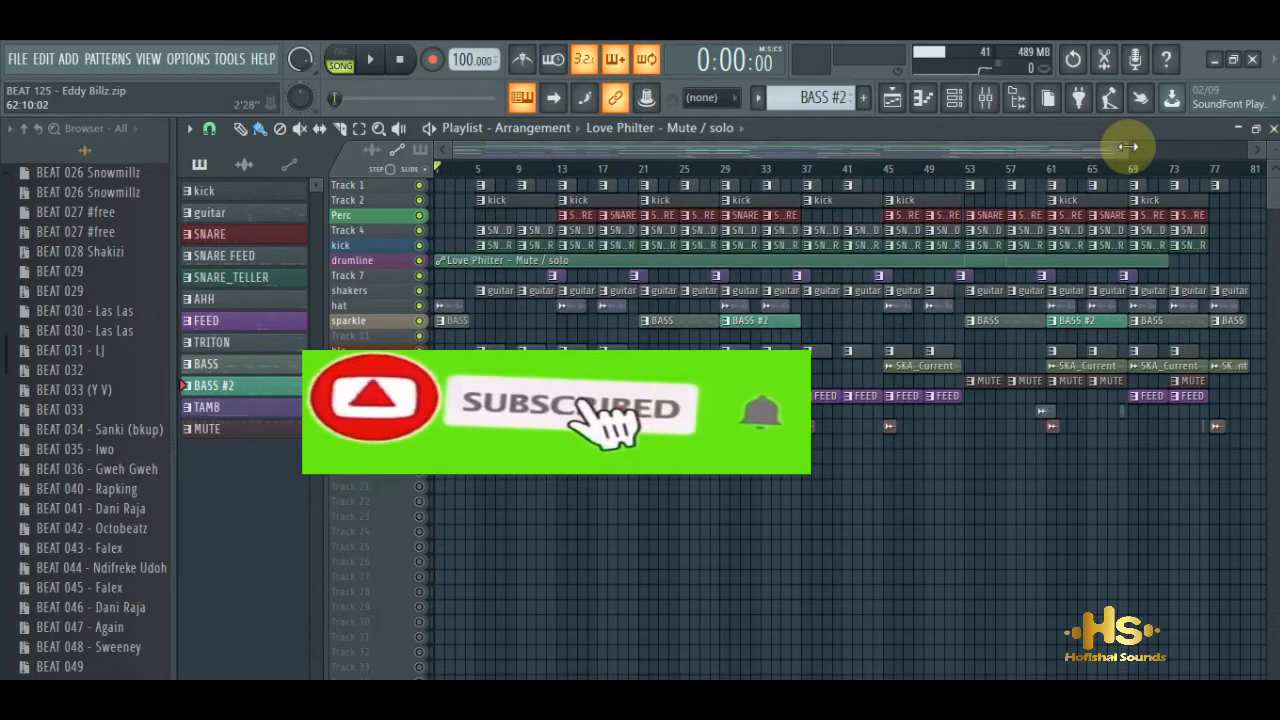
left_click_drag(1128, 146, 1030, 150)
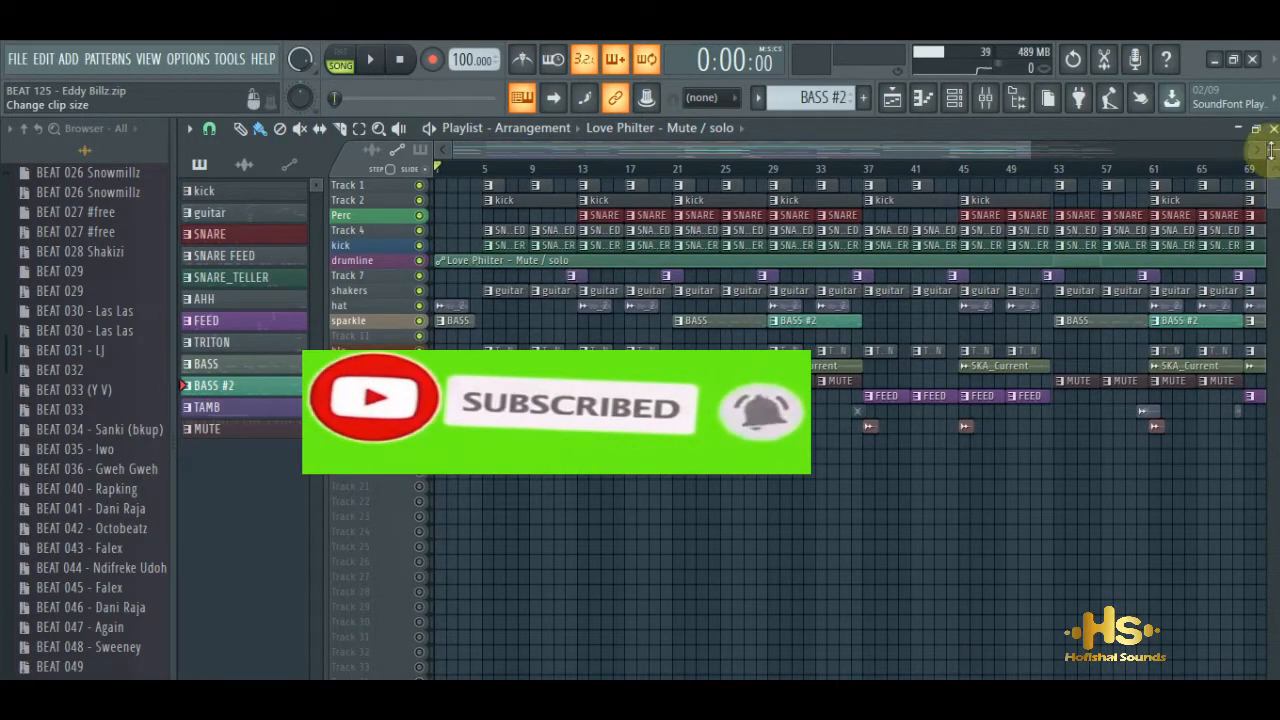
left_click_drag(1275, 156, 1275, 129)
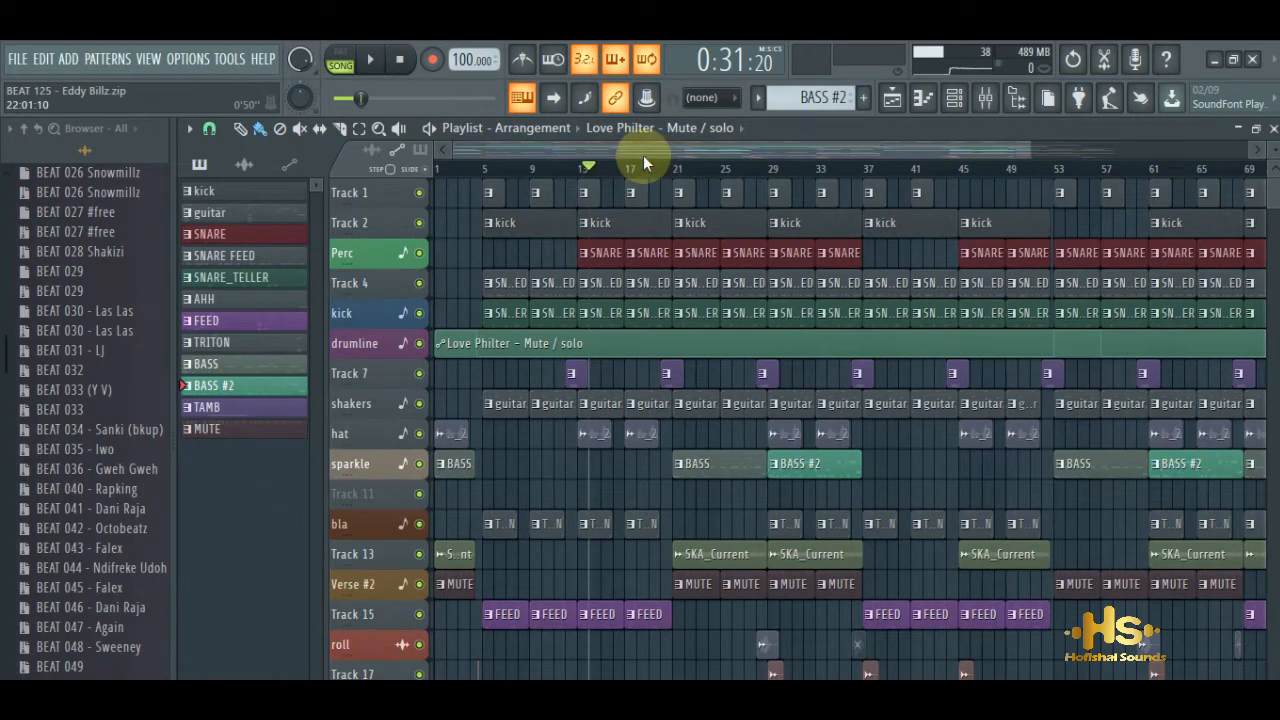
left_click(463, 172)
key("space")
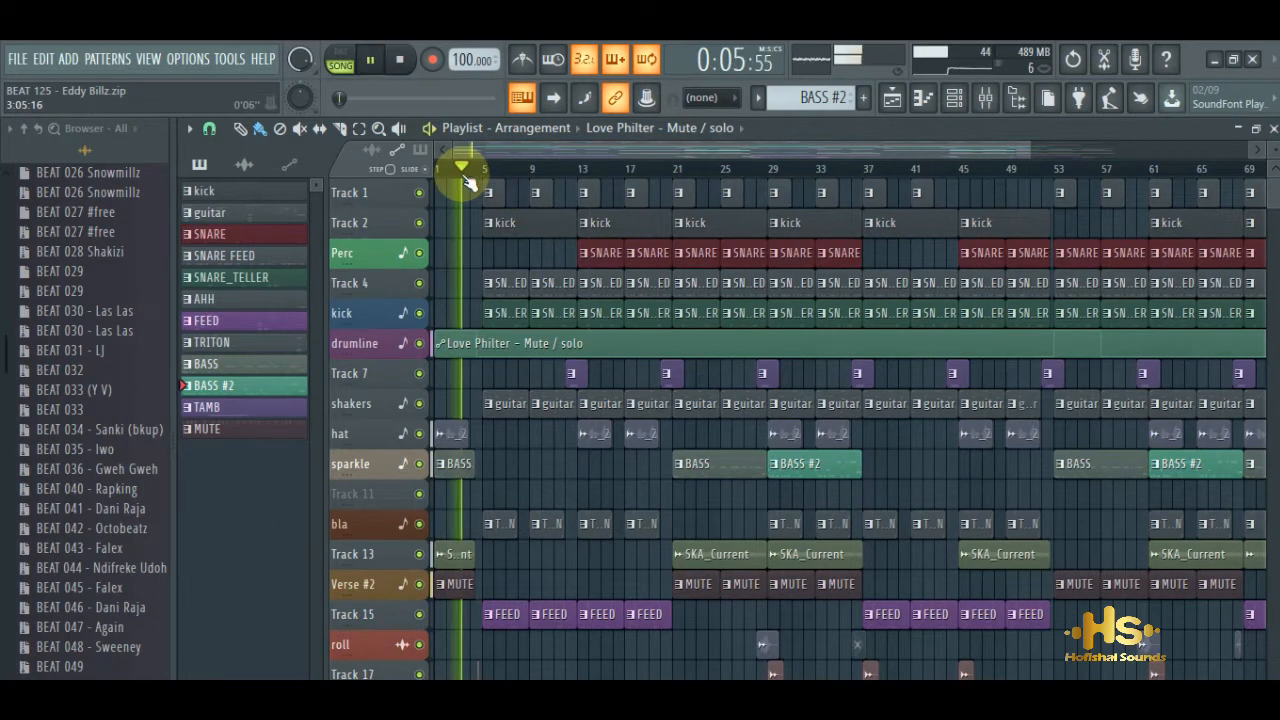
left_click_drag(1034, 148, 891, 151)
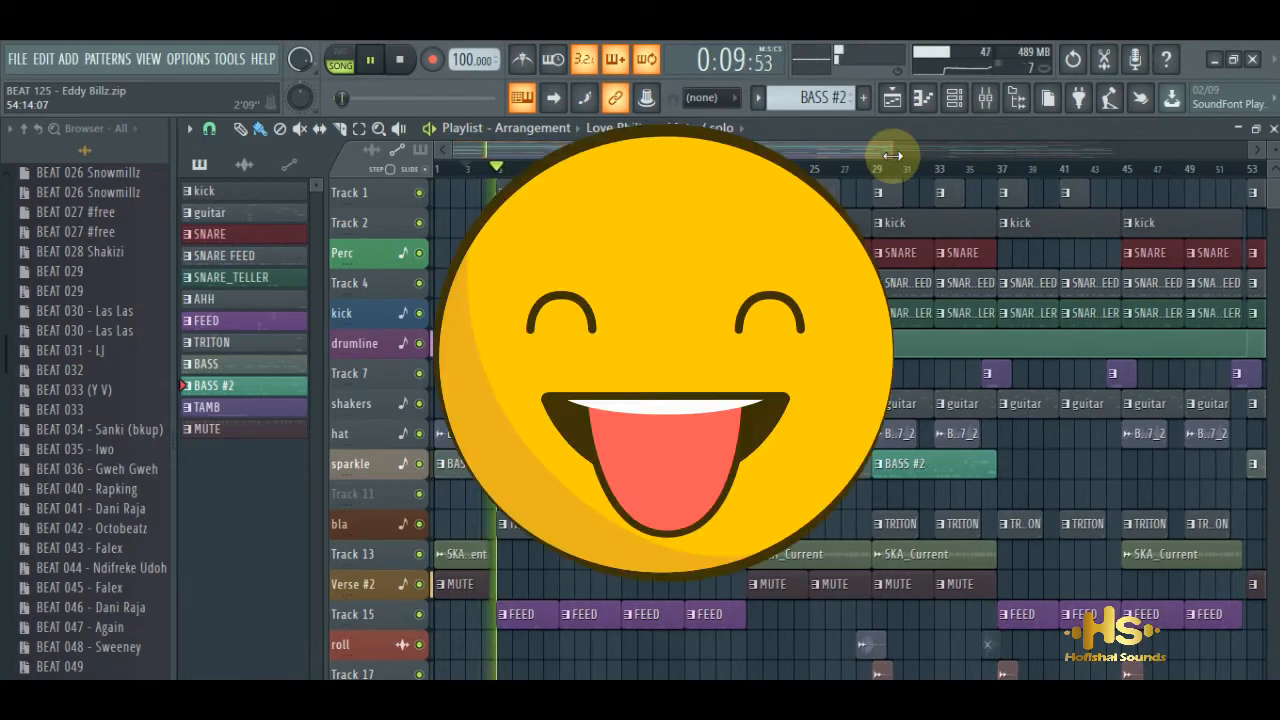
key("space")
Step: Select bars 13 to 20 of the playlist as the playback range and switch back to the Draw tool
left_click_drag(755, 180, 993, 178)
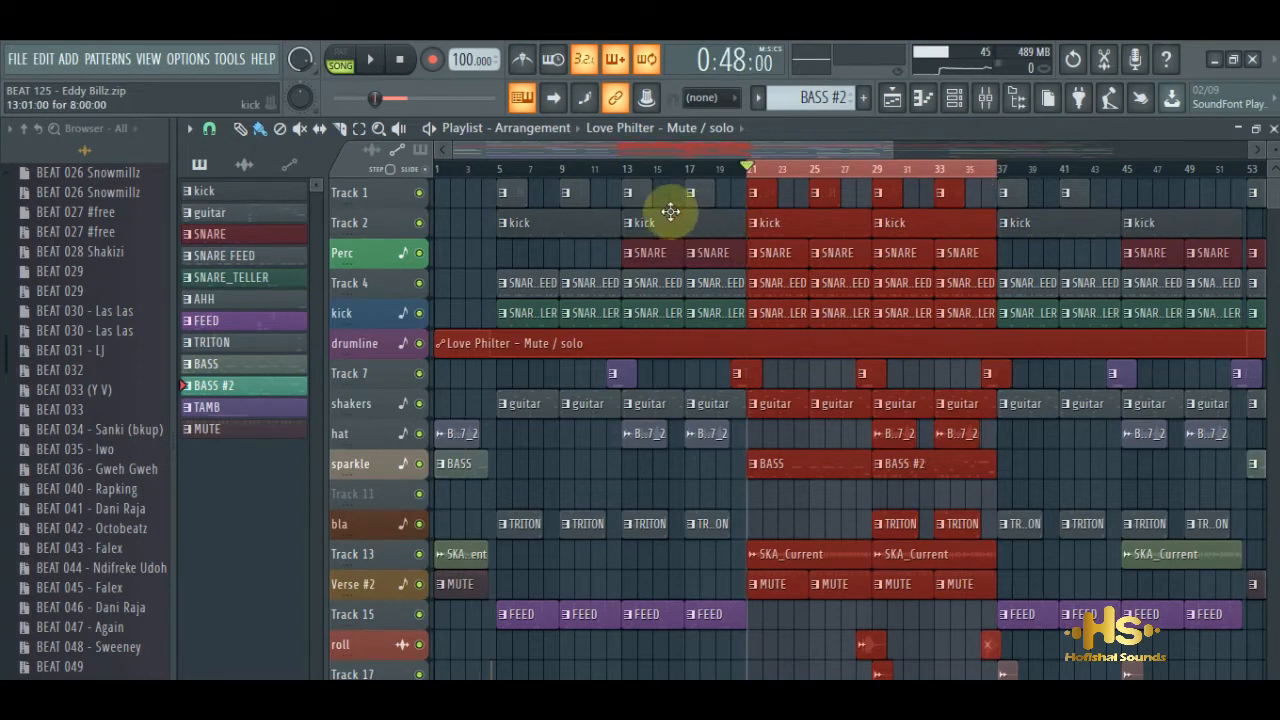
left_click(357, 131)
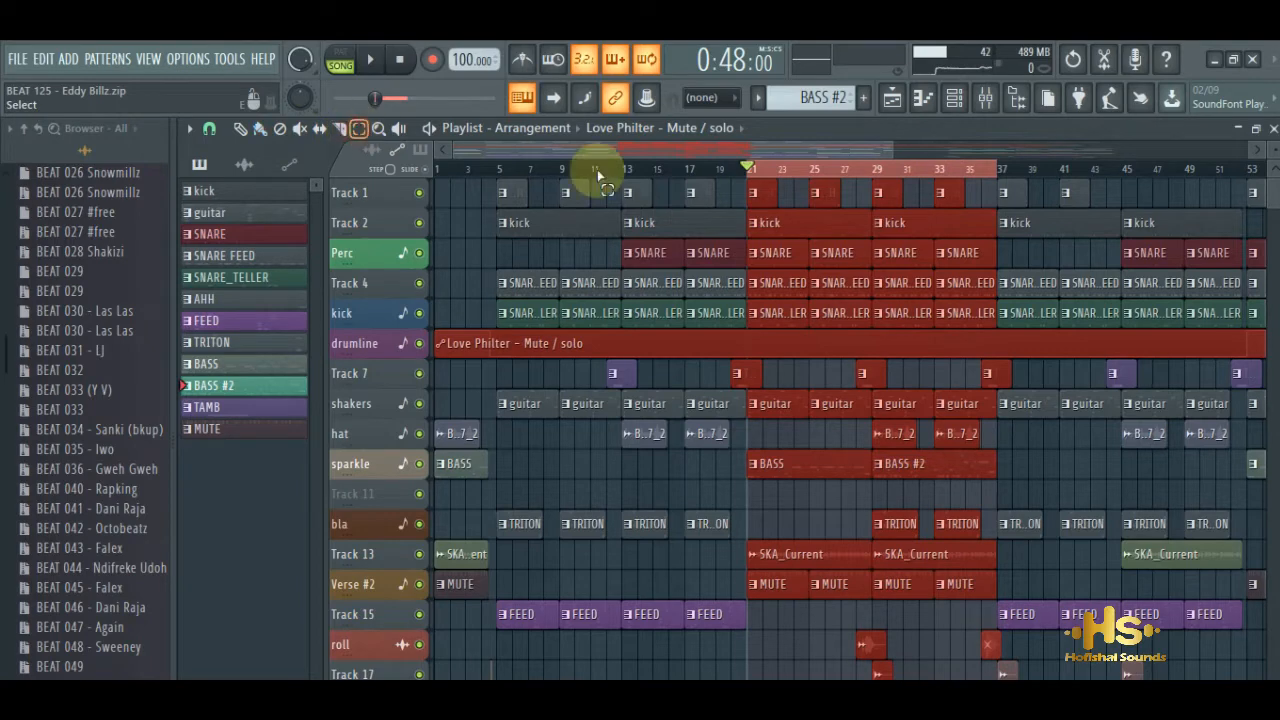
left_click(793, 169, "ctrl")
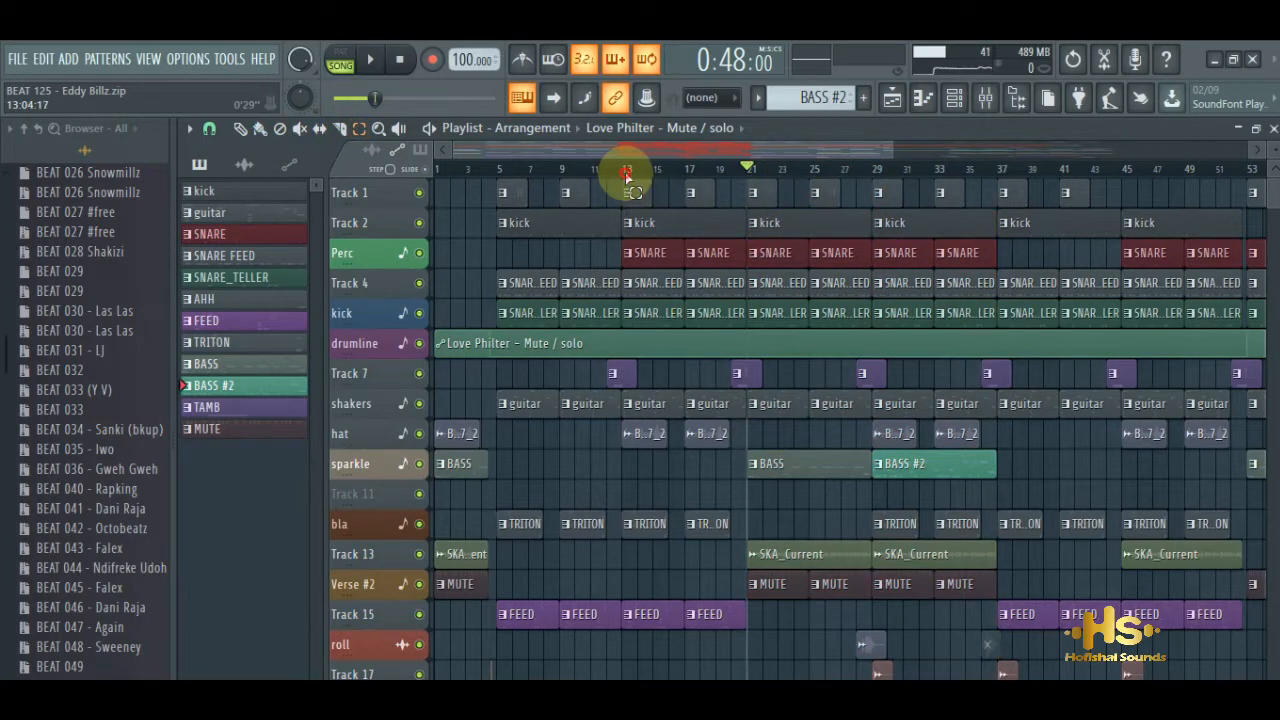
left_click_drag(625, 175, 745, 172)
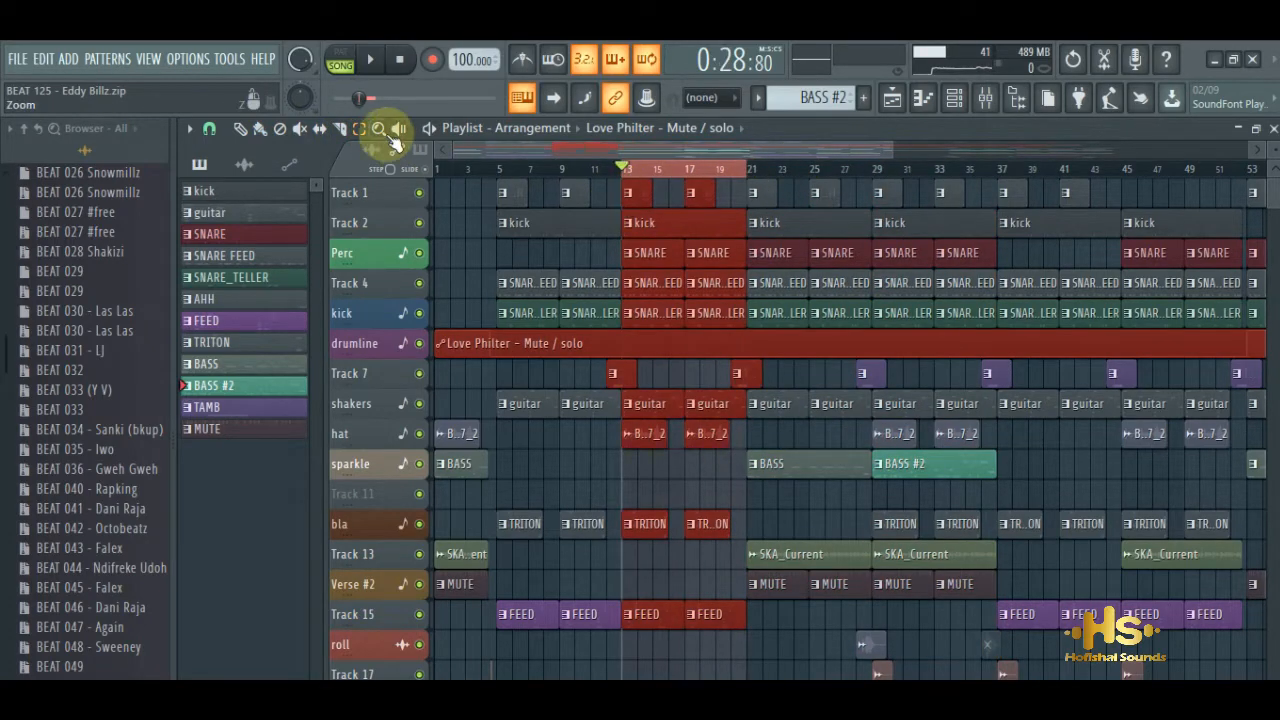
left_click(240, 128)
Step: Play the selected range with all arranged tracks in view, and stop it
key("space")
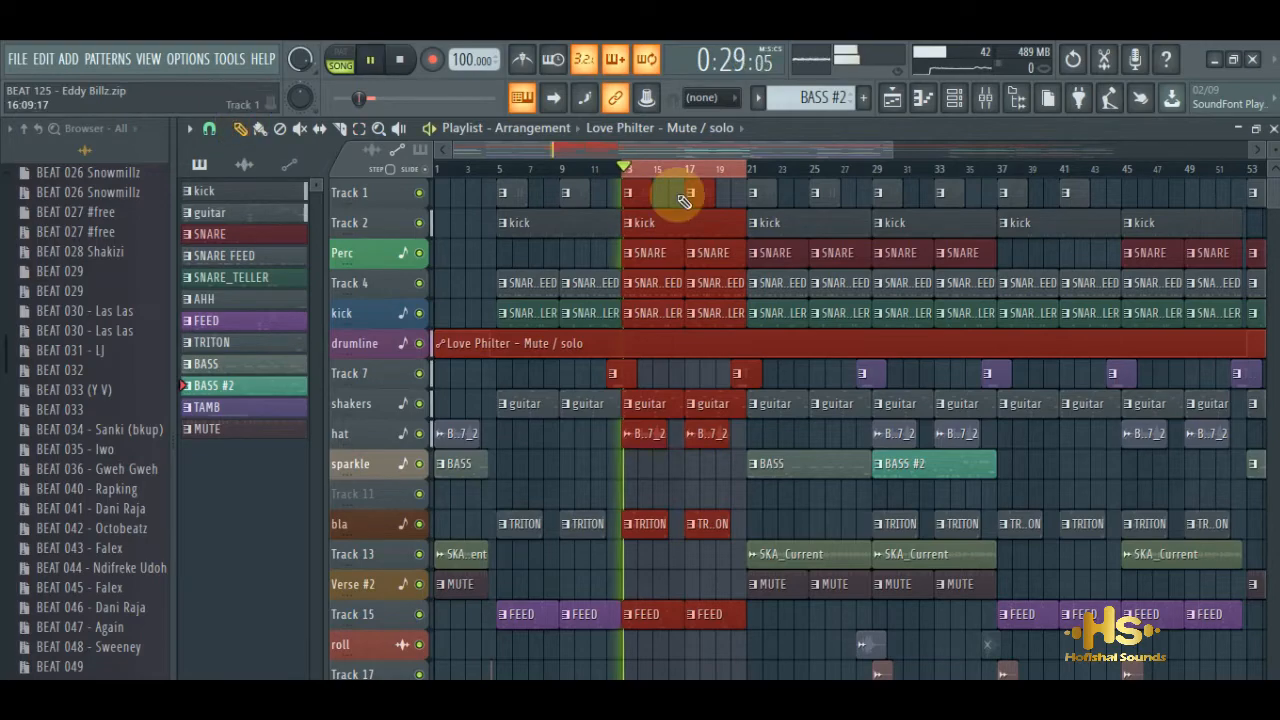
left_click_drag(1273, 170, 1273, 200)
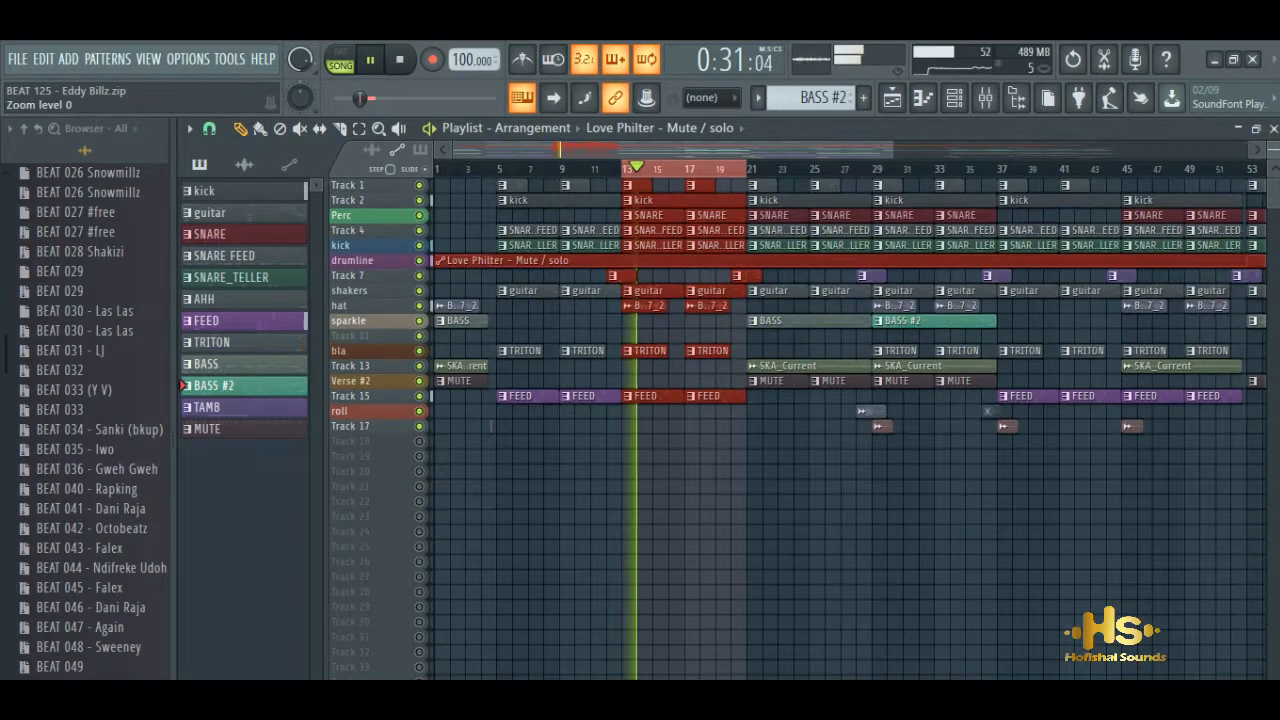
key("space")
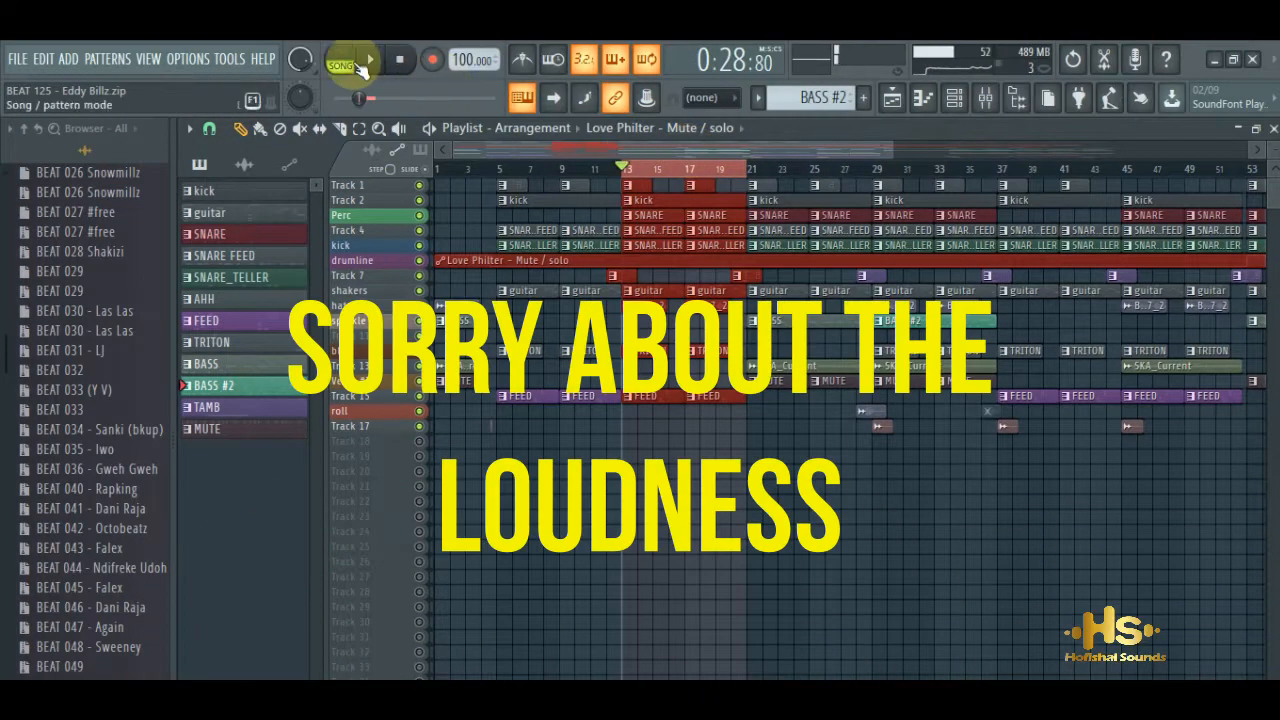
Step: Lower the master volume to 60% and play bars 13 to 20 again, stopping at the end
left_click_drag(300, 66, 300, 110)
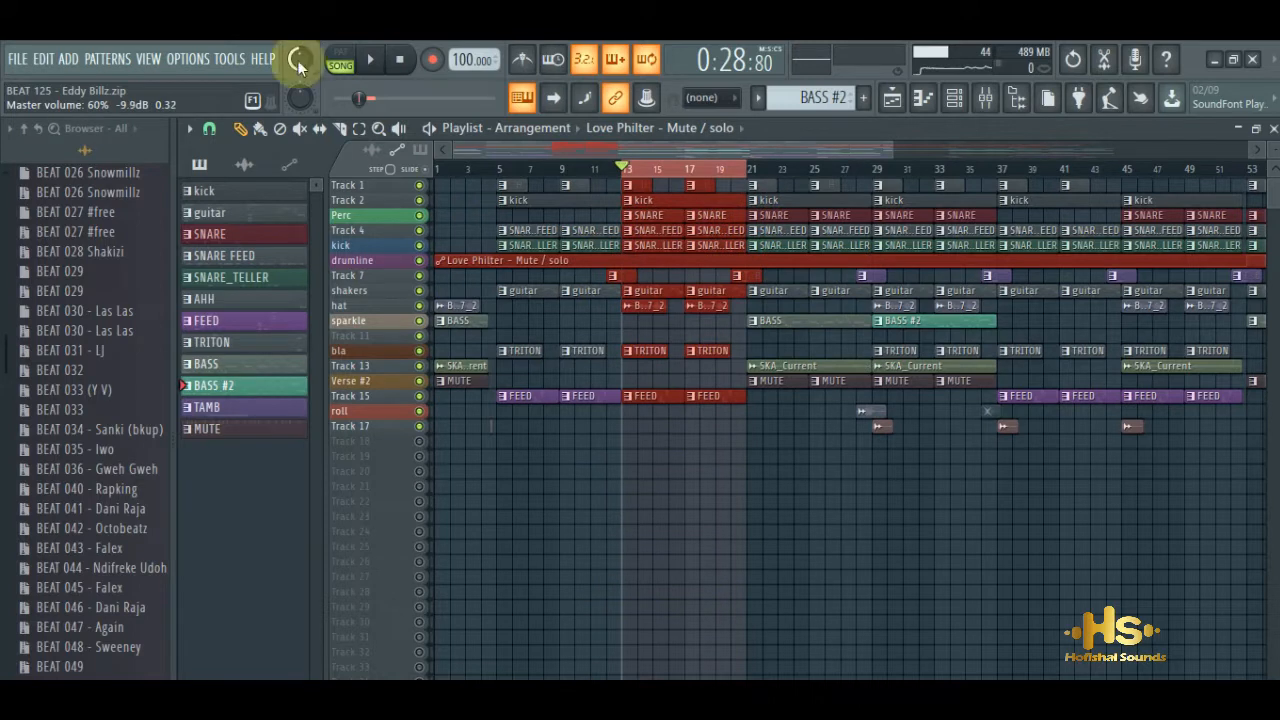
key("space")
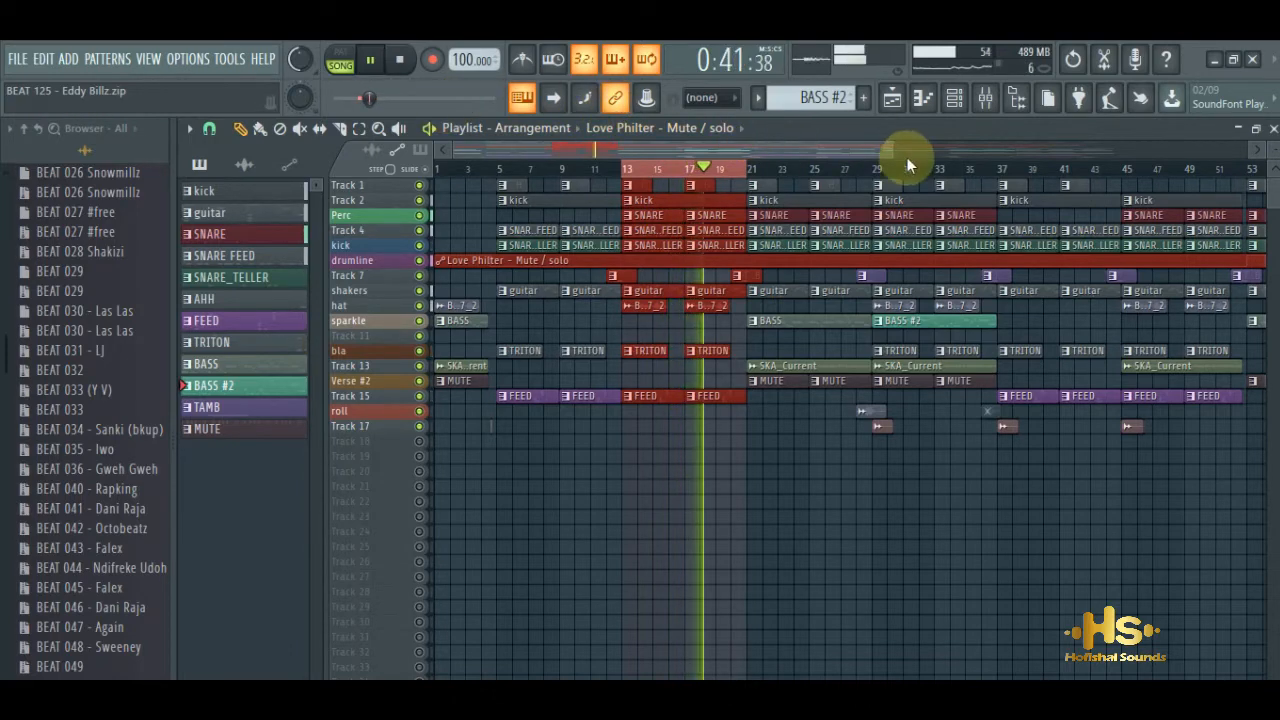
left_click_drag(891, 152, 638, 160)
left_click_drag(514, 149, 553, 149)
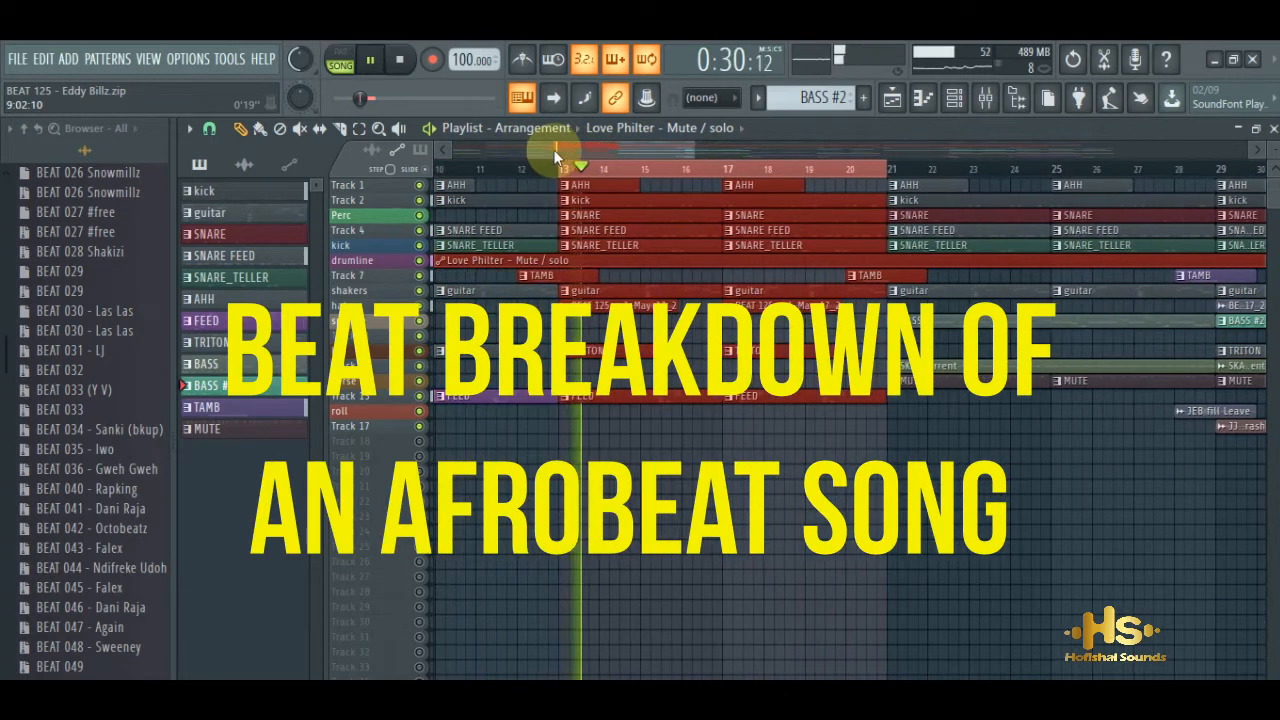
key("space")
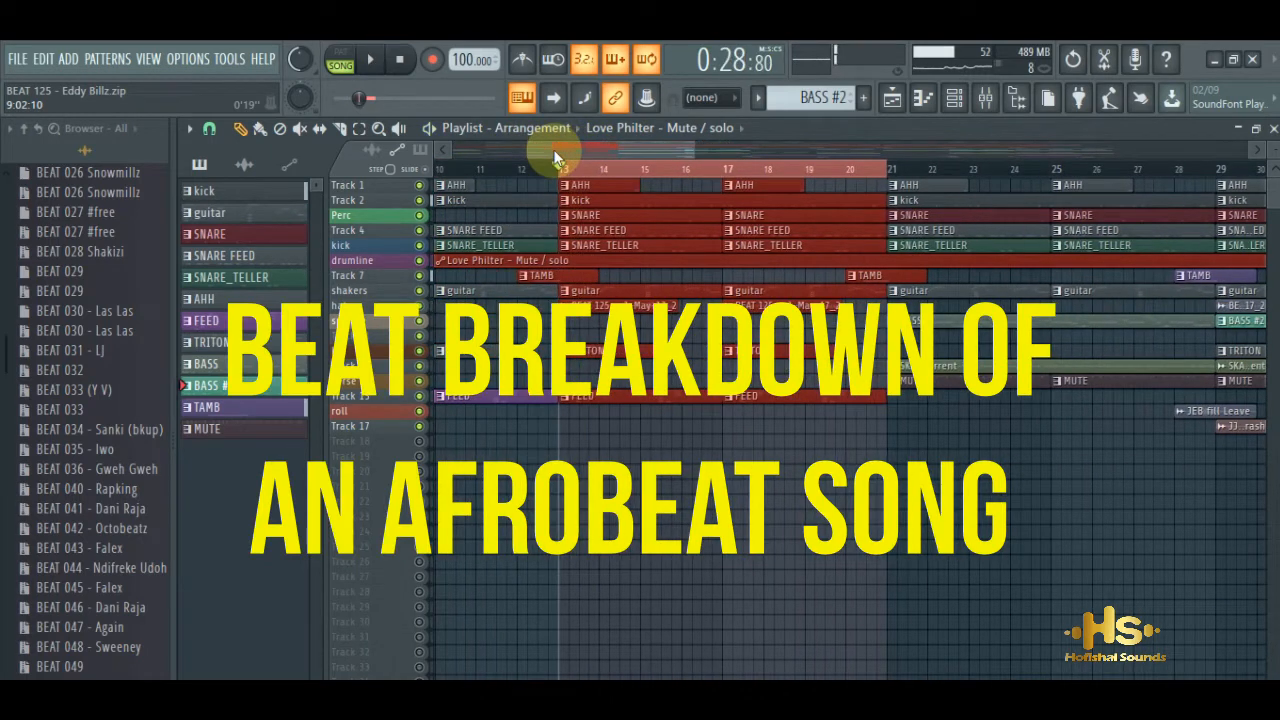
Step: Solo Track 1, select its AHH pattern and open the uaahhnn channel's sampler settings
right_click(419, 186)
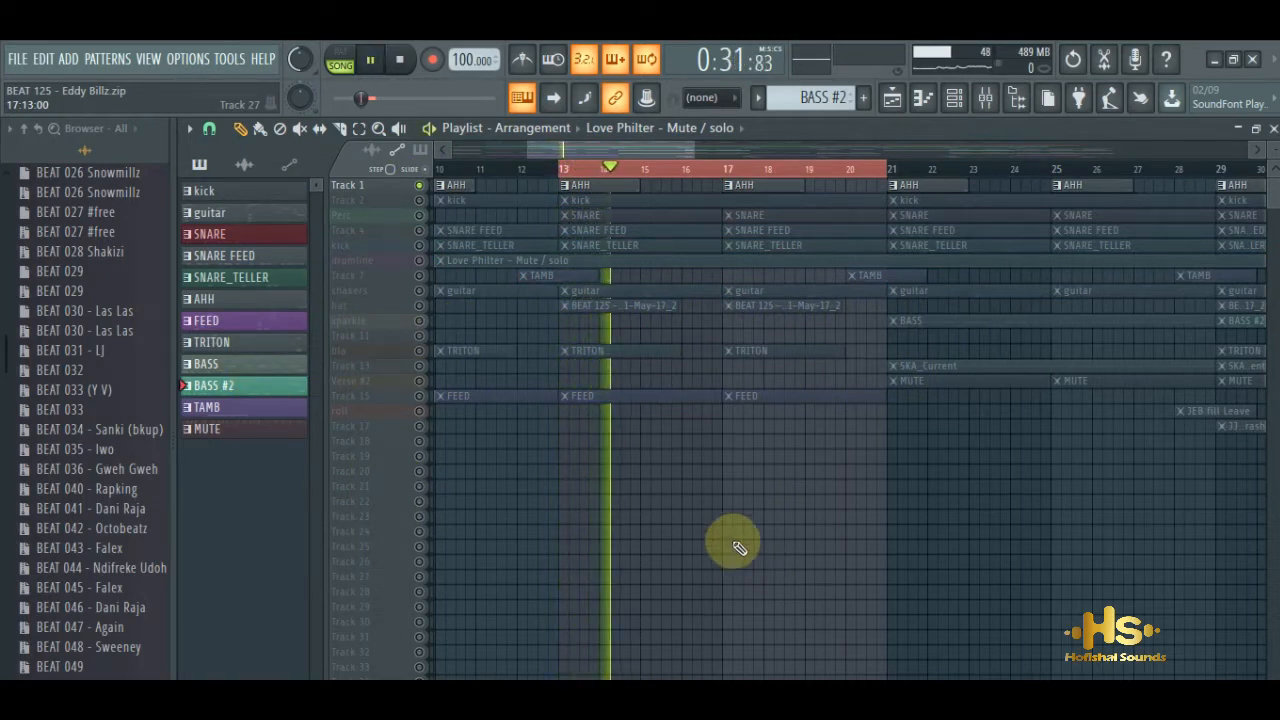
left_click(590, 185)
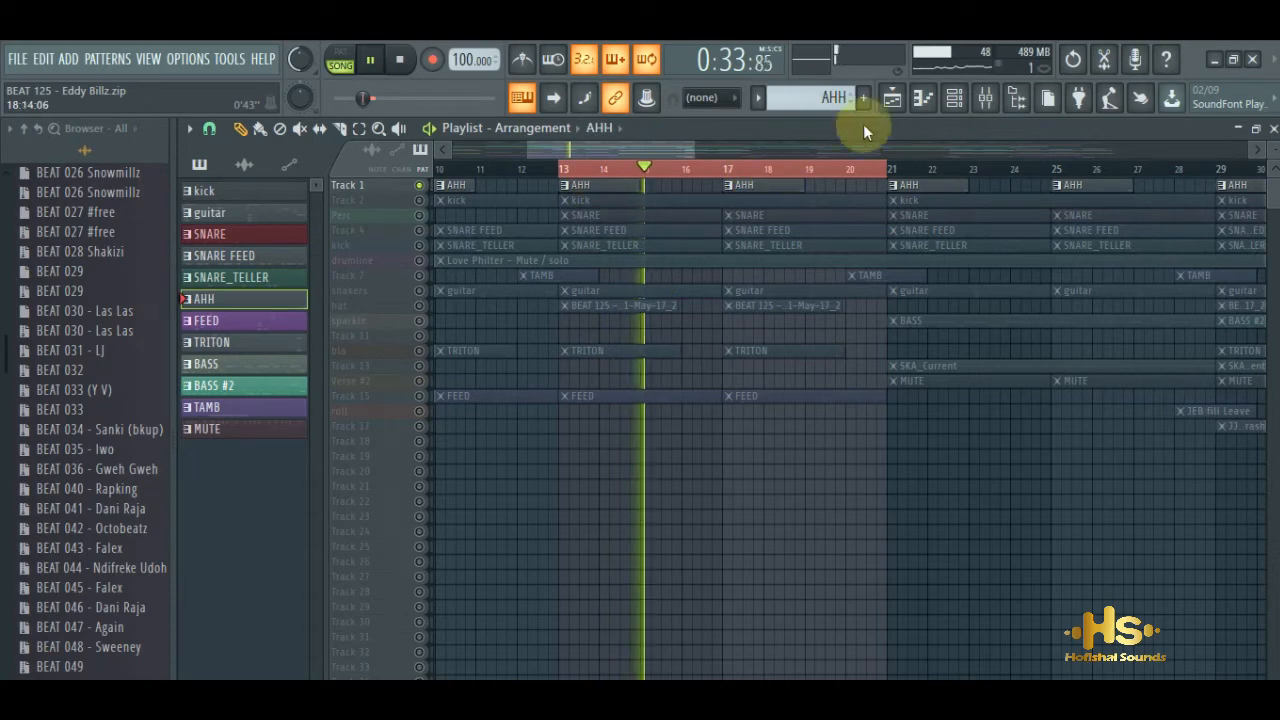
left_click(955, 97)
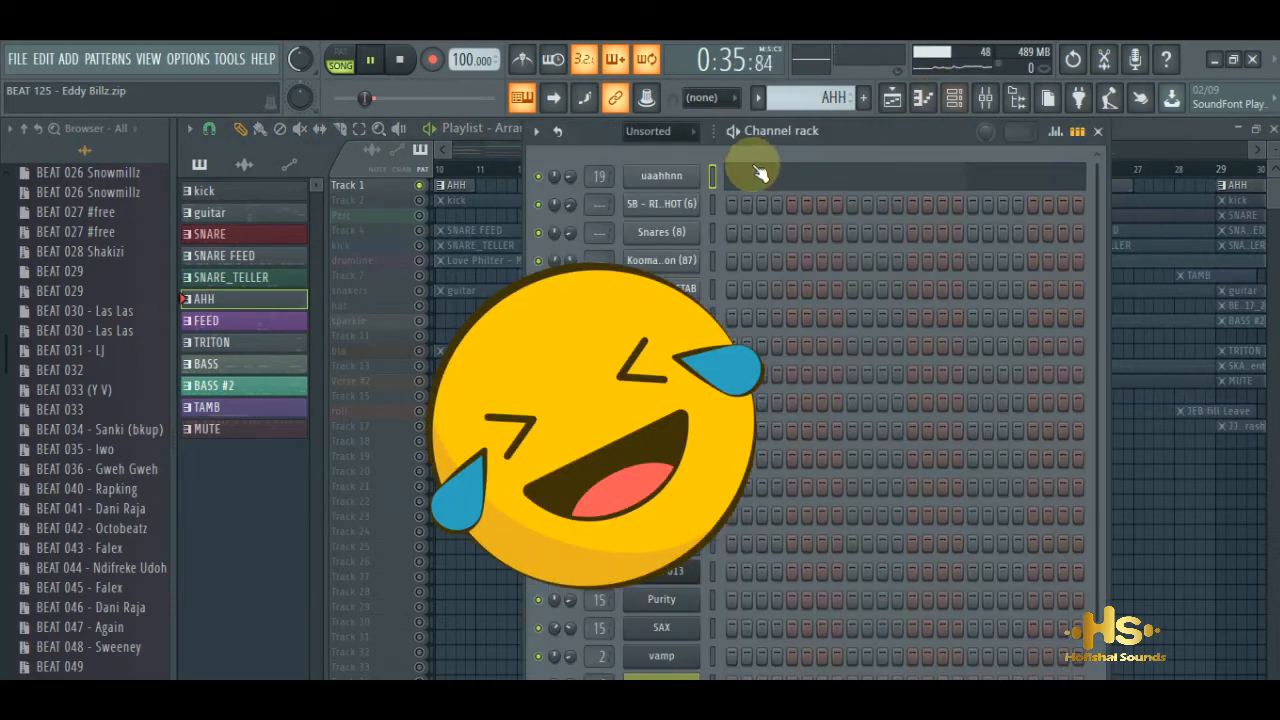
left_click(680, 176)
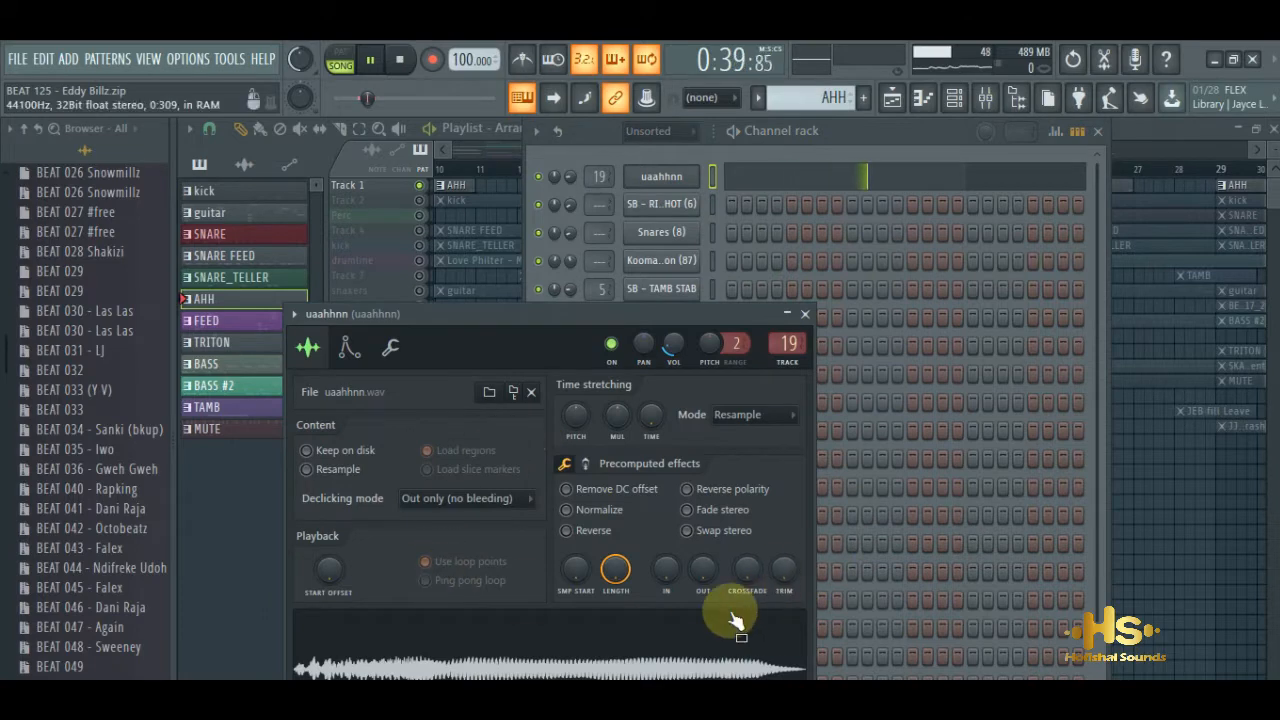
Step: Examine the Fruity parametric EQ and Fruity Reeverb 2 effects on the uaahhnn mixer track
left_click(985, 97)
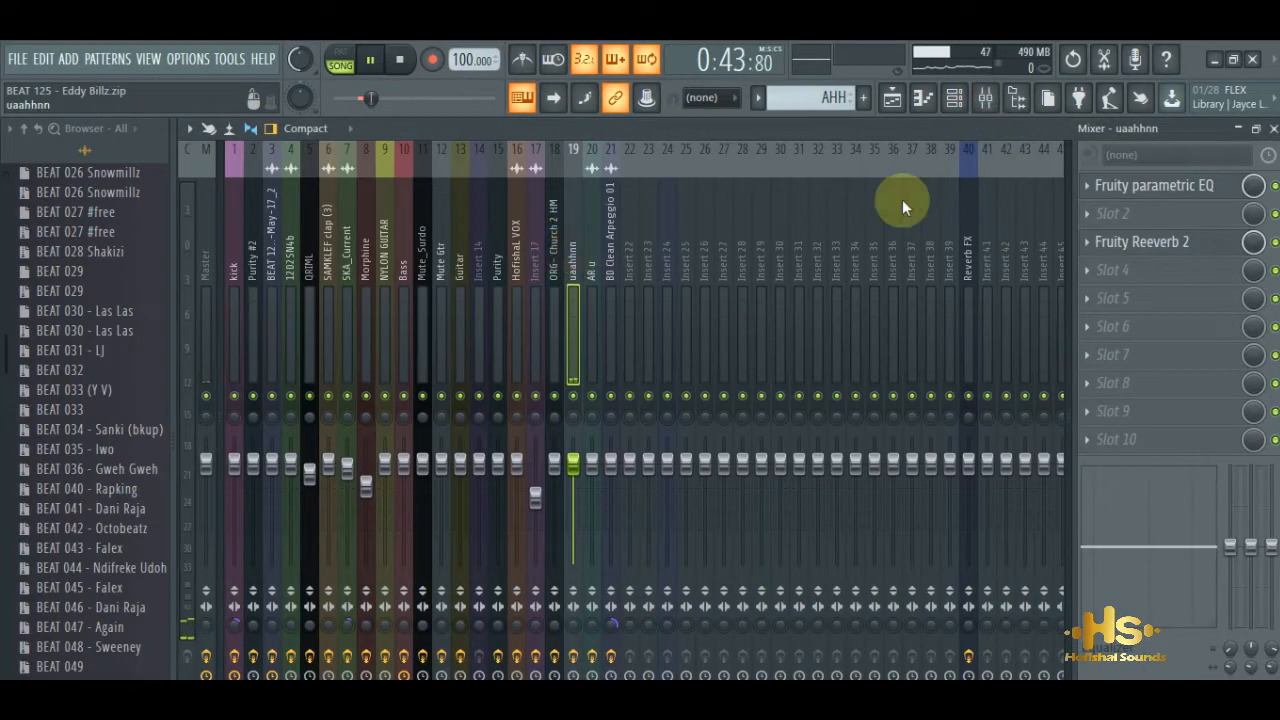
left_click(1145, 187)
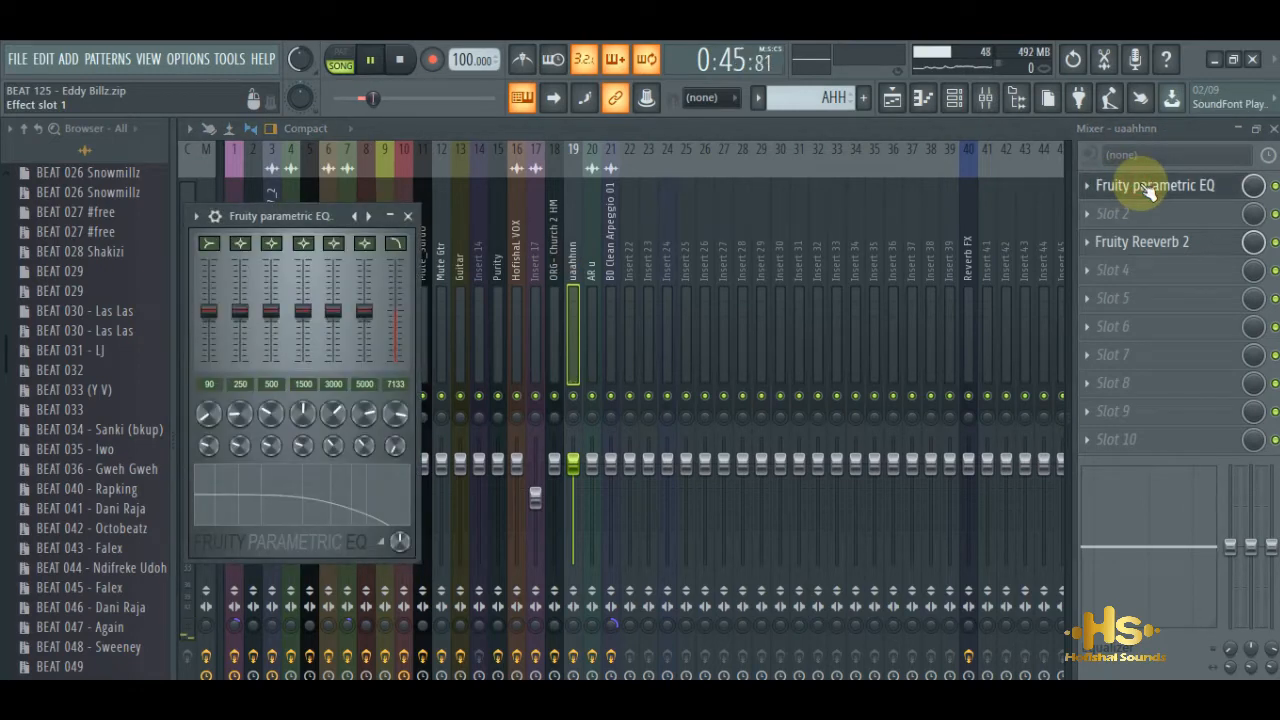
left_click(1150, 190)
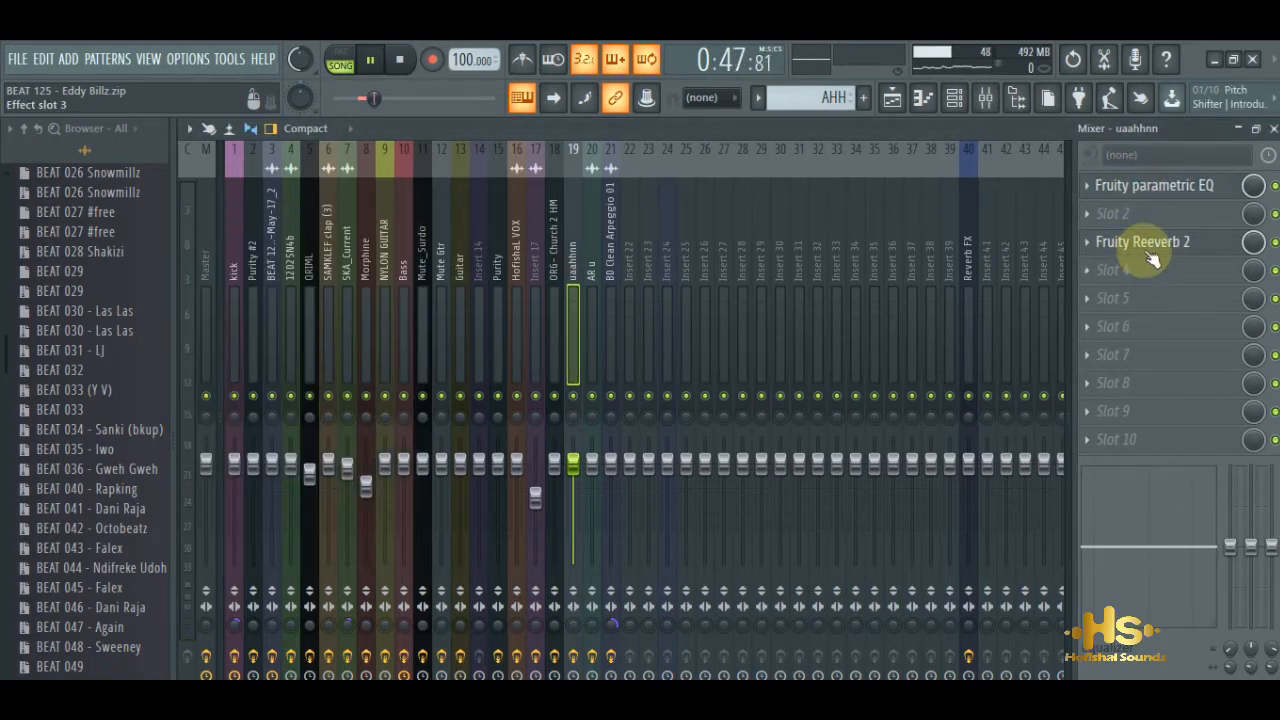
left_click(1146, 250)
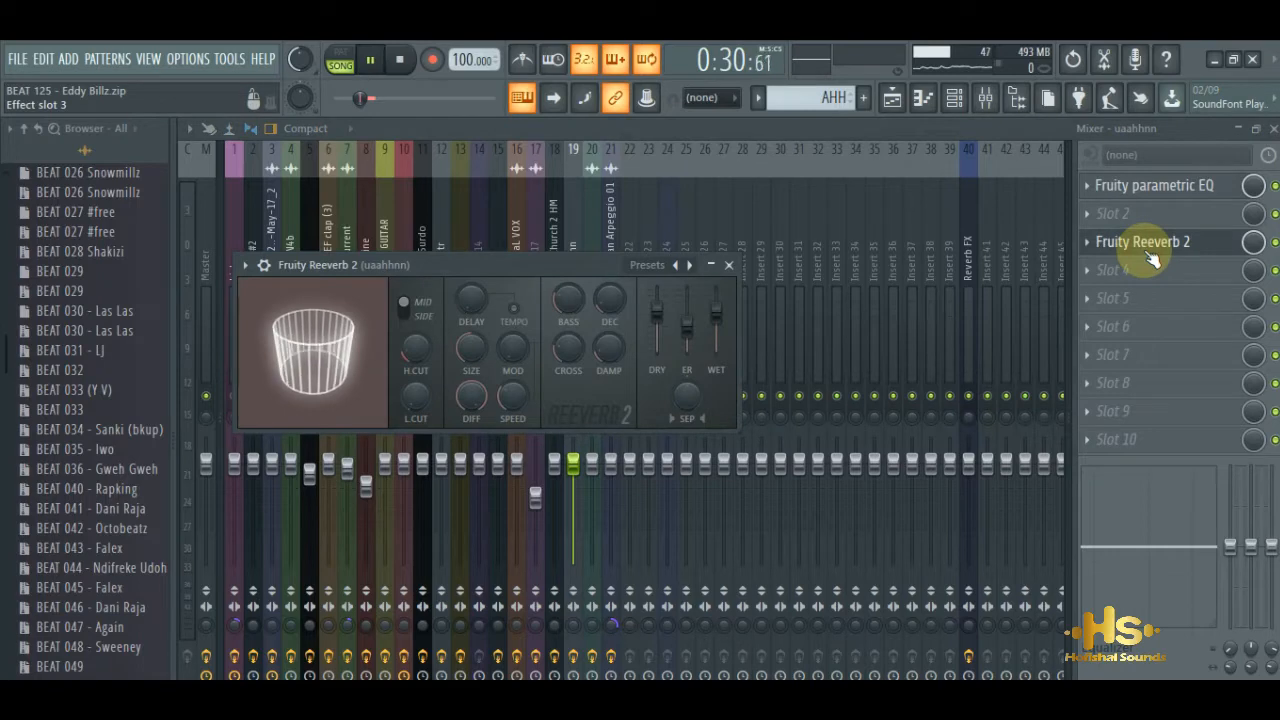
Step: Close the uaahhnn effect and mixer windows, stop playback, and unmute Track 2 to play it with Track 1 over bars 13 to 20
left_click(1146, 250)
left_click(1272, 128)
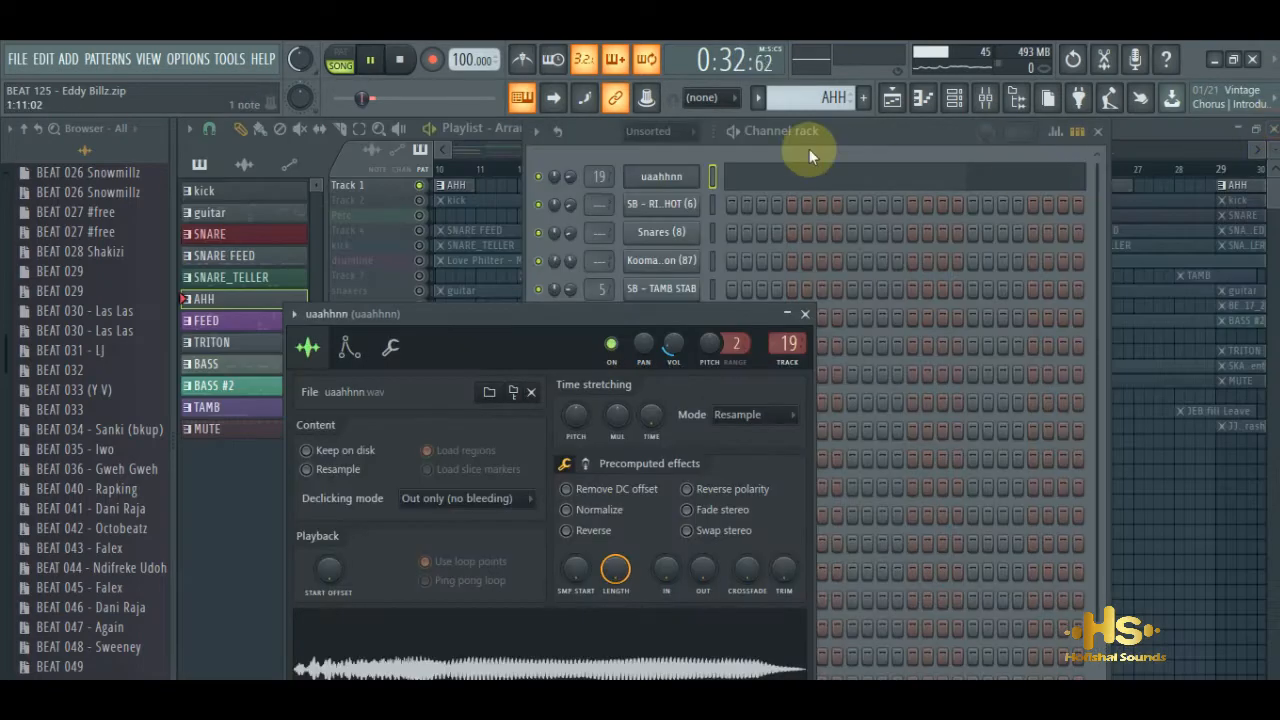
left_click(483, 152)
key("space")
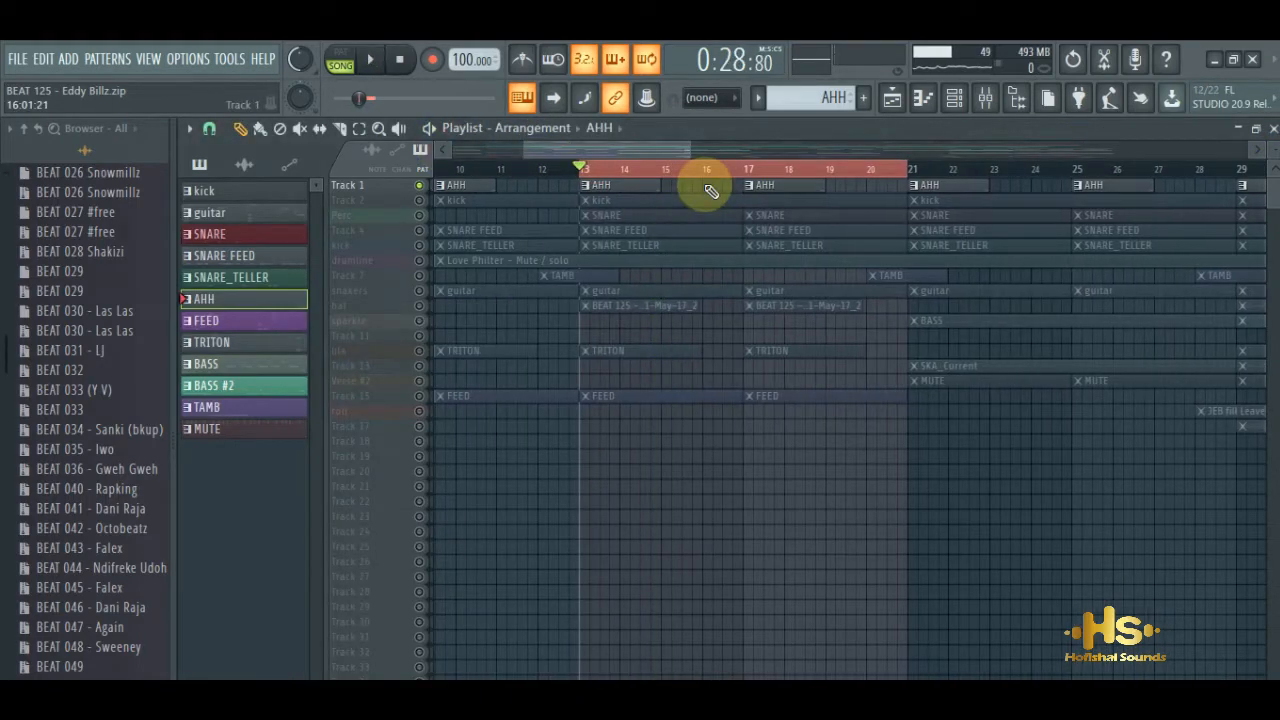
left_click(420, 200)
key("space")
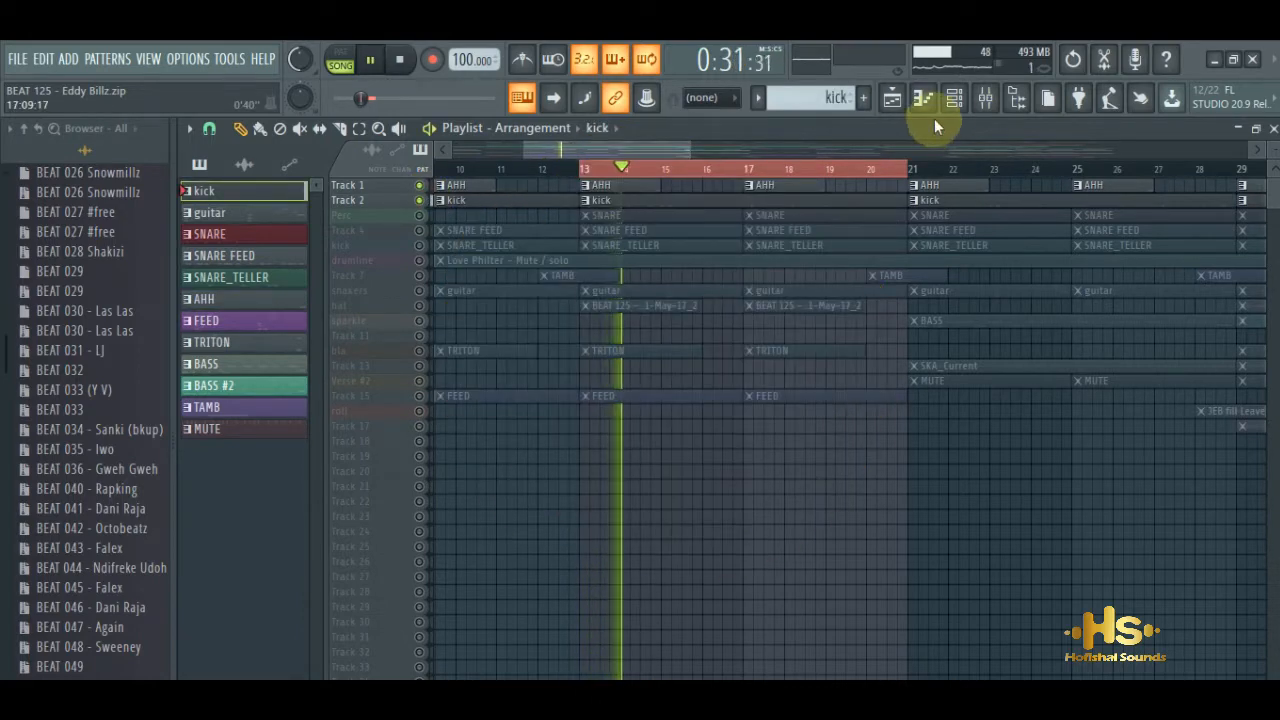
Step: Review the sampler settings of the Deep kick and BWB BDAY COMP 808 channels in the kick pattern
left_click(953, 98)
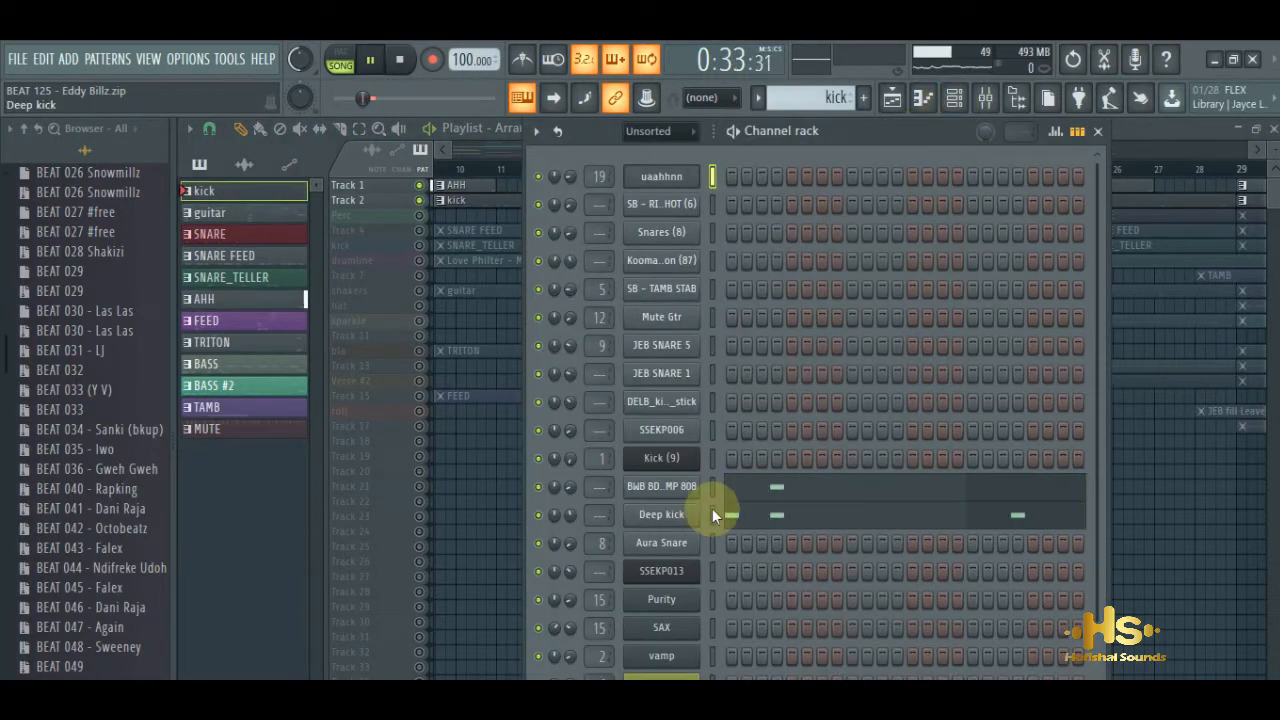
left_click(665, 516)
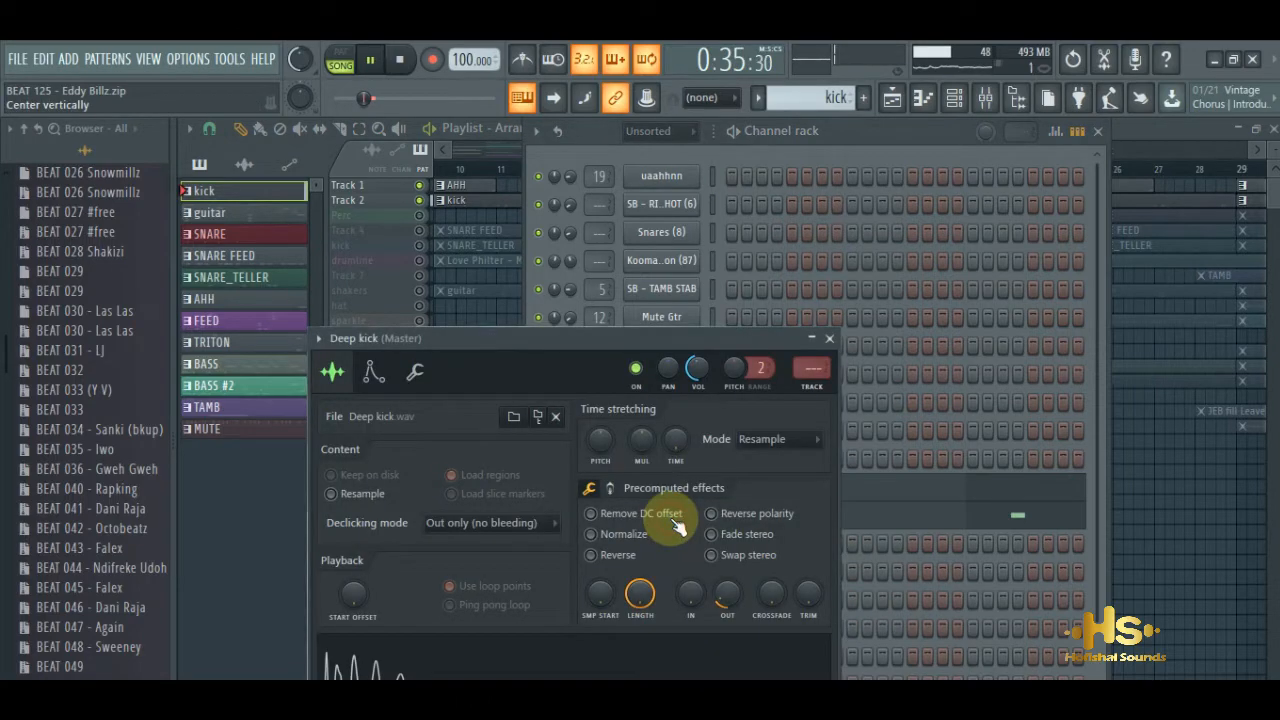
left_click_drag(639, 333, 662, 186)
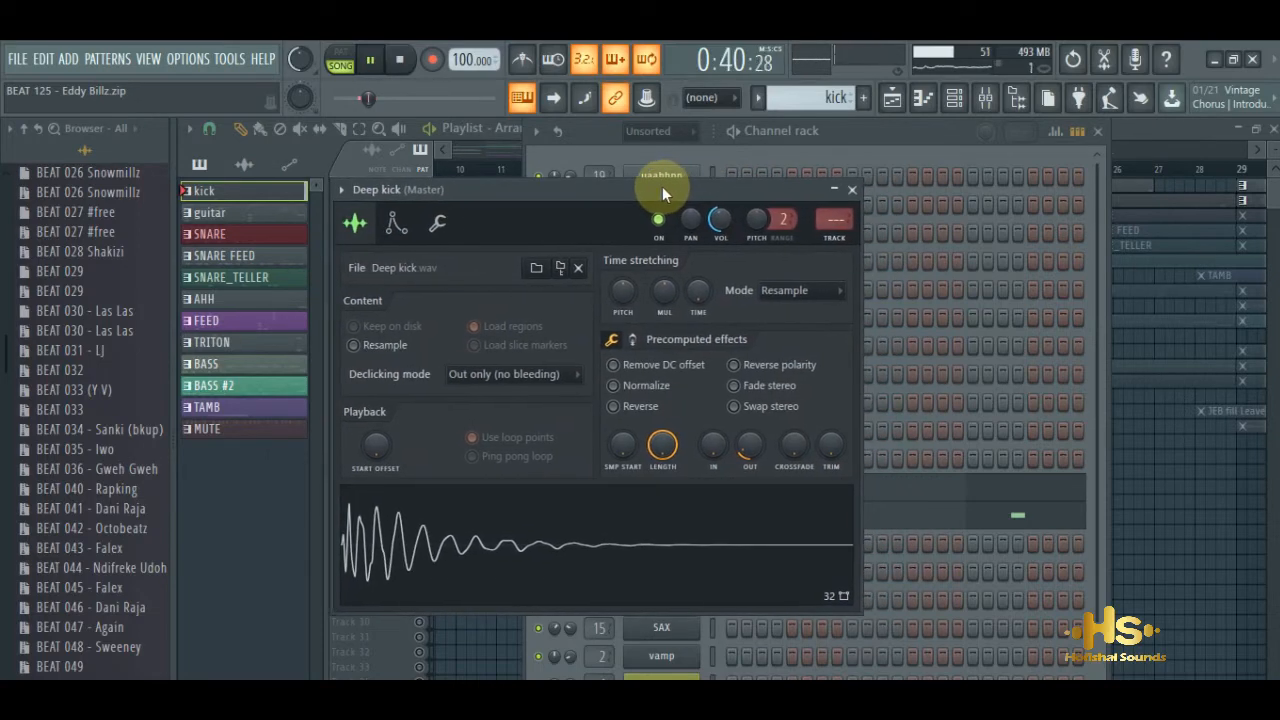
left_click(852, 189)
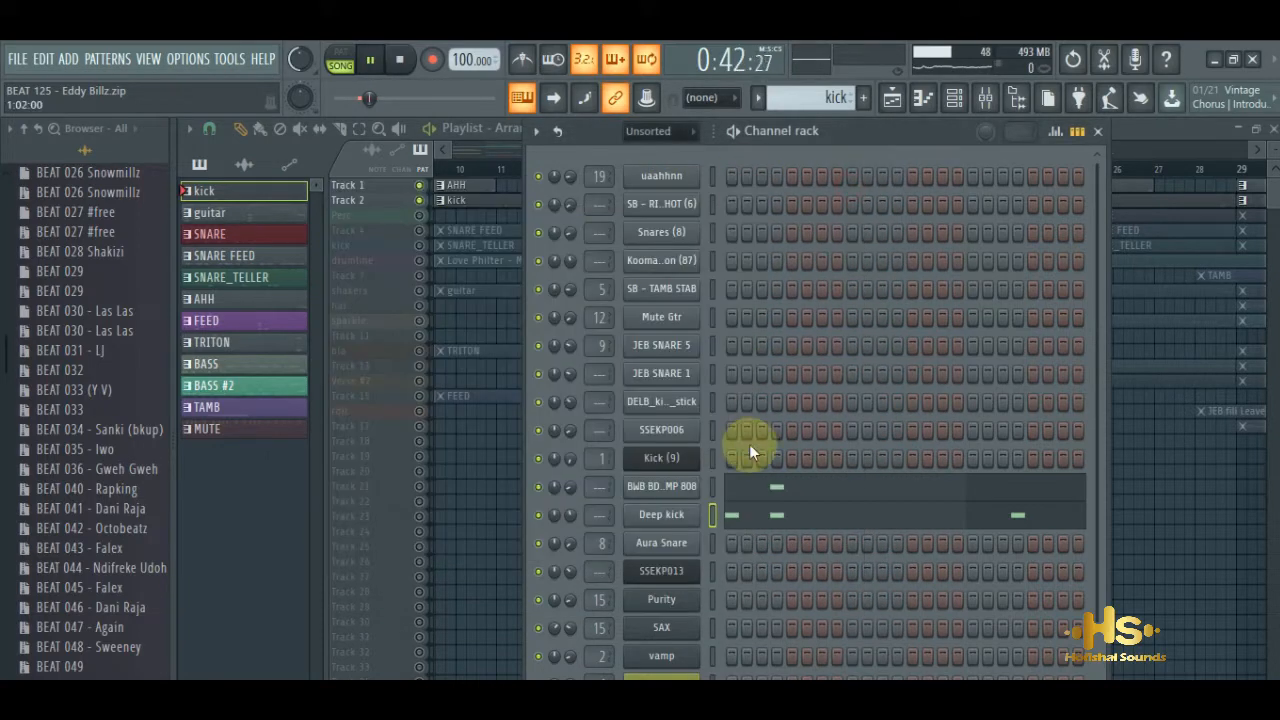
left_click(664, 490)
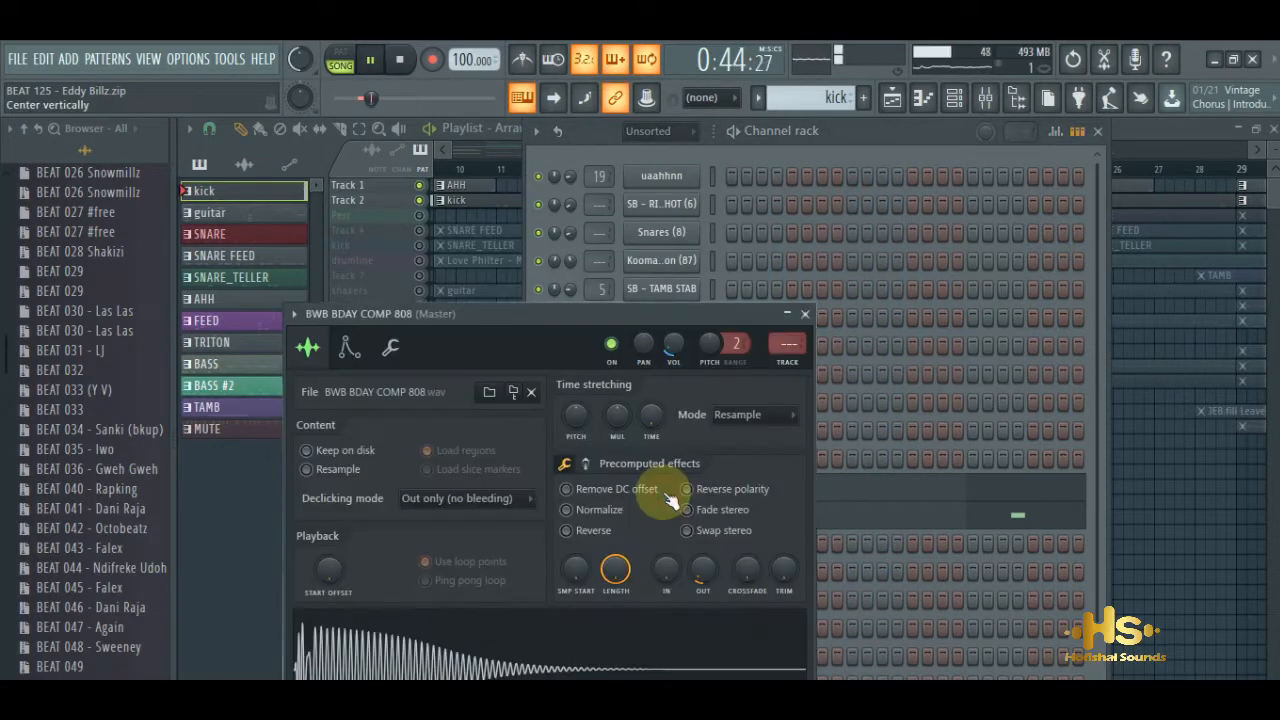
left_click(806, 316)
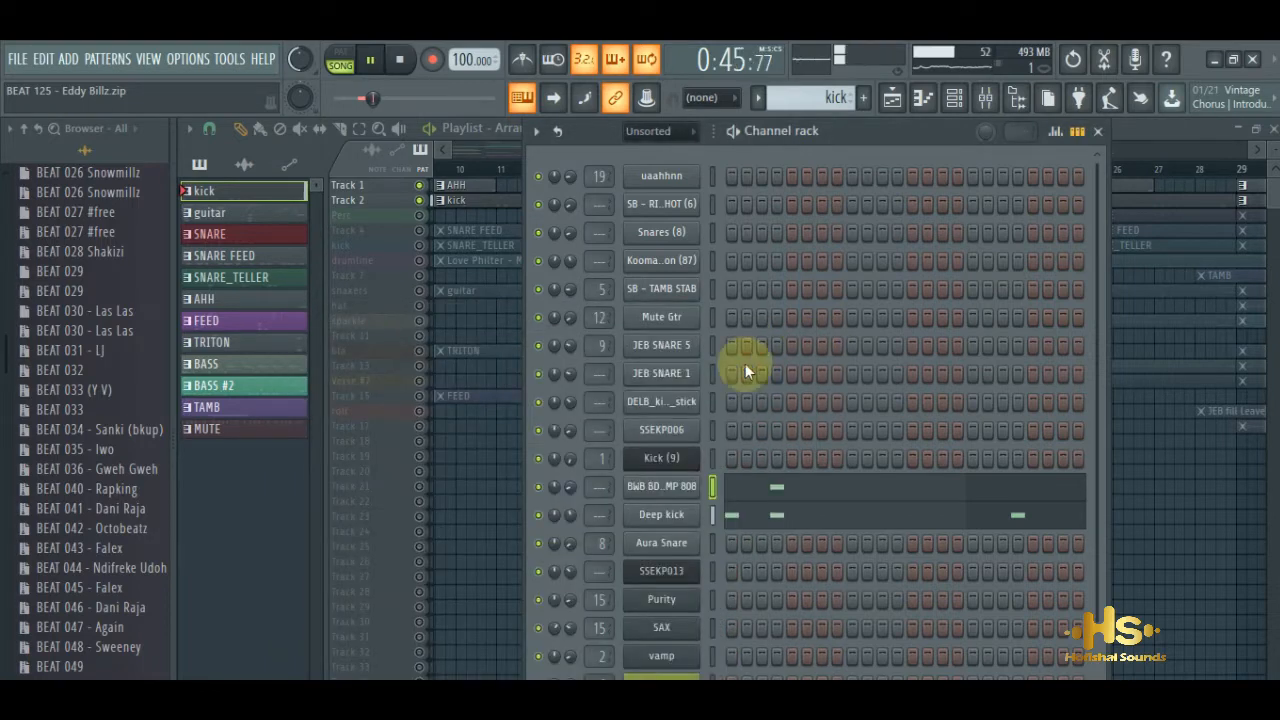
Step: View the piano roll notes of BWB BDAY COMP 808 and Deep kick, returning to the playlist and stopping playback
left_click(777, 492)
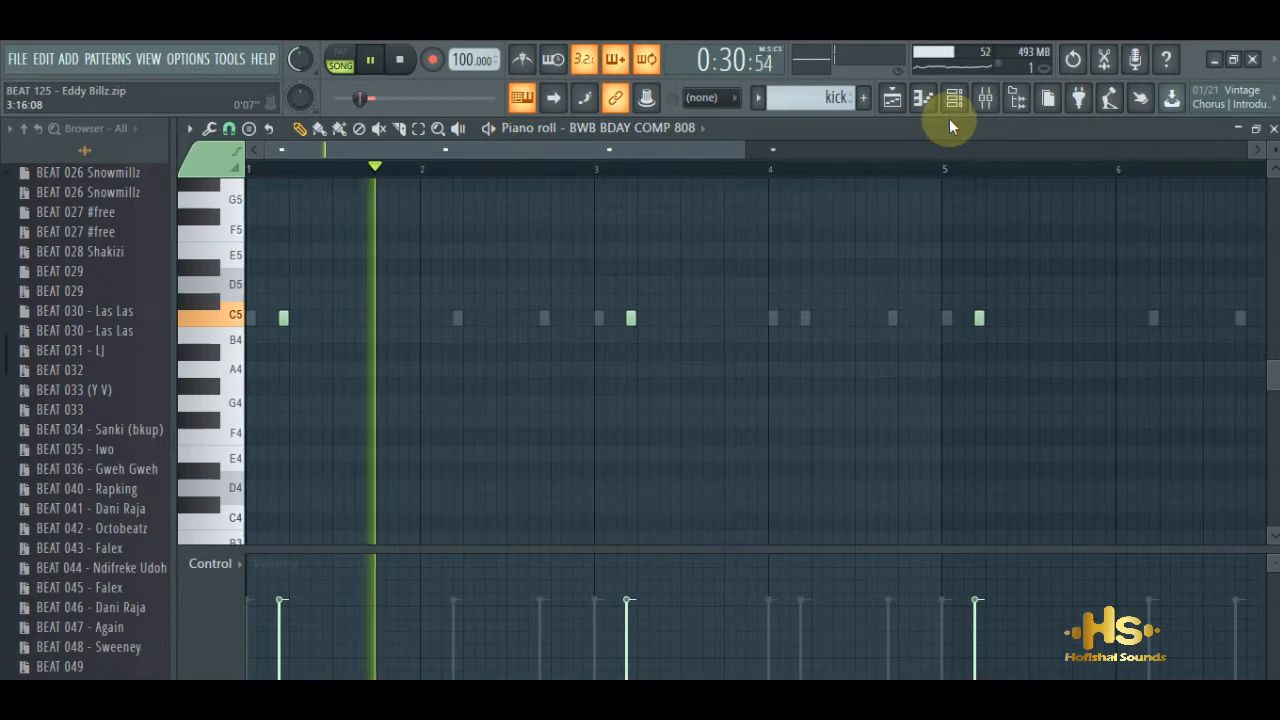
left_click(954, 97)
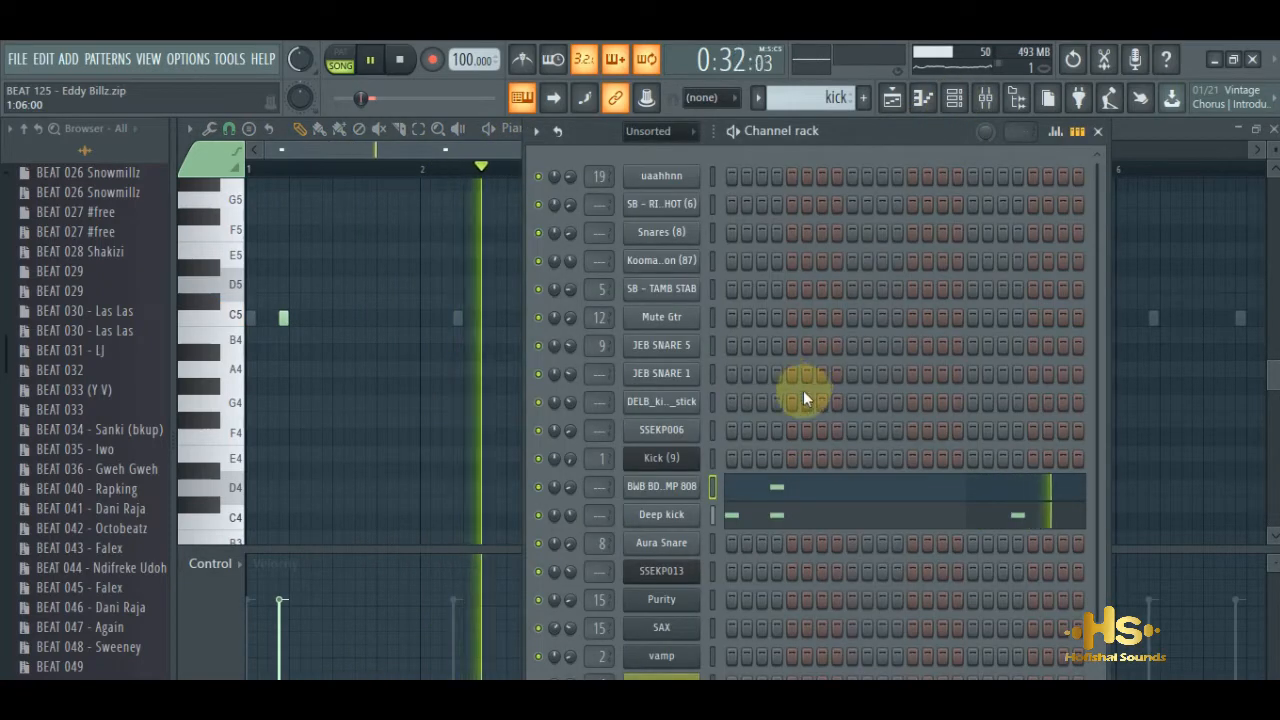
left_click(760, 512)
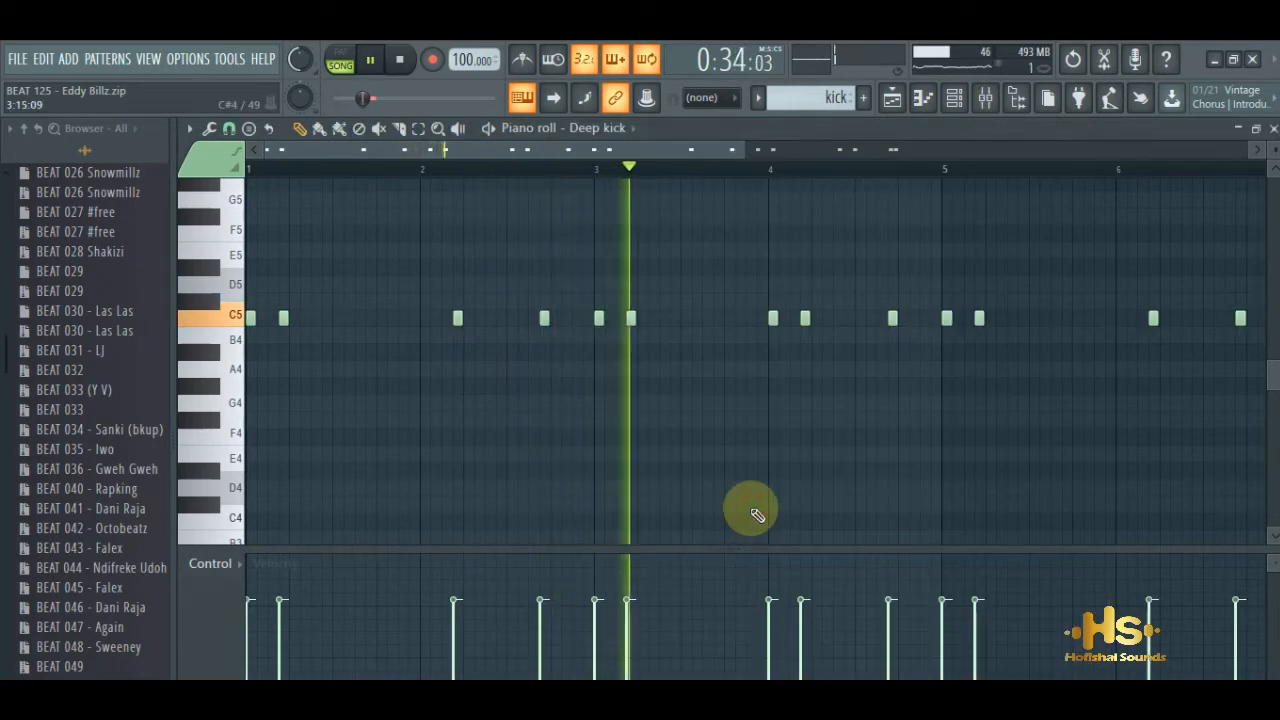
key("Escape")
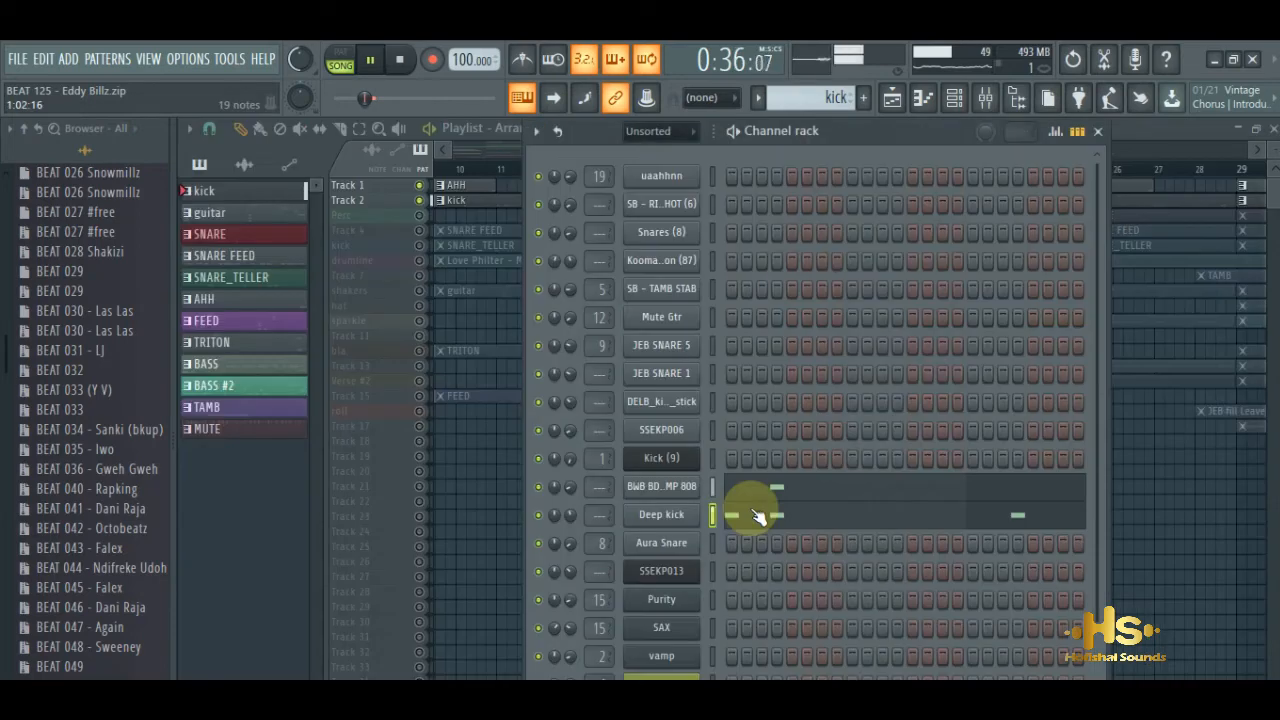
left_click(449, 147)
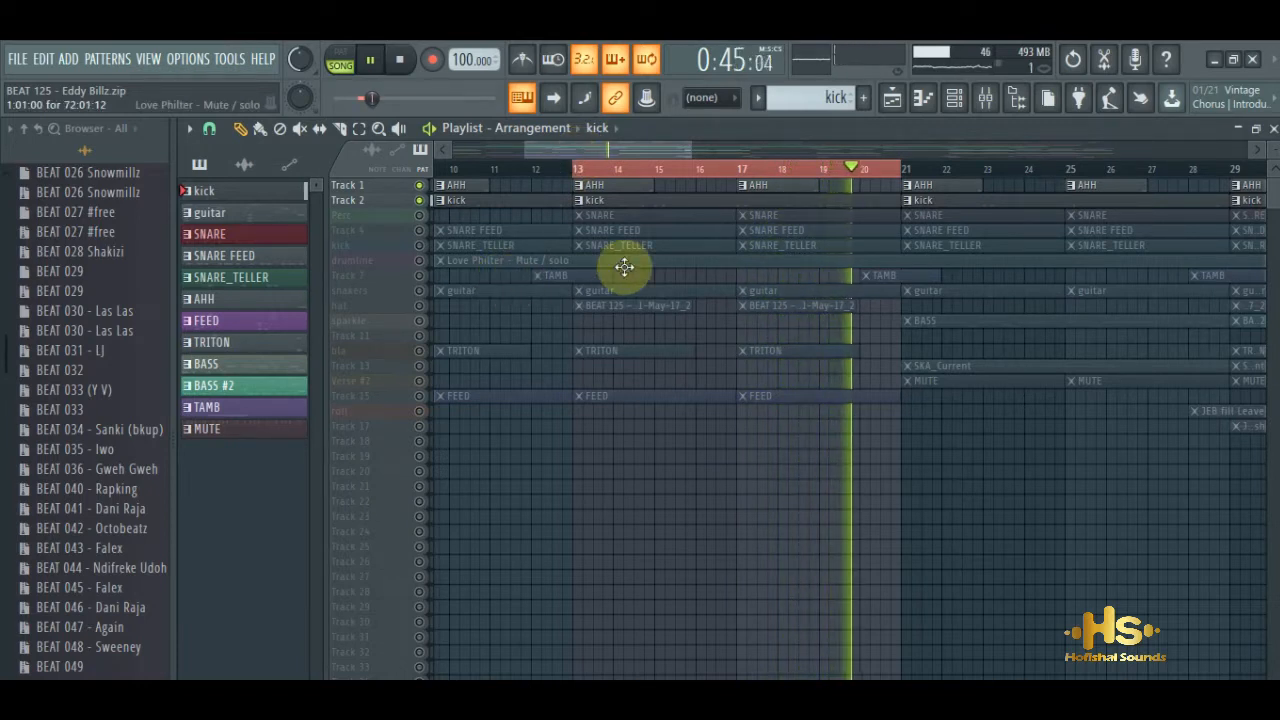
key("space")
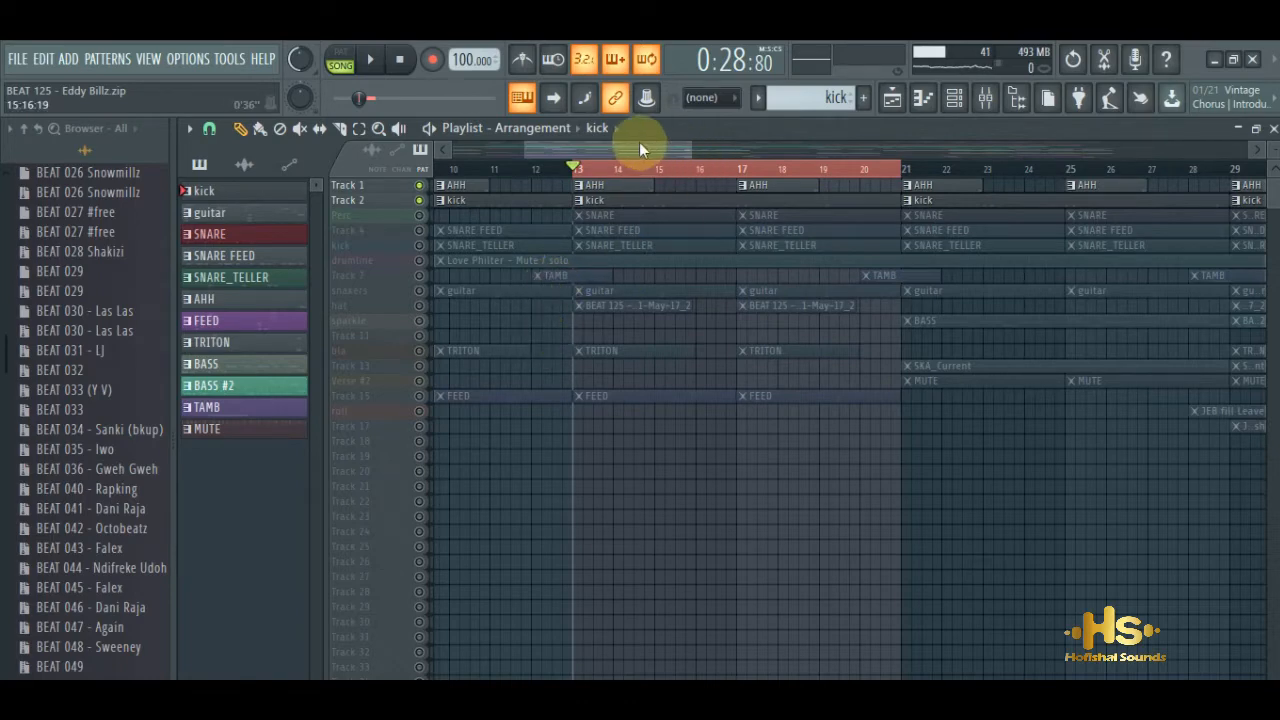
Step: Unmute the shakers track and play its guitar pattern on its own in pattern mode
mouse_move(596, 152)
left_mouse_down()
mouse_move(509, 159)
mouse_move(618, 141)
left_mouse_up()
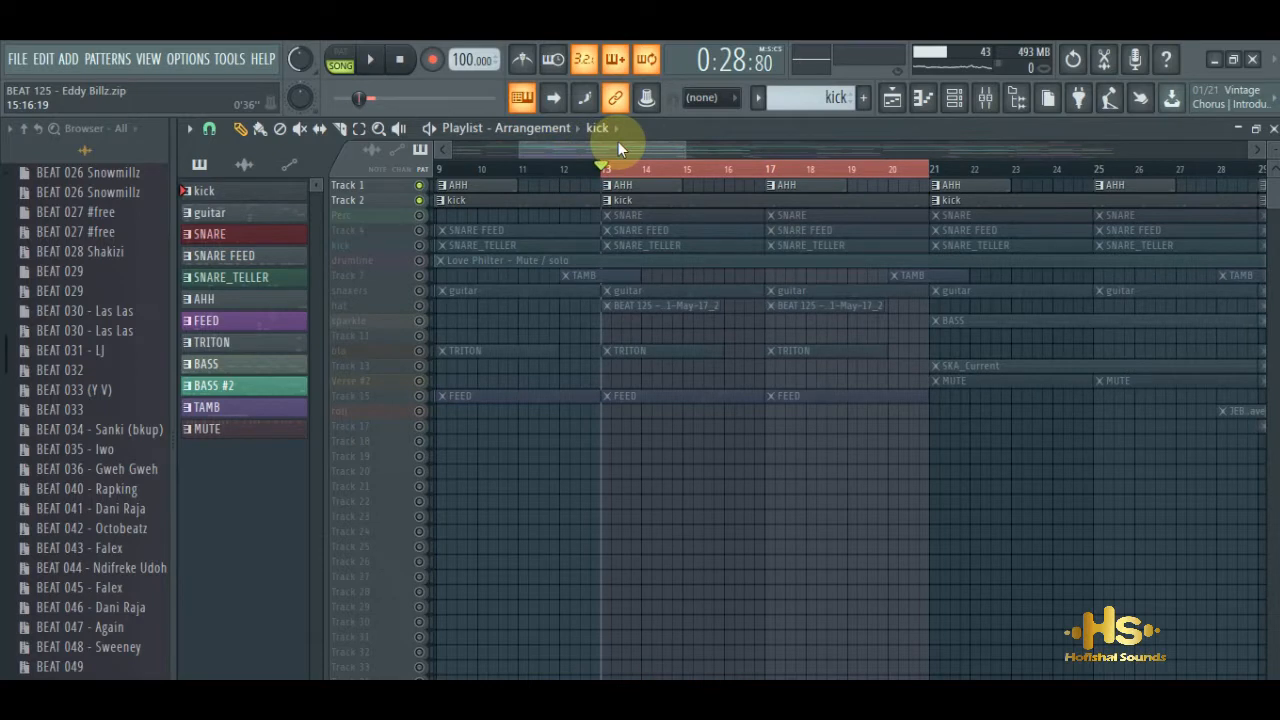
left_click_drag(604, 146, 618, 145)
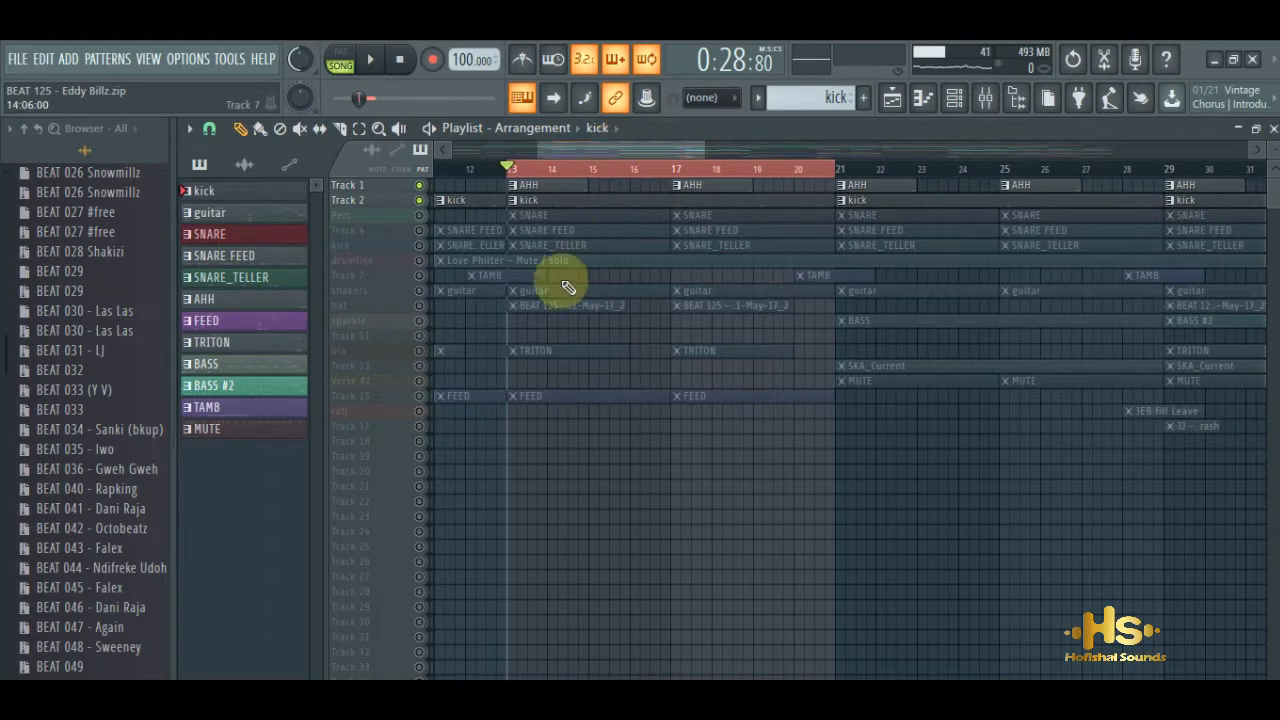
left_click(420, 290)
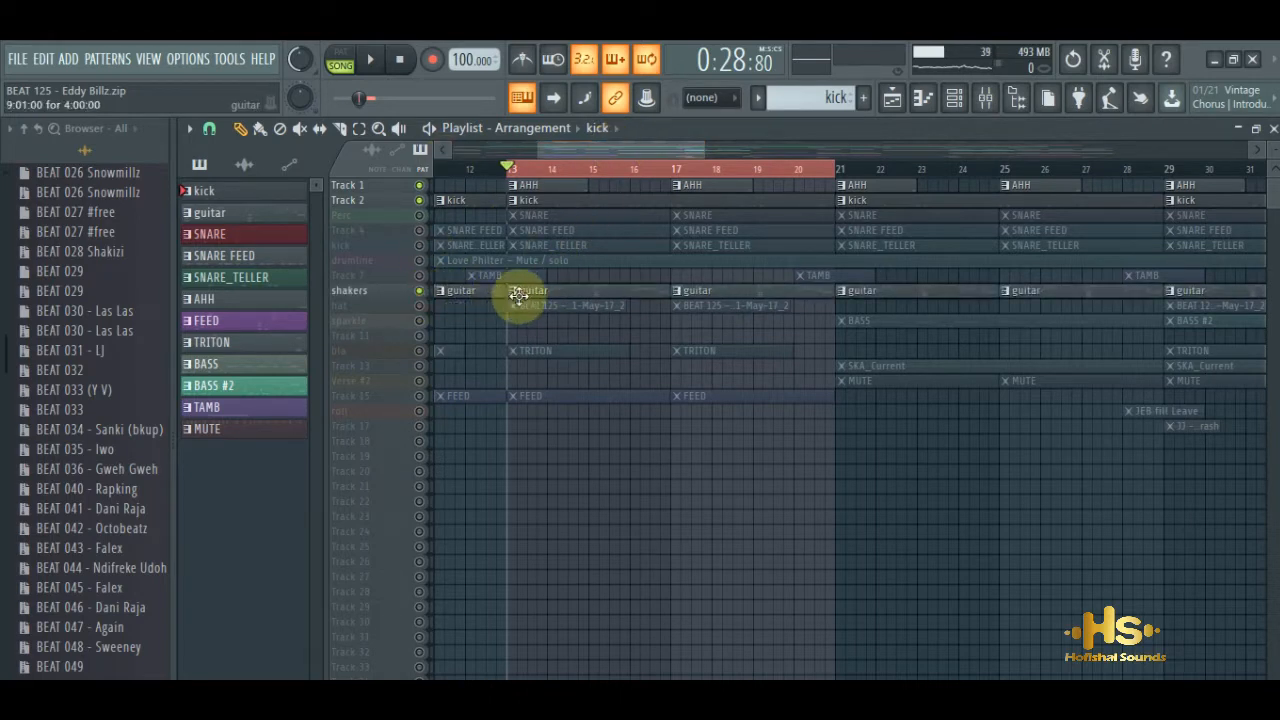
left_click(545, 292)
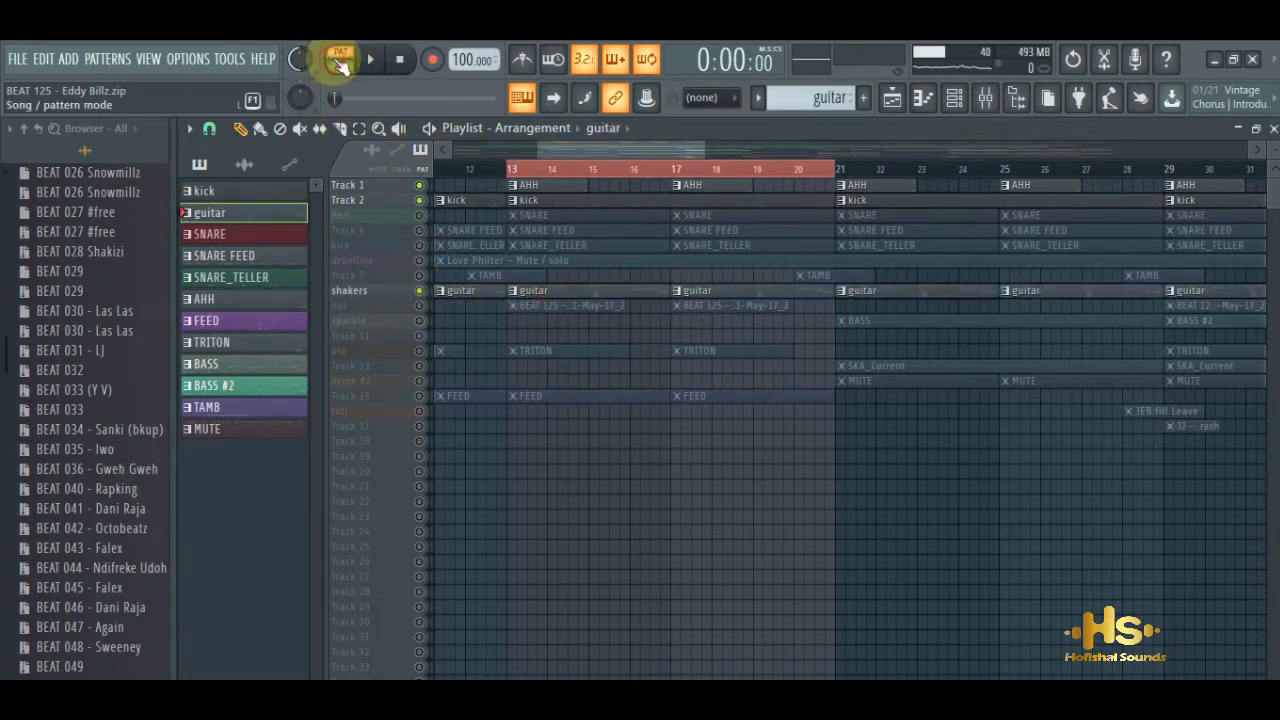
left_click(370, 60)
Step: Look over the guitar pattern's channels and unmute the drumline track holding the Love Philter automation
left_click(955, 100)
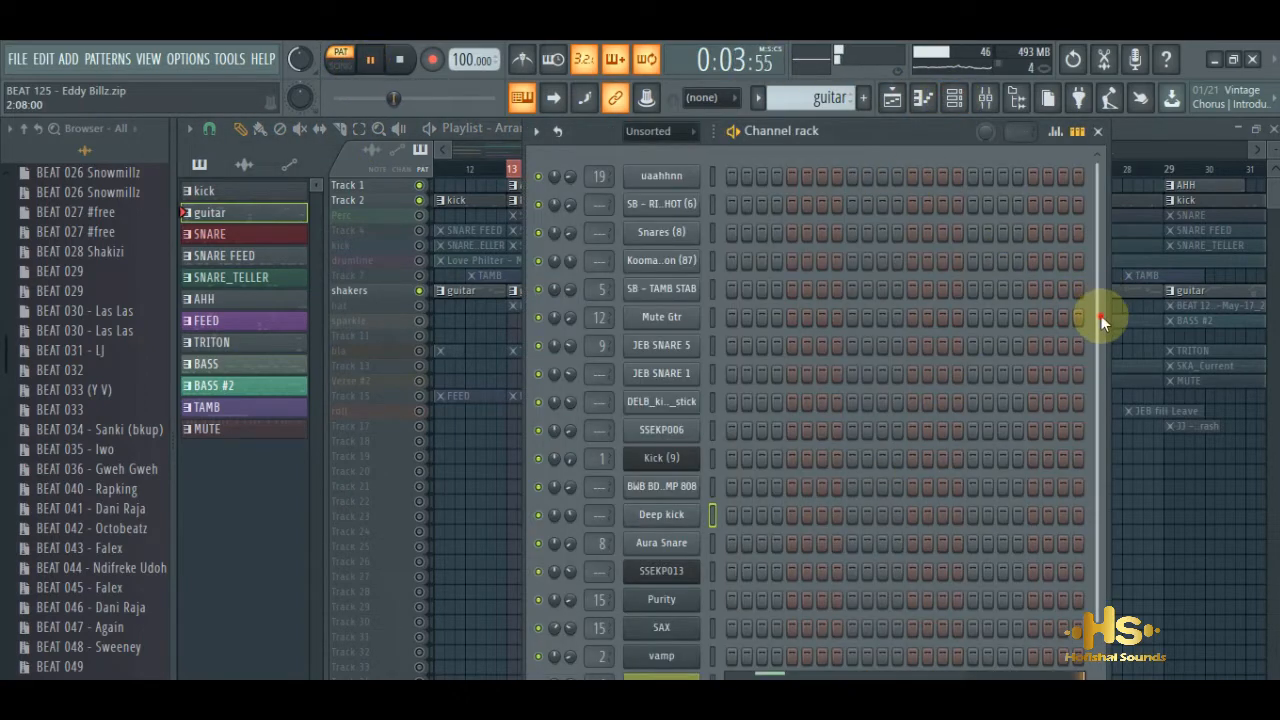
left_click_drag(1100, 315, 1091, 413)
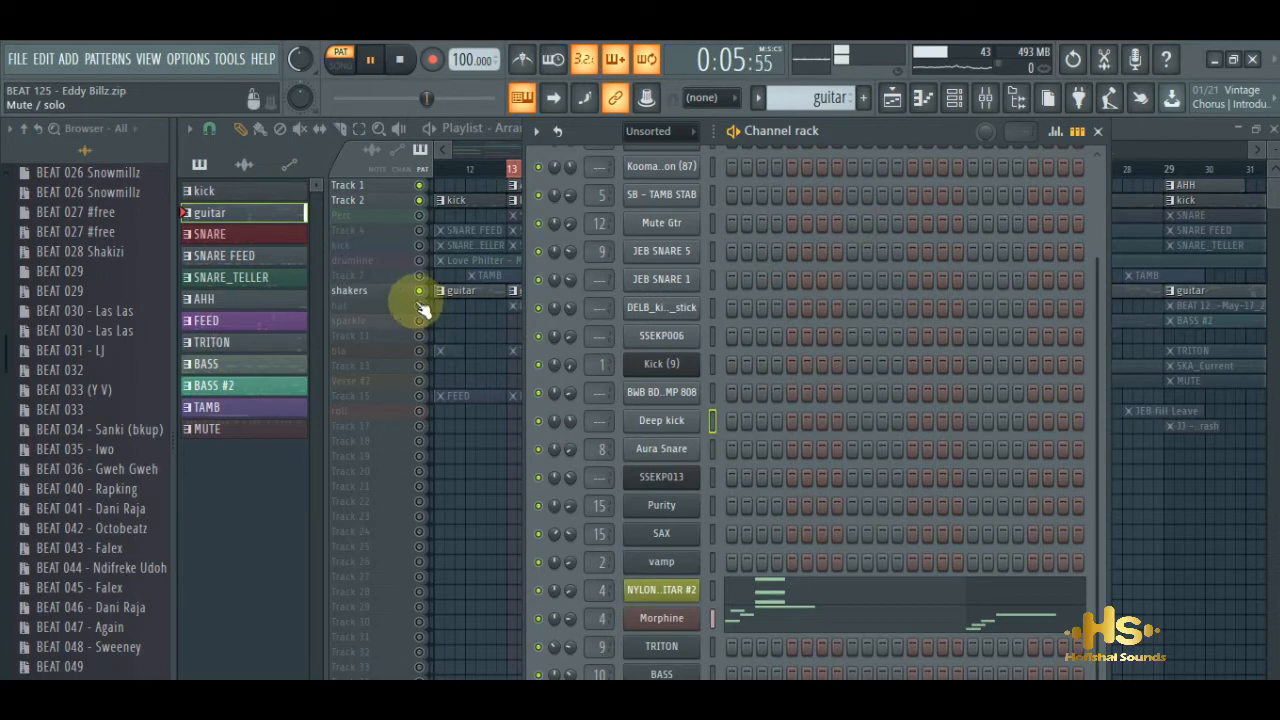
left_click(393, 243)
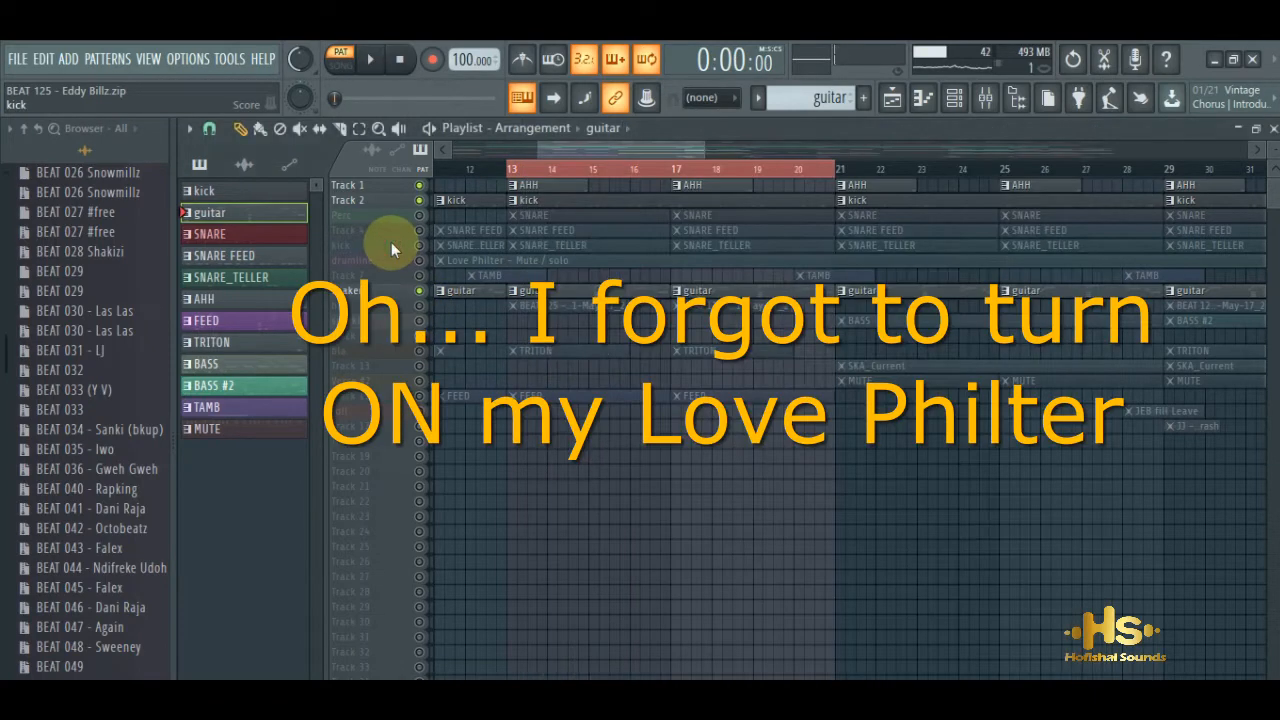
left_click(419, 259)
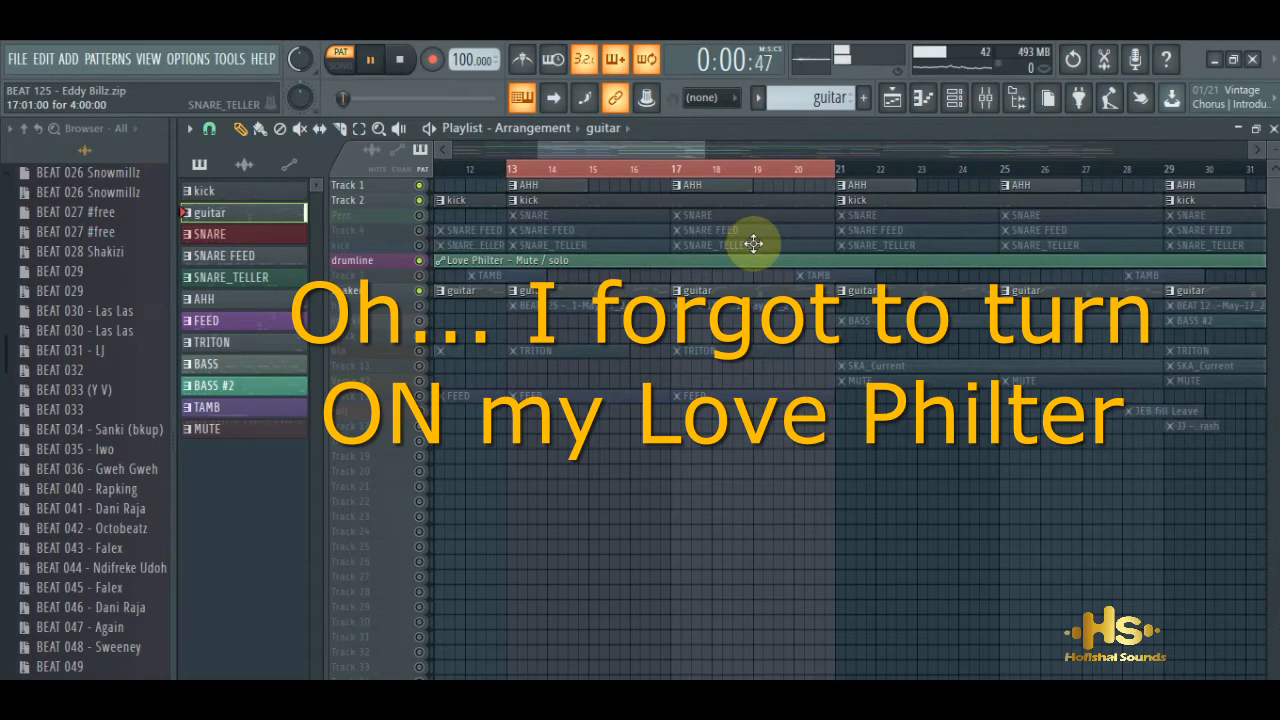
Step: Examine the NYLON GUITAR #2 instrument and the Morphine synthesizer that play the guitar pattern
left_click(954, 97)
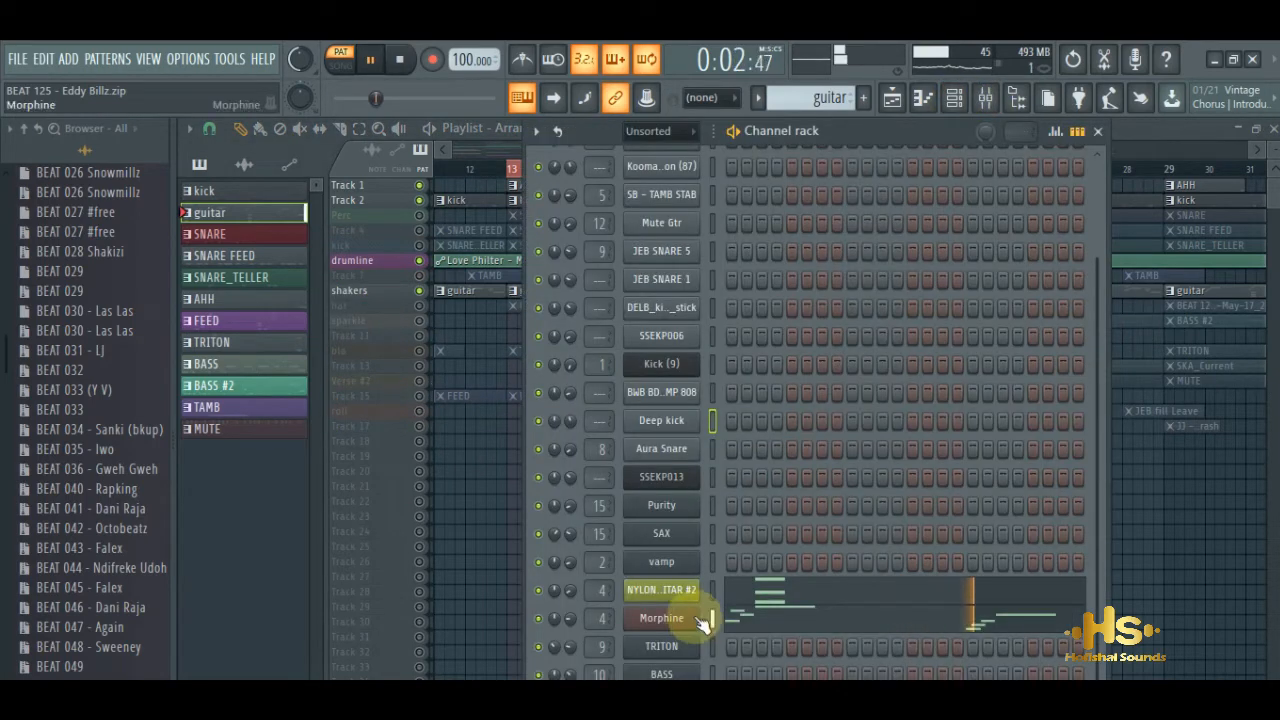
left_click(682, 590)
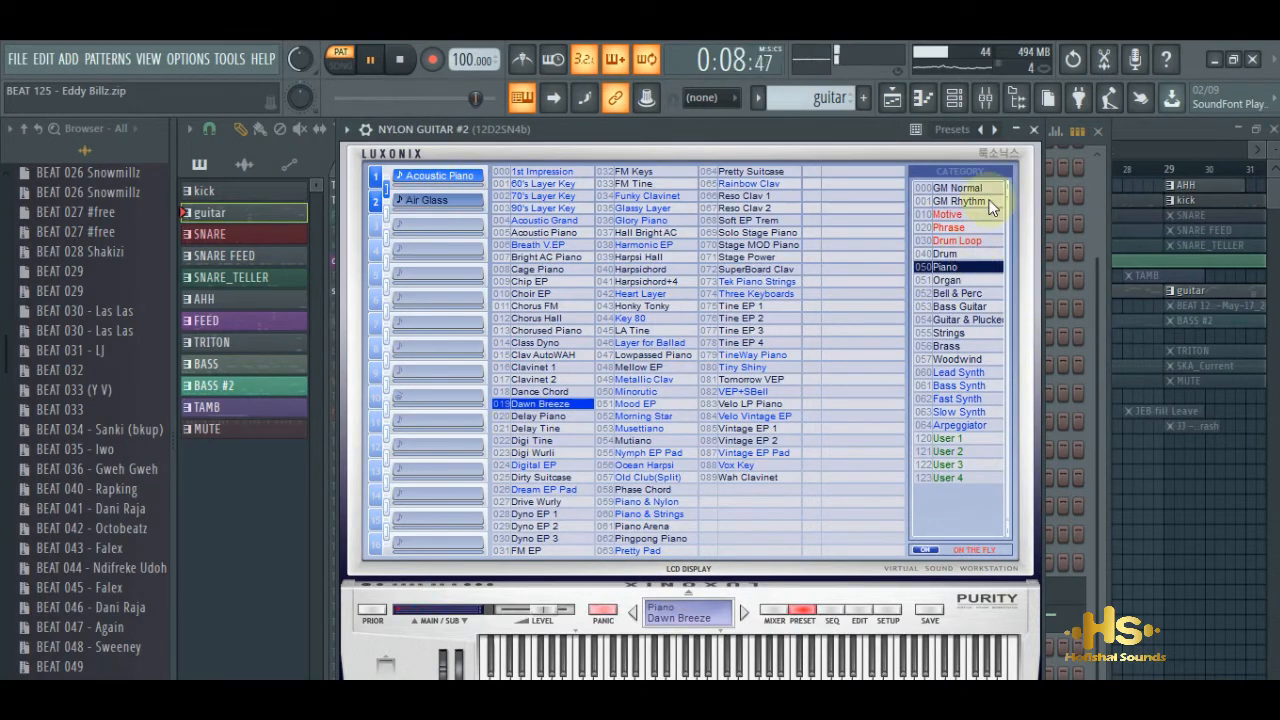
left_click(1040, 130)
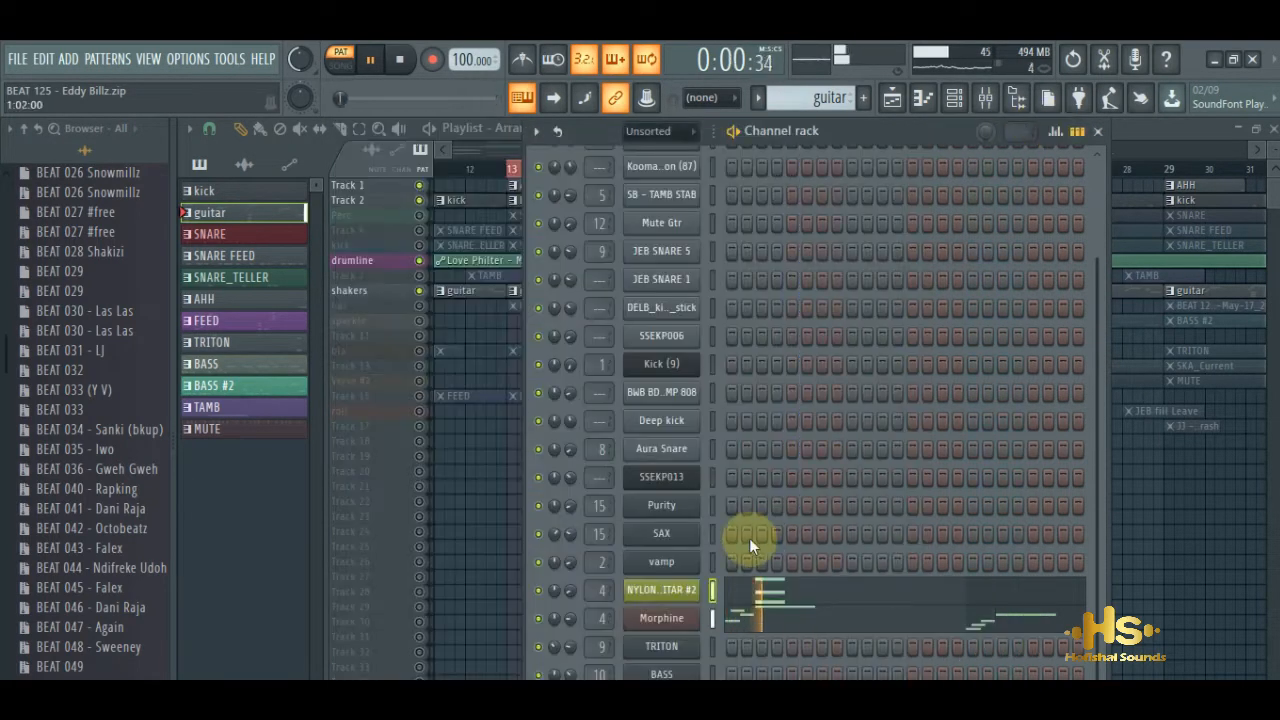
left_click(665, 610)
left_click(1173, 153)
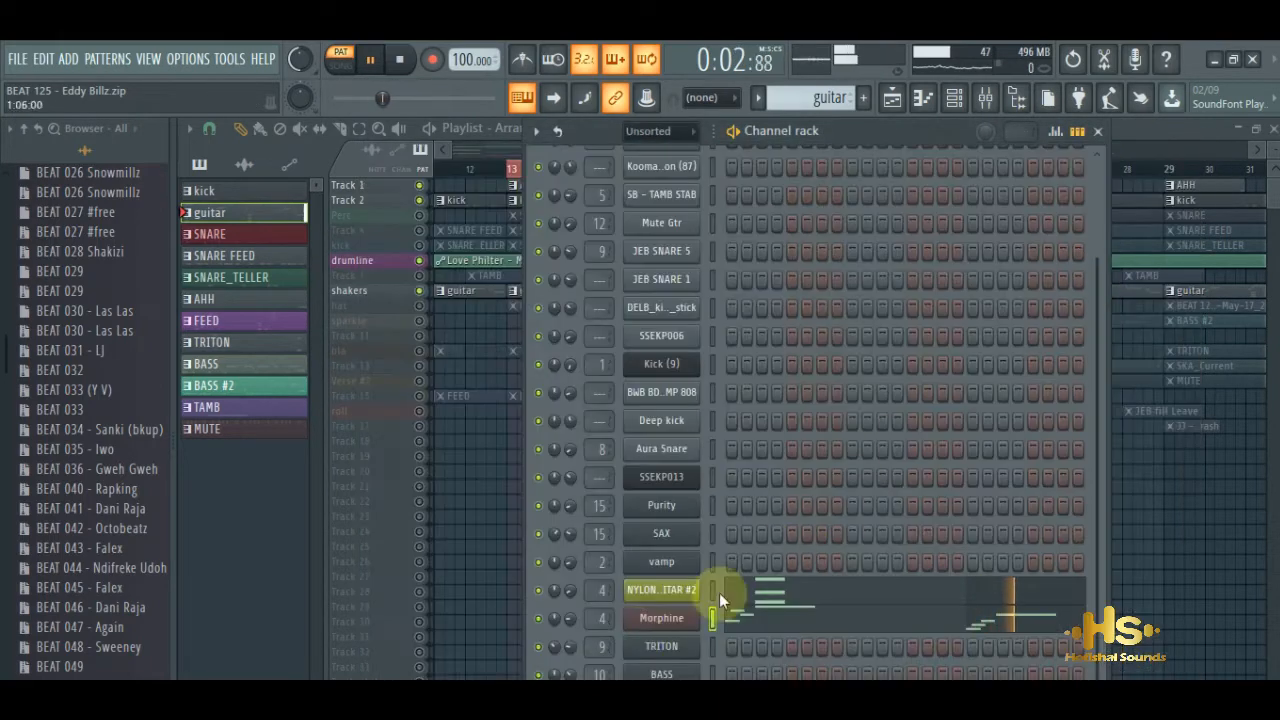
left_click(668, 610)
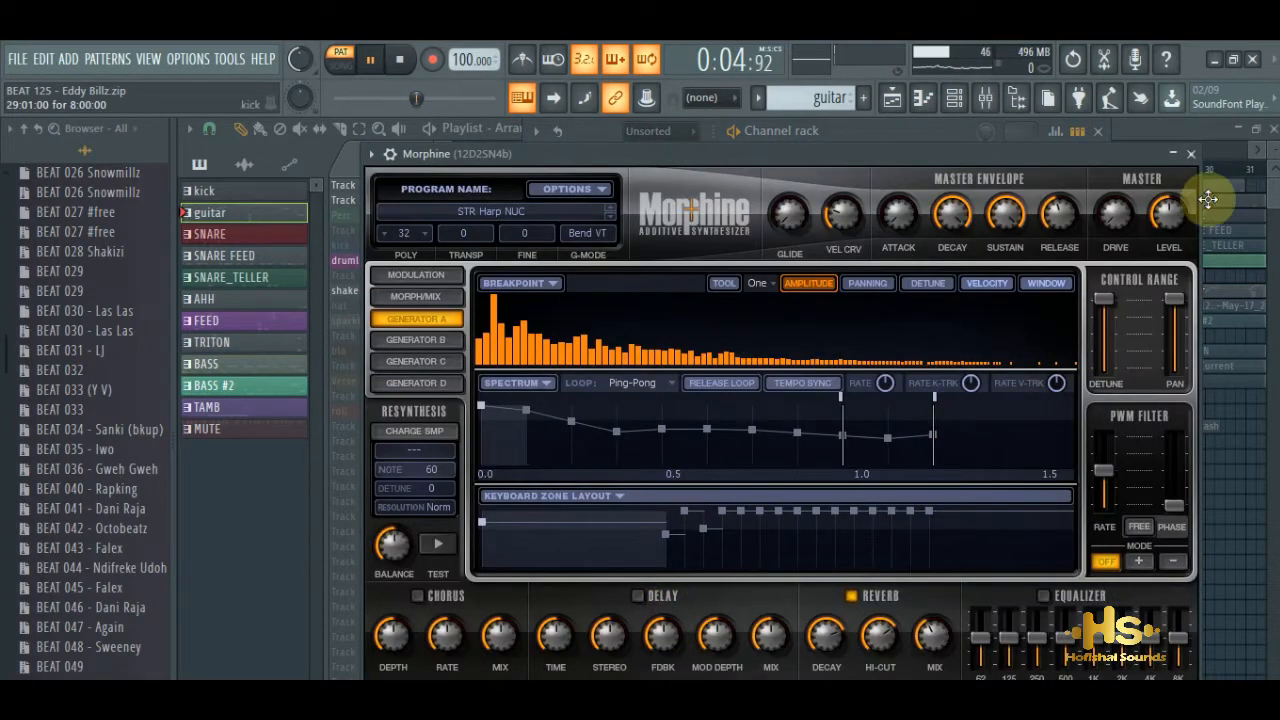
left_click(1191, 154)
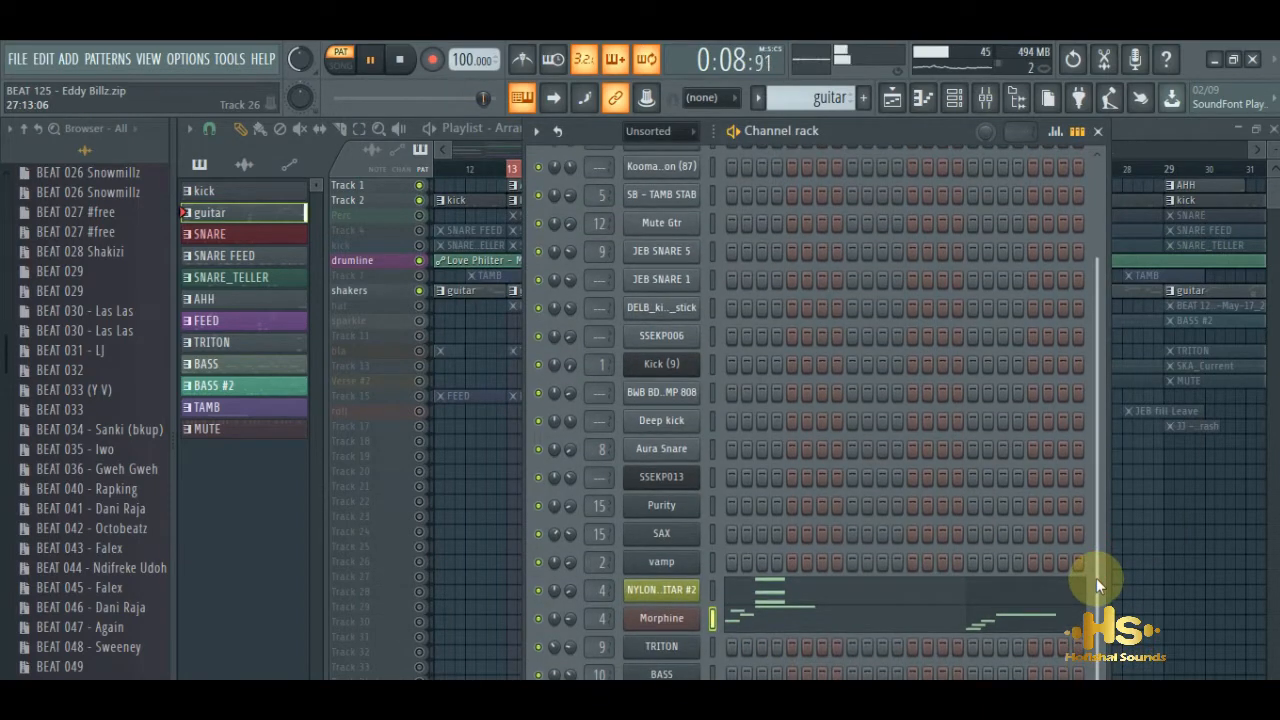
Step: Examine the Fruity Reeverb 2, Fruity delay 2 and Fruity parametric EQ 2 effects on the 12D2SN4b mixer track
left_click(371, 259)
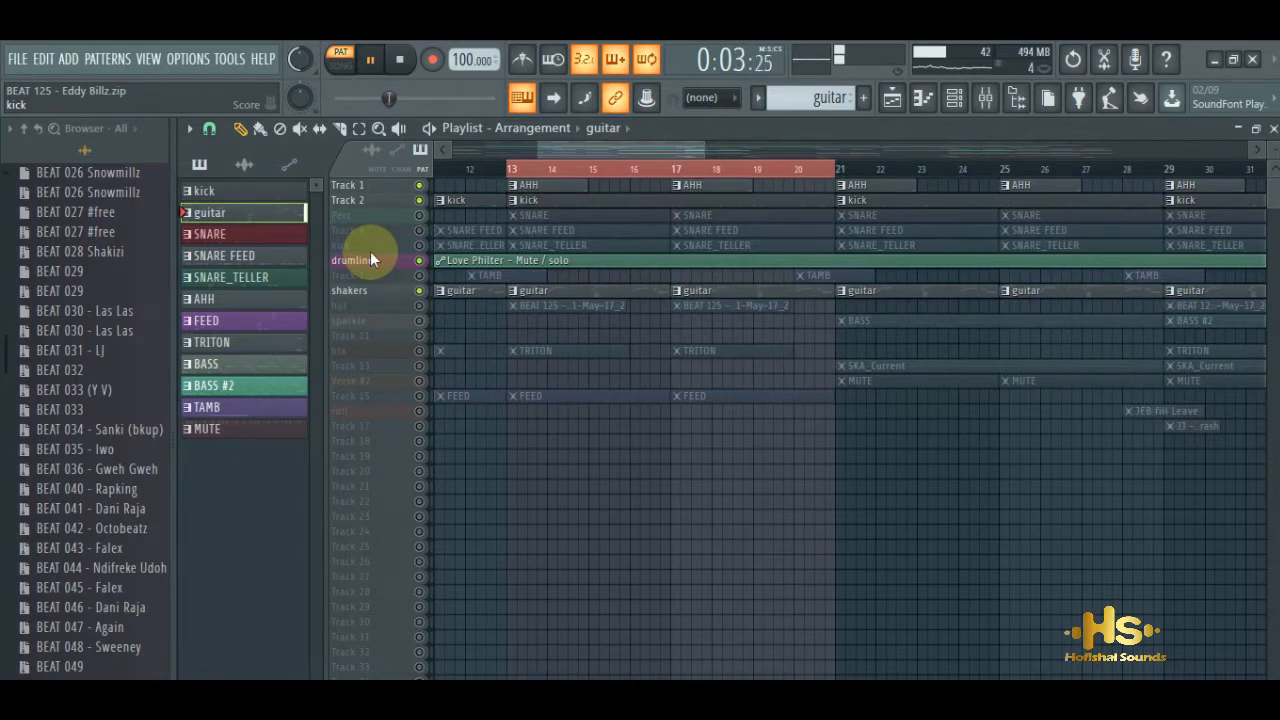
left_click_drag(704, 150, 677, 150)
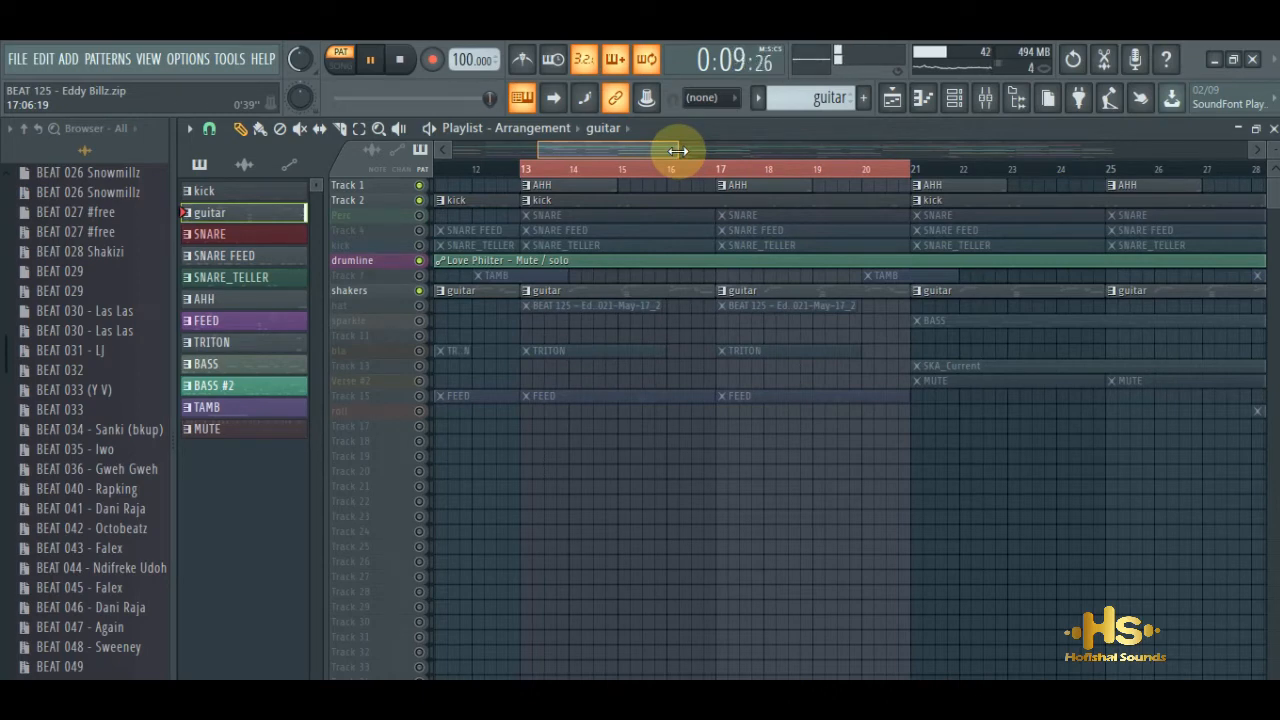
left_click(983, 100)
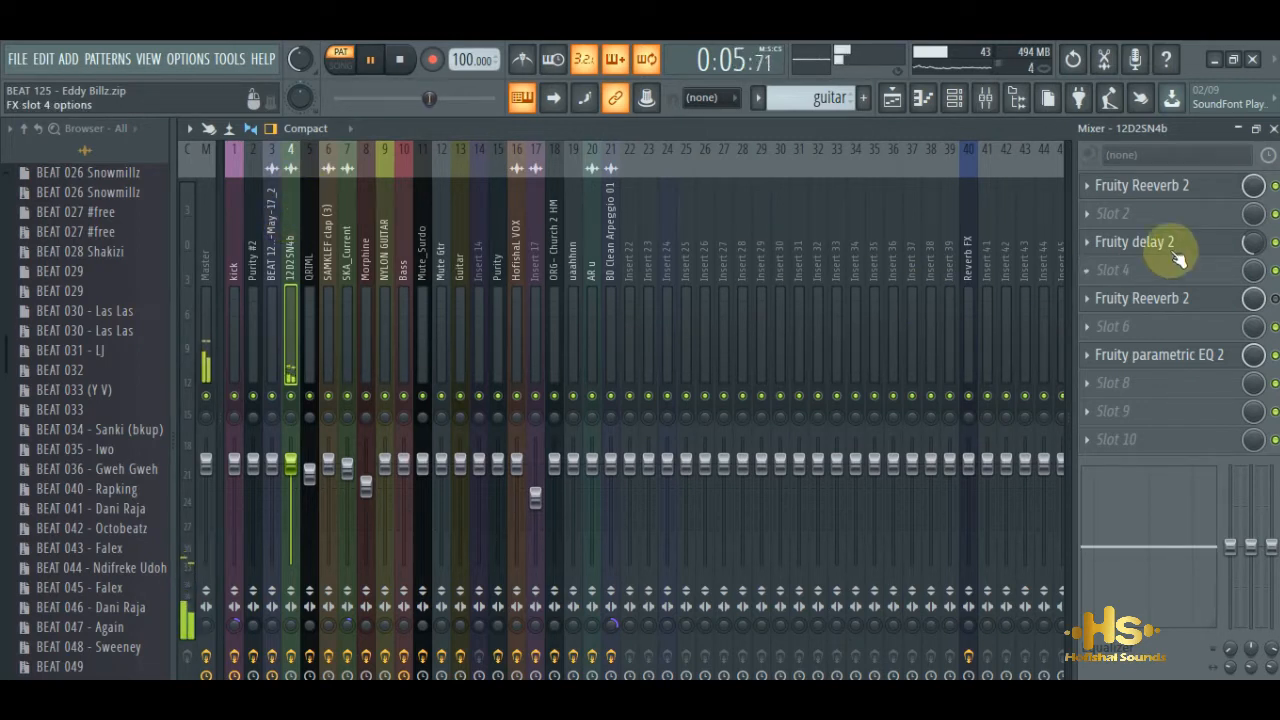
left_click(1163, 188)
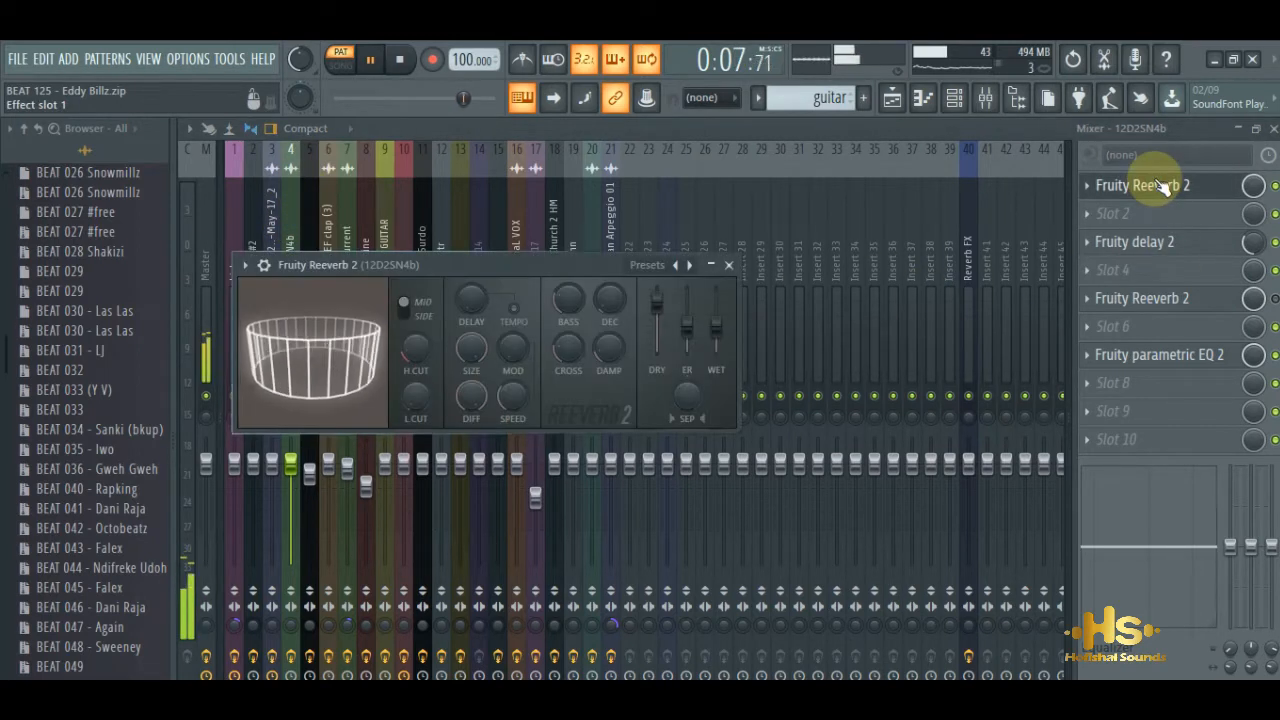
left_click(1163, 188)
left_click(1157, 244)
left_click(1157, 244)
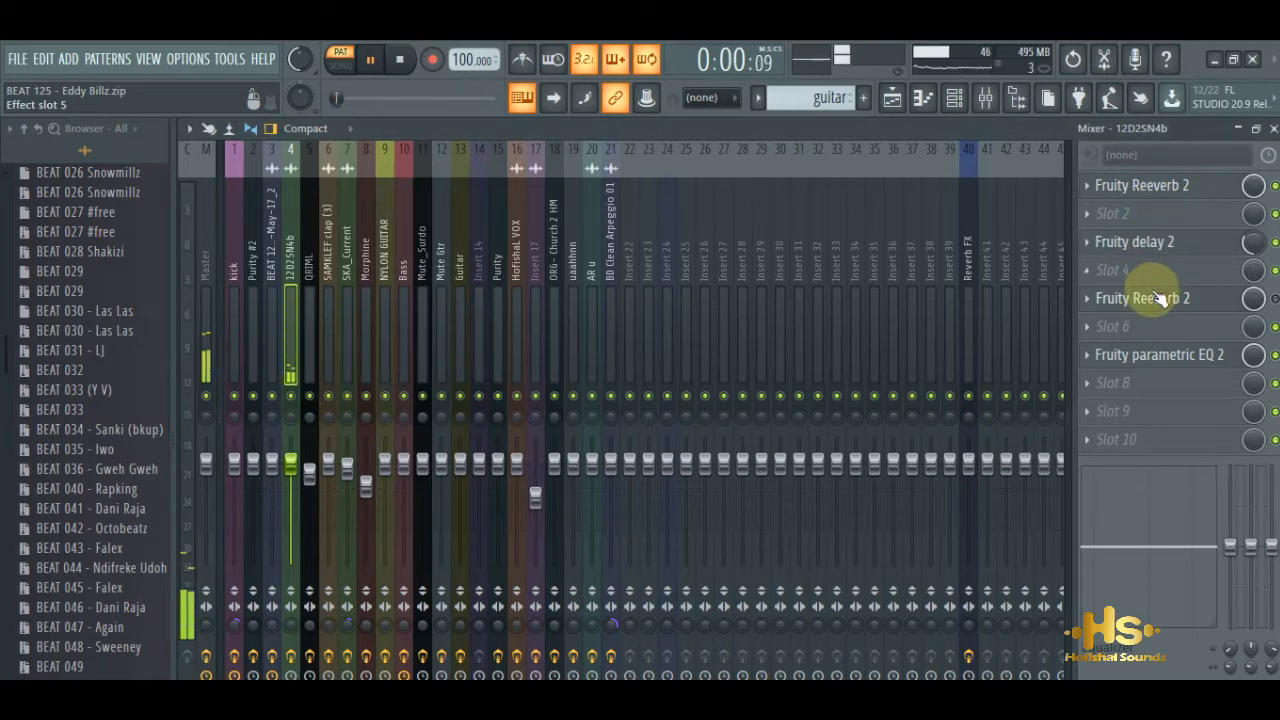
left_click(1227, 300)
left_click(1225, 298)
left_click(1133, 357)
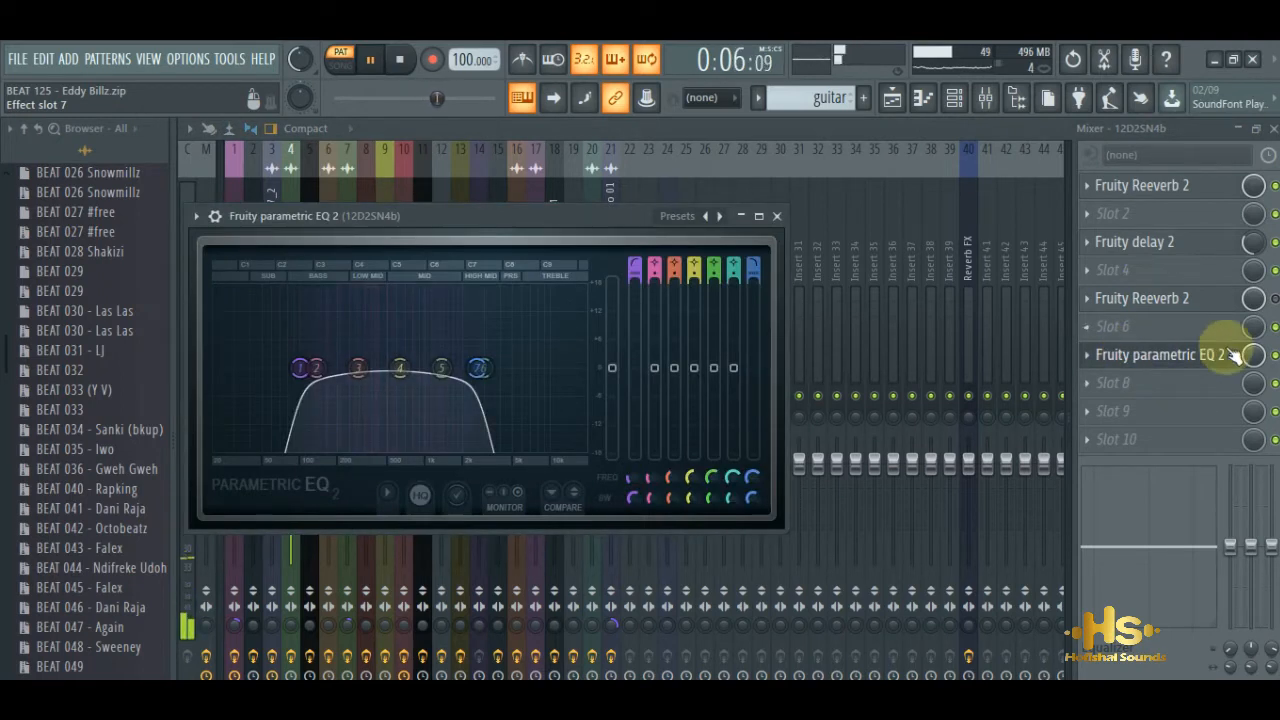
Step: Bypass the Fruity parametric EQ 2 on the 12D2SN4b mixer track and stop the guitar pattern's playback
left_click(1275, 356)
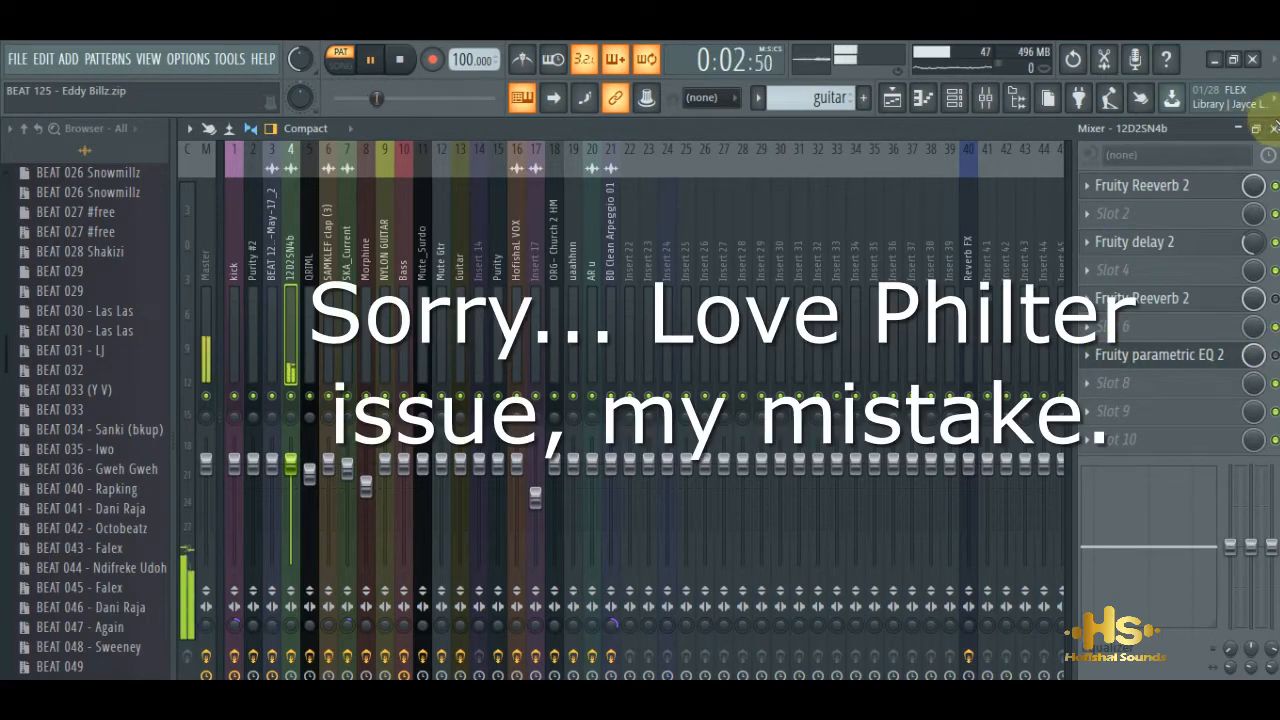
left_click(1273, 129)
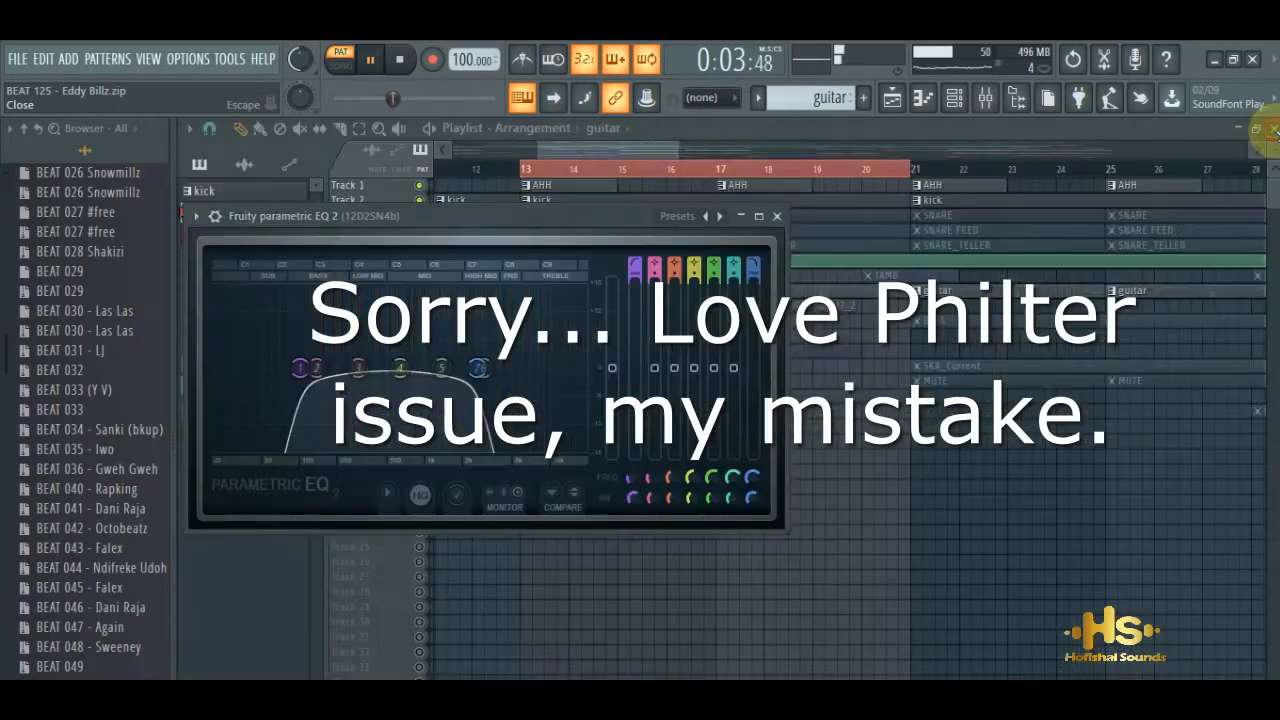
left_click(606, 152)
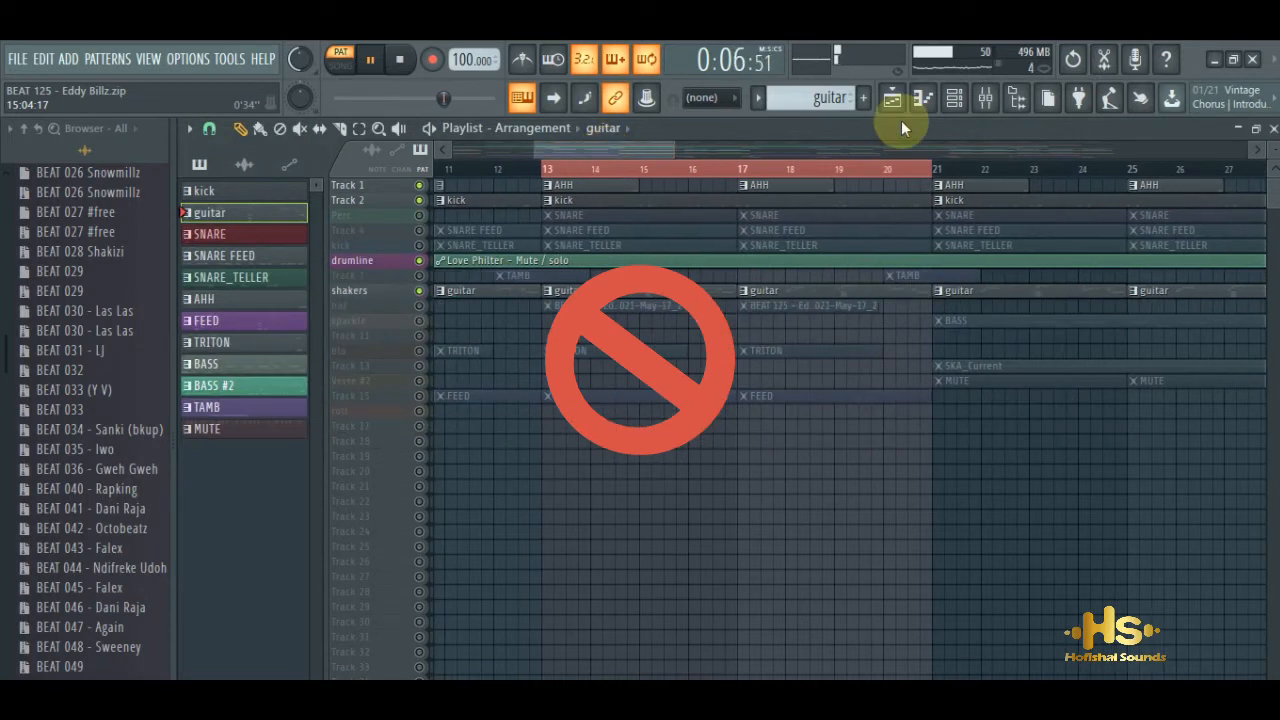
key("space")
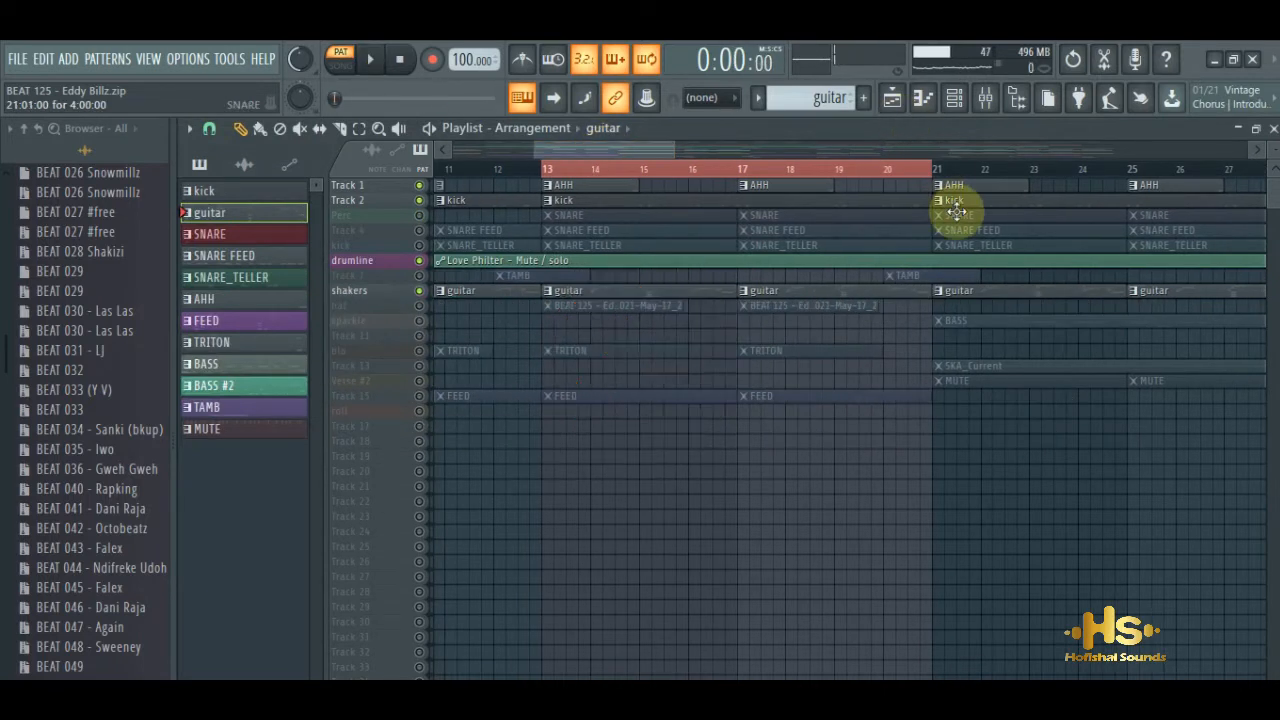
Step: Play the arrangement from bar 13 in song mode
left_click(551, 170)
key("space")
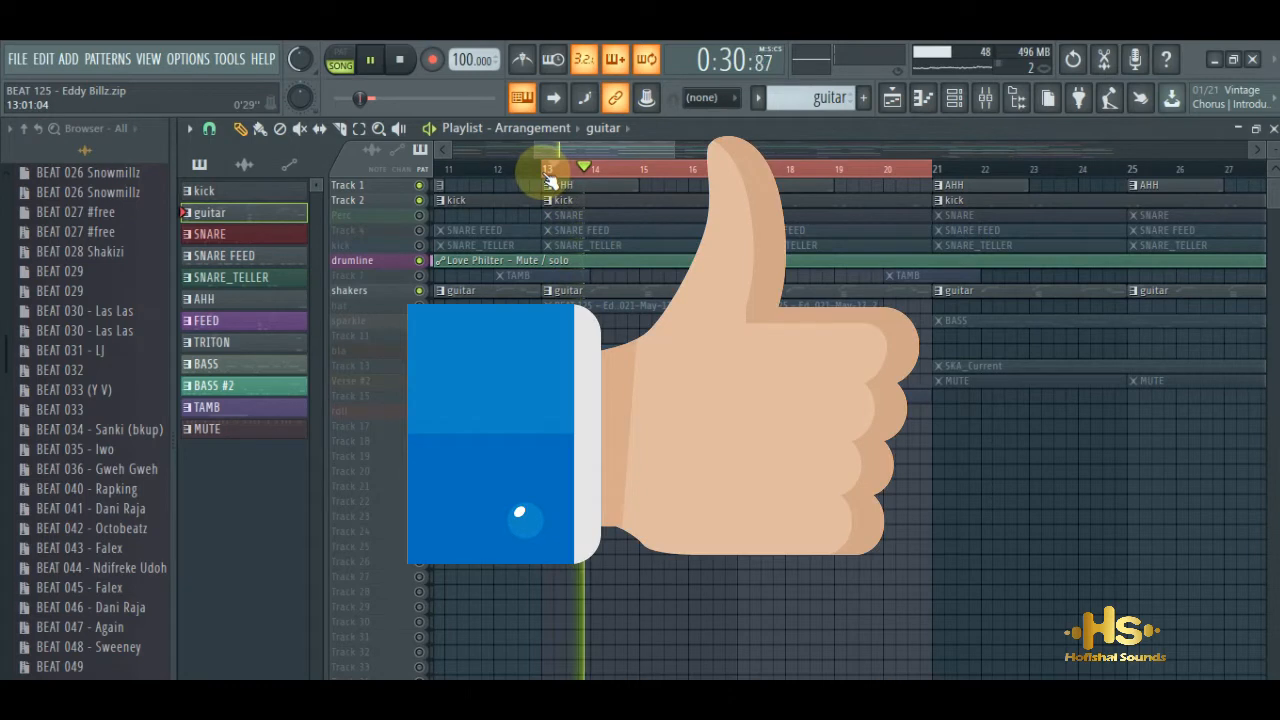
left_click(548, 172)
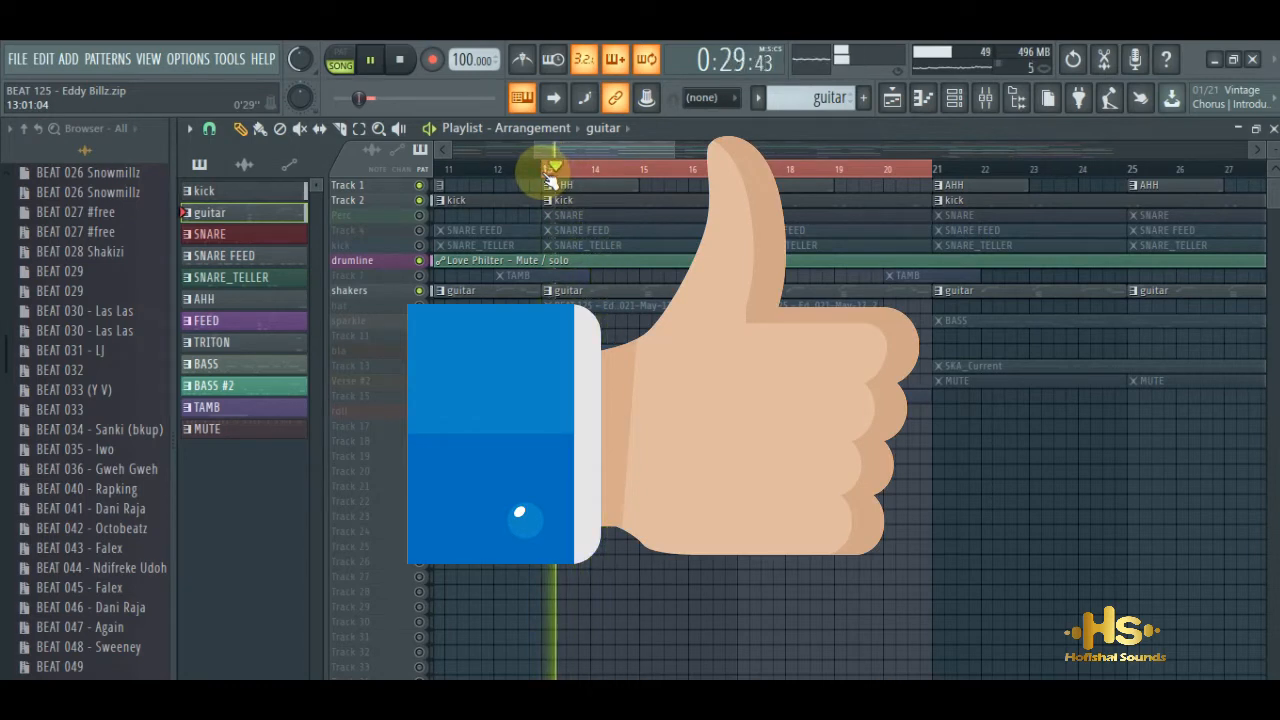
Step: Play the guitar pattern on its own and re-enable the Fruity parametric EQ 2 on the 12D2SN4b mixer track
left_click(341, 62)
left_click(984, 108)
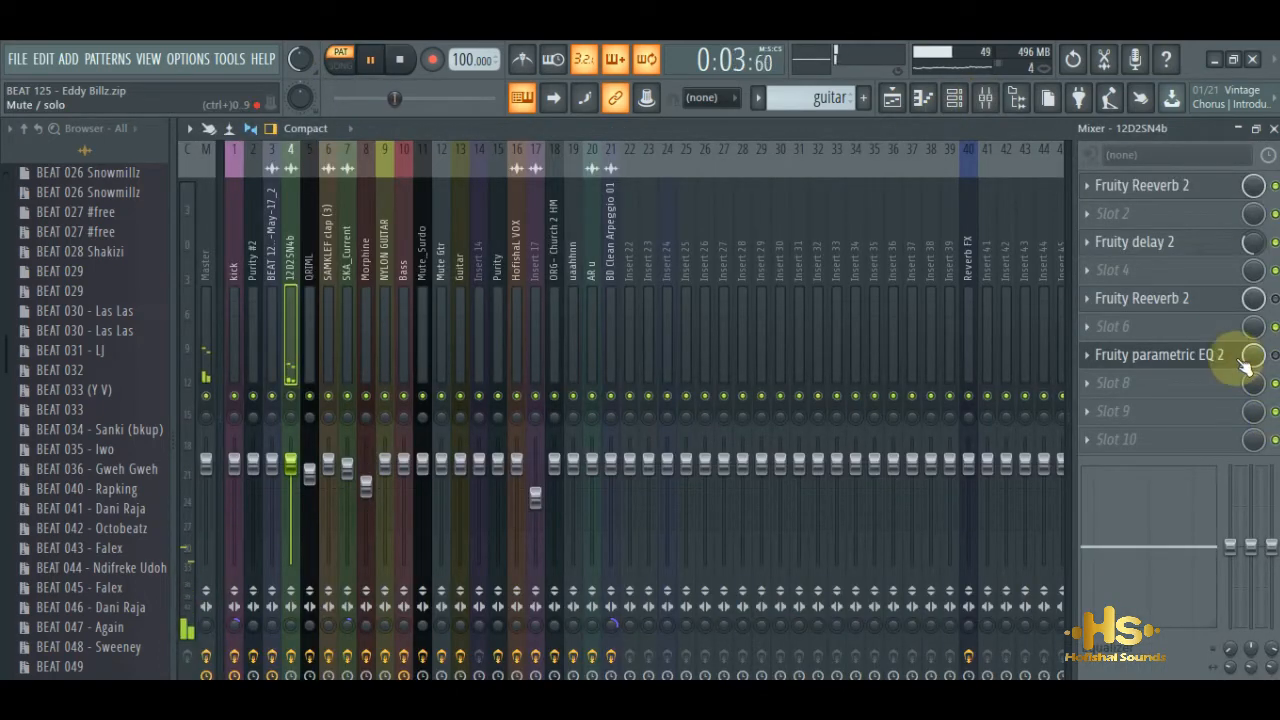
left_click(1189, 359)
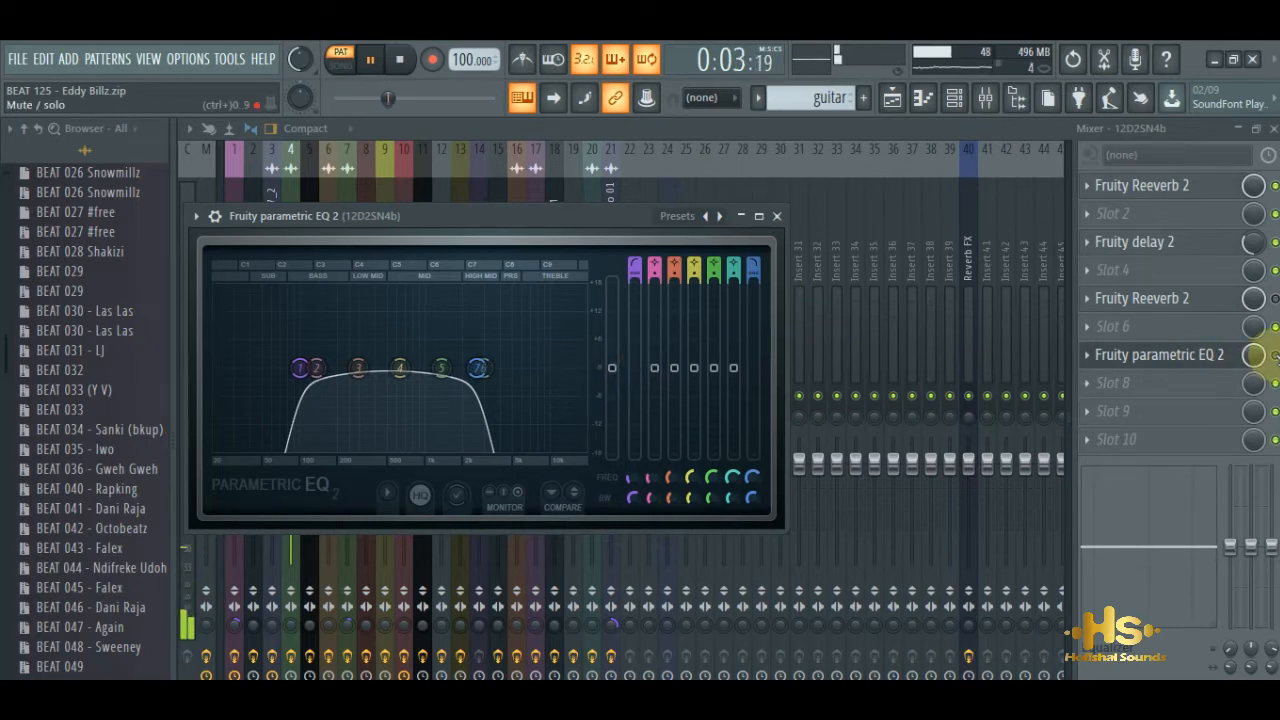
left_click(1275, 356)
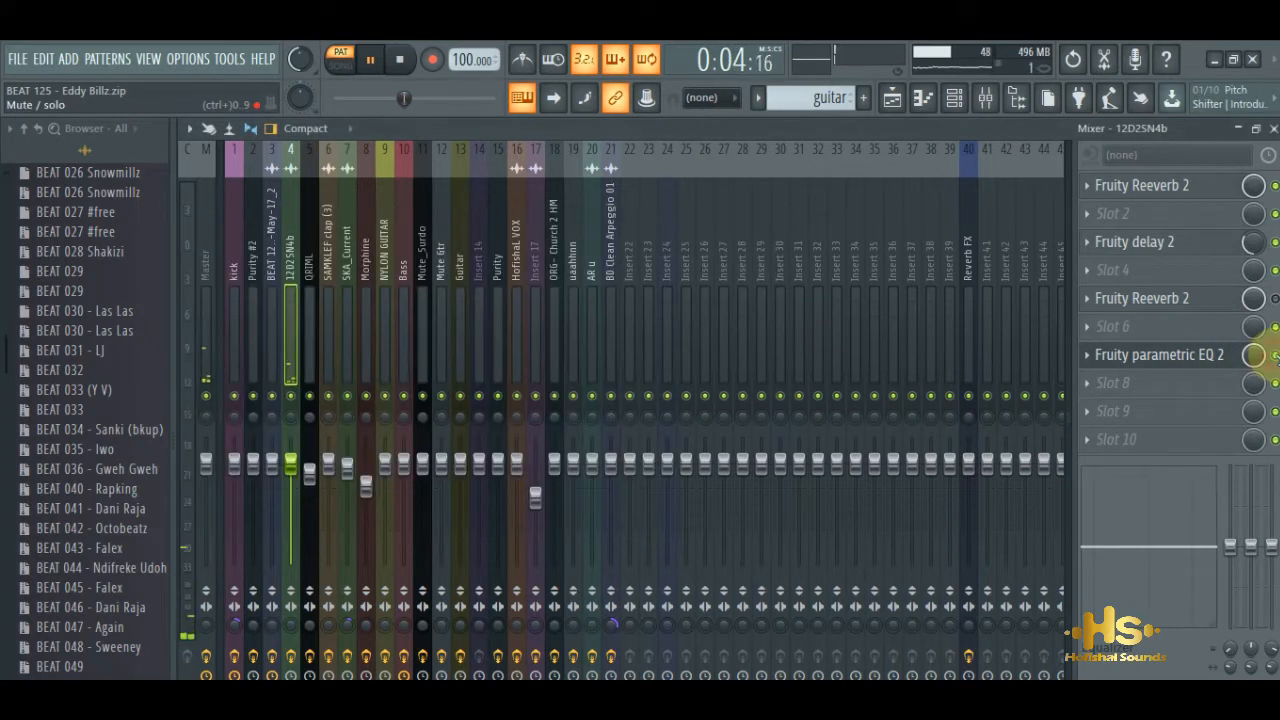
left_click(1193, 358)
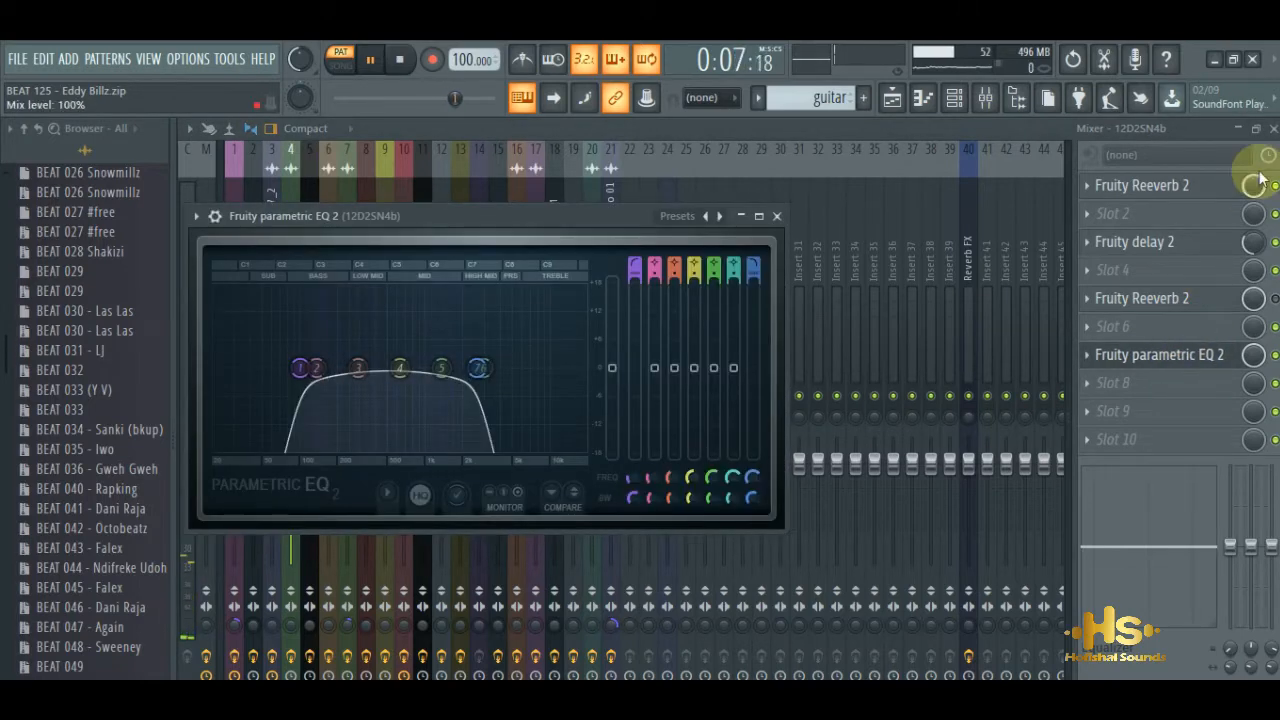
left_click(1273, 131)
left_click(776, 216)
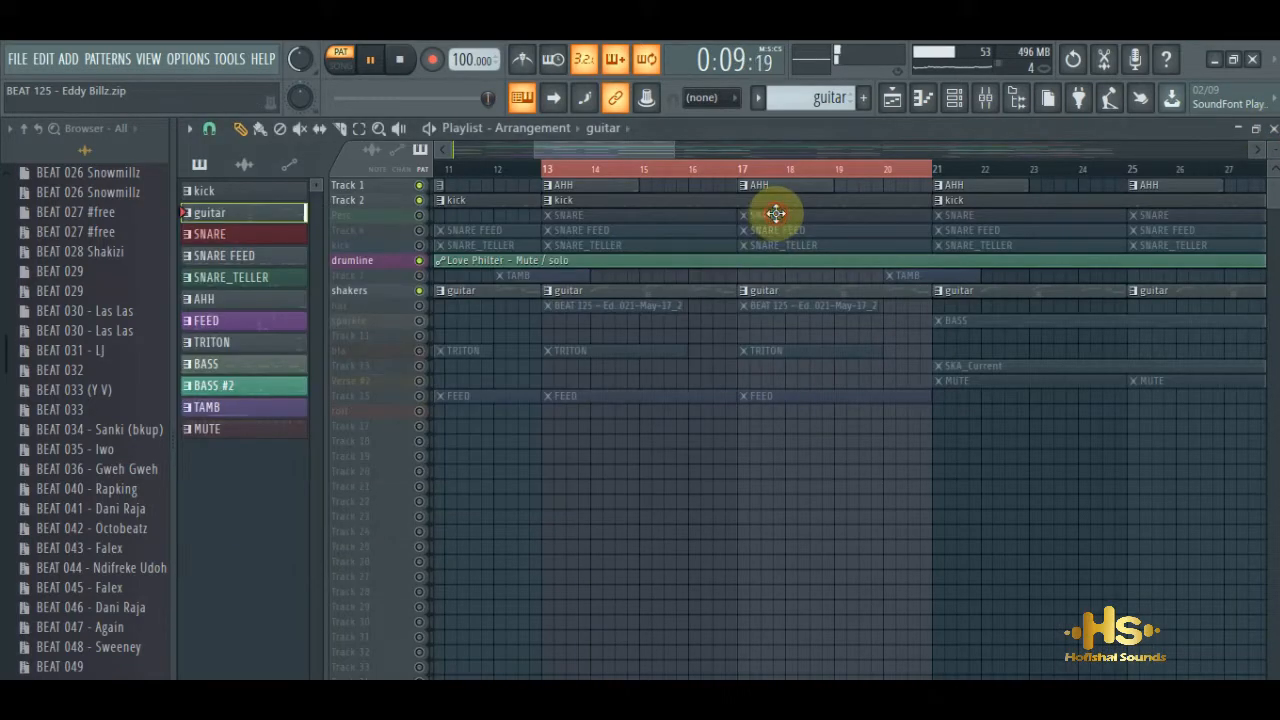
Step: Resume song playback and look over the guitar pattern's channels in the channel rack
left_click(340, 62)
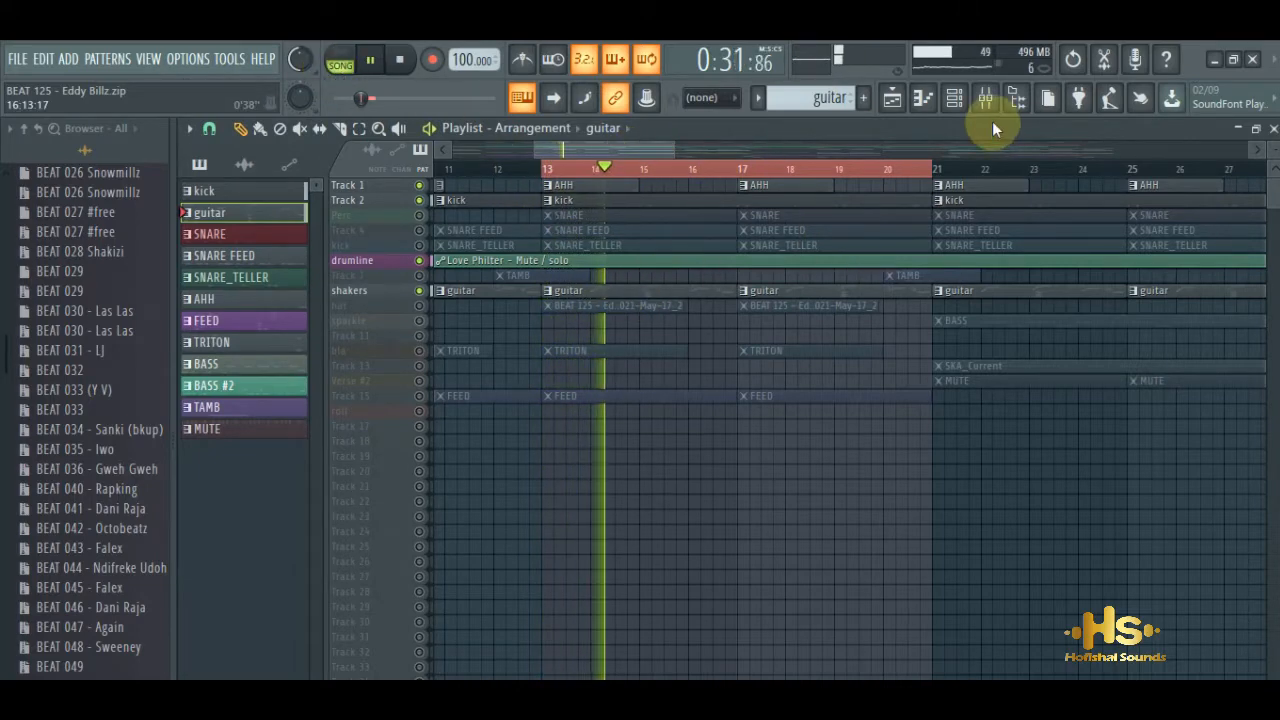
left_click(957, 100)
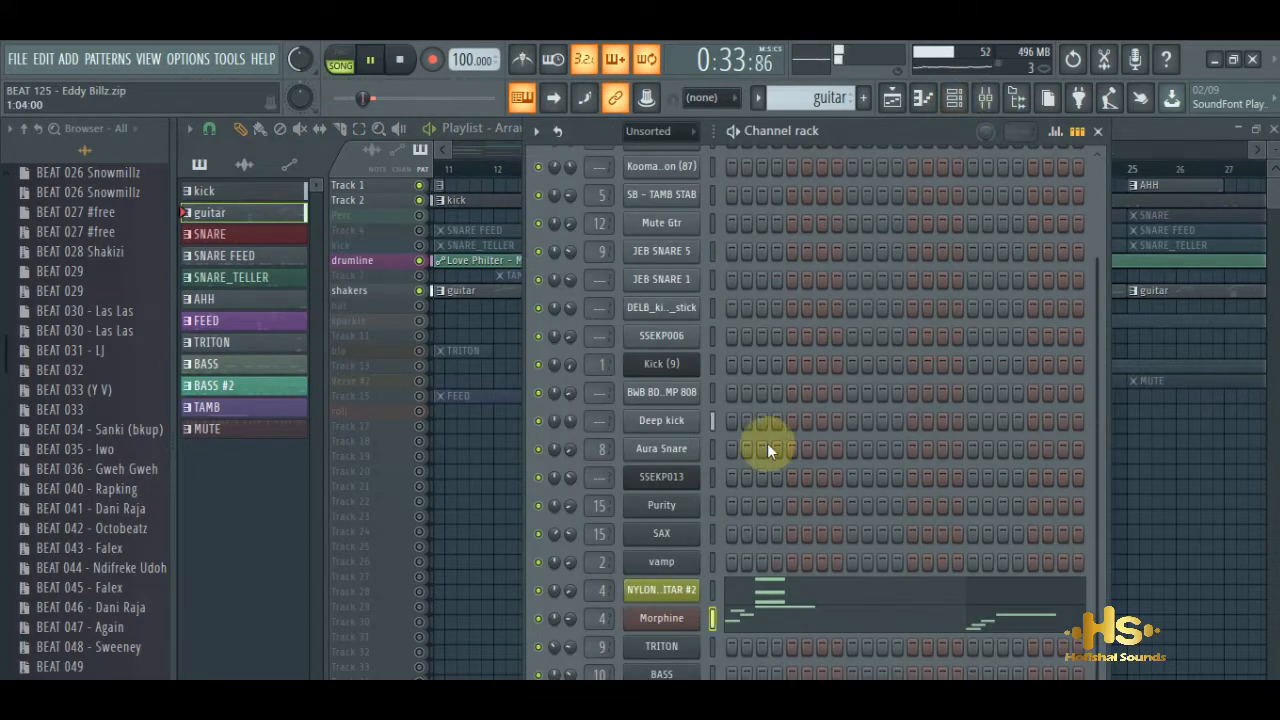
left_click(406, 285)
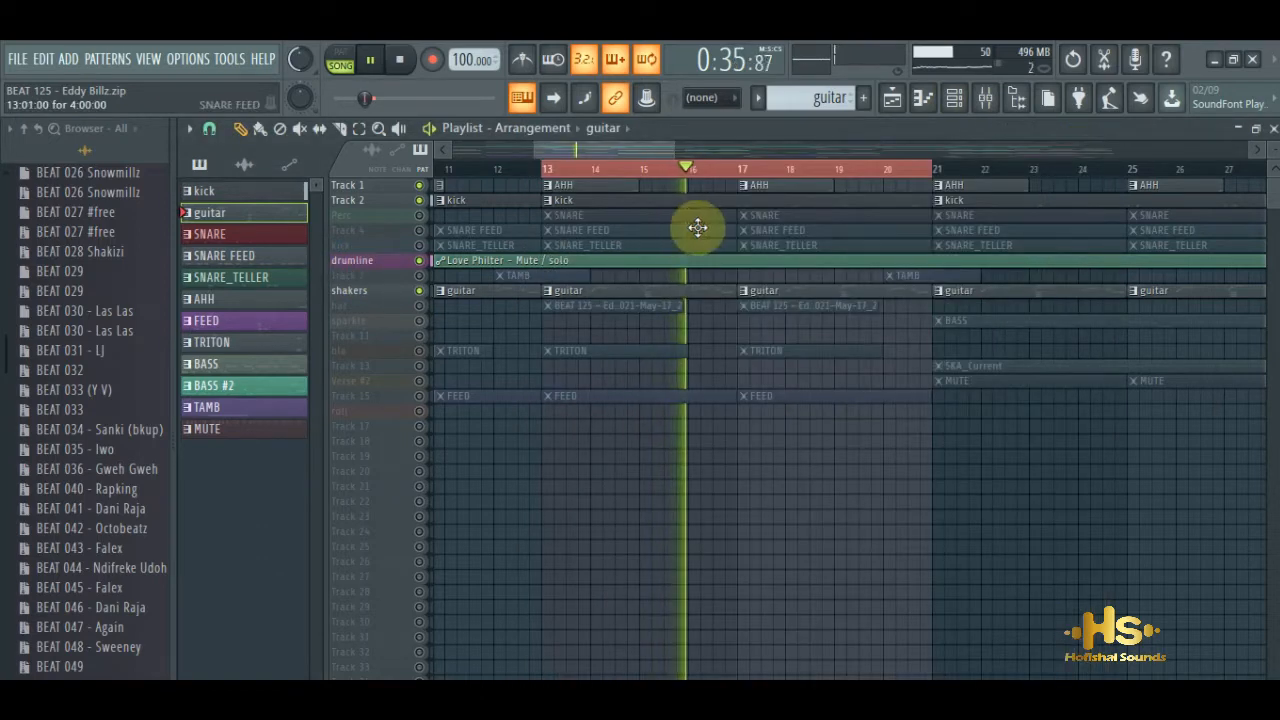
left_click_drag(571, 150, 601, 146)
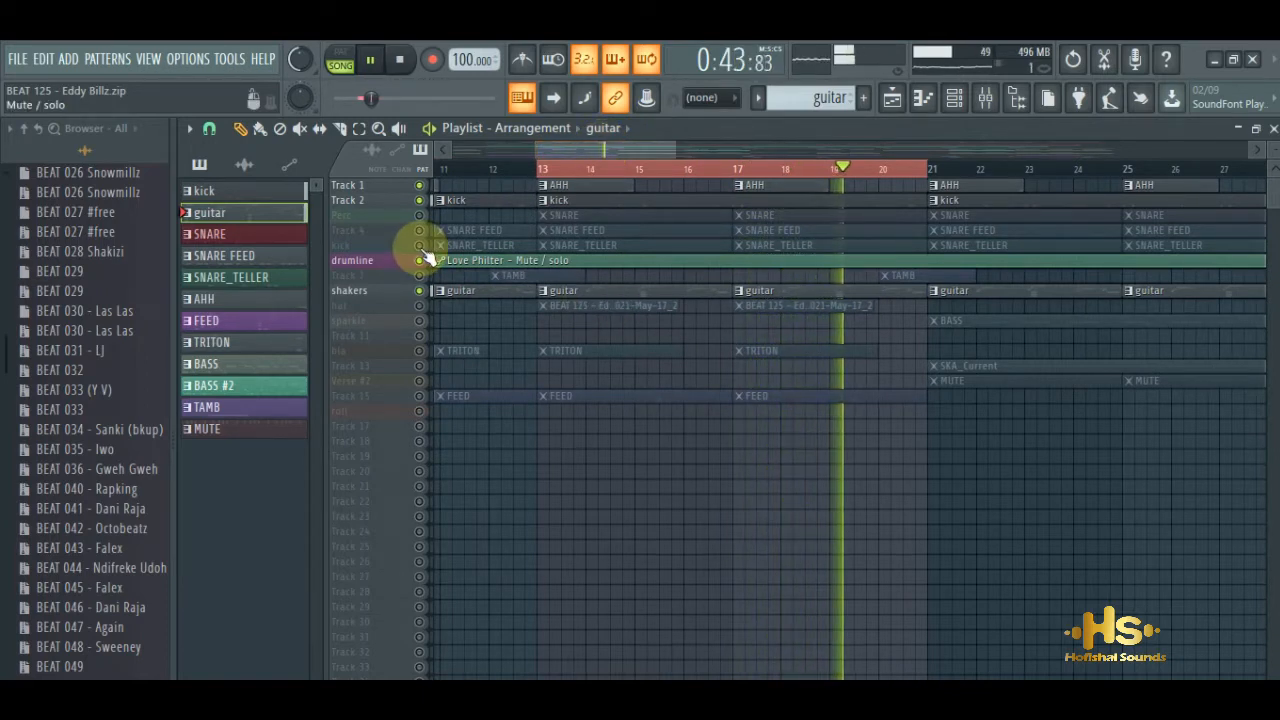
Step: Unmute the Perc and Track 4 tracks holding SNARE and SNARE FEED, comparing the mix with Perc briefly muted
left_click(419, 215)
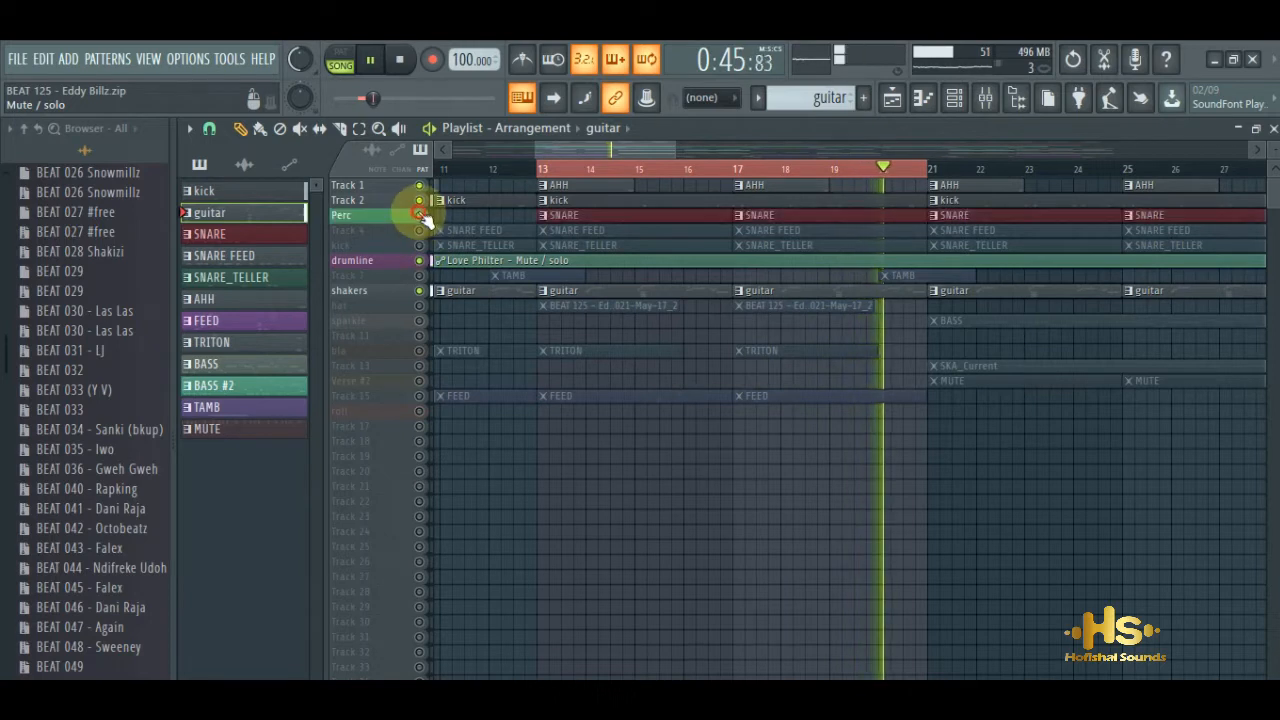
left_click(643, 218)
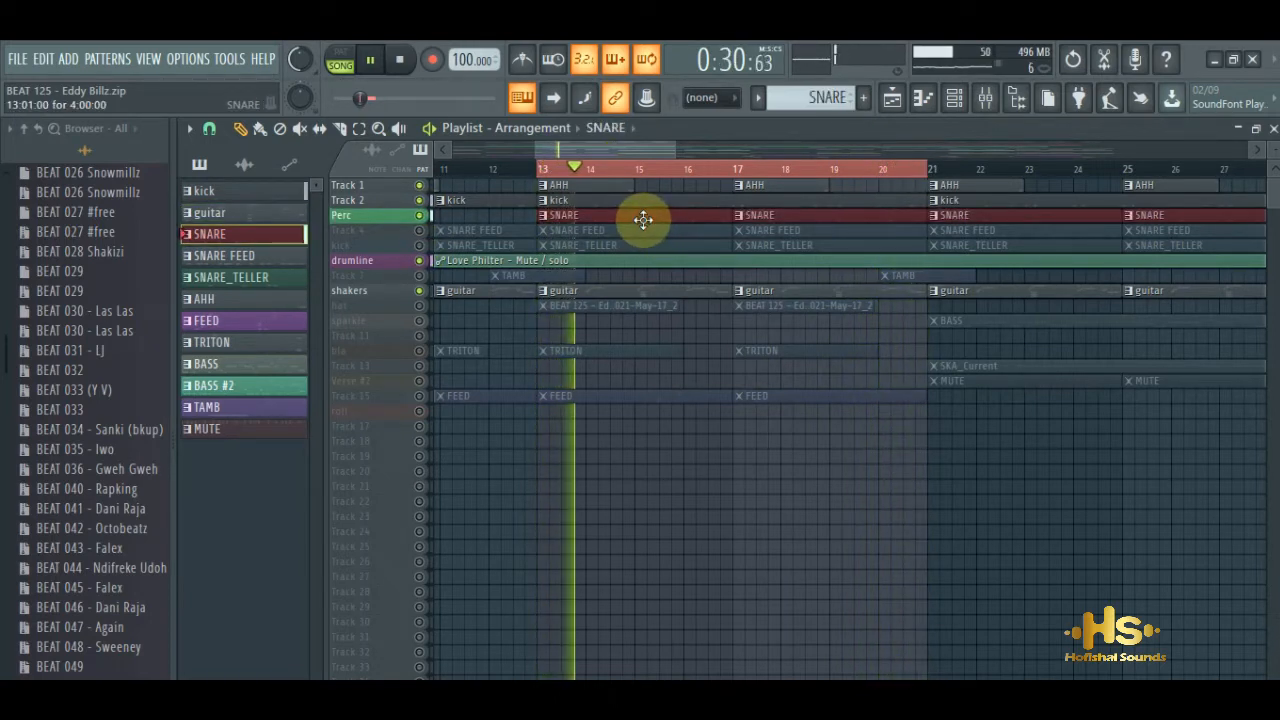
left_click(420, 230)
left_click(420, 215)
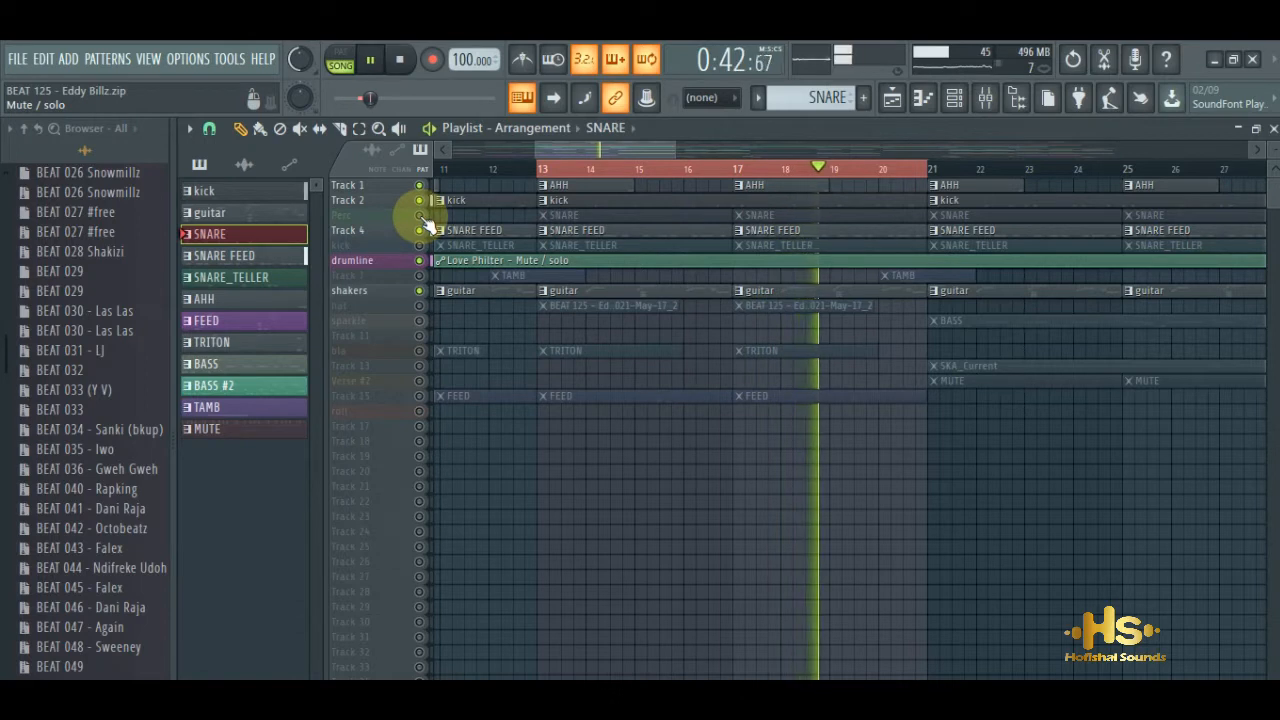
left_click(420, 216)
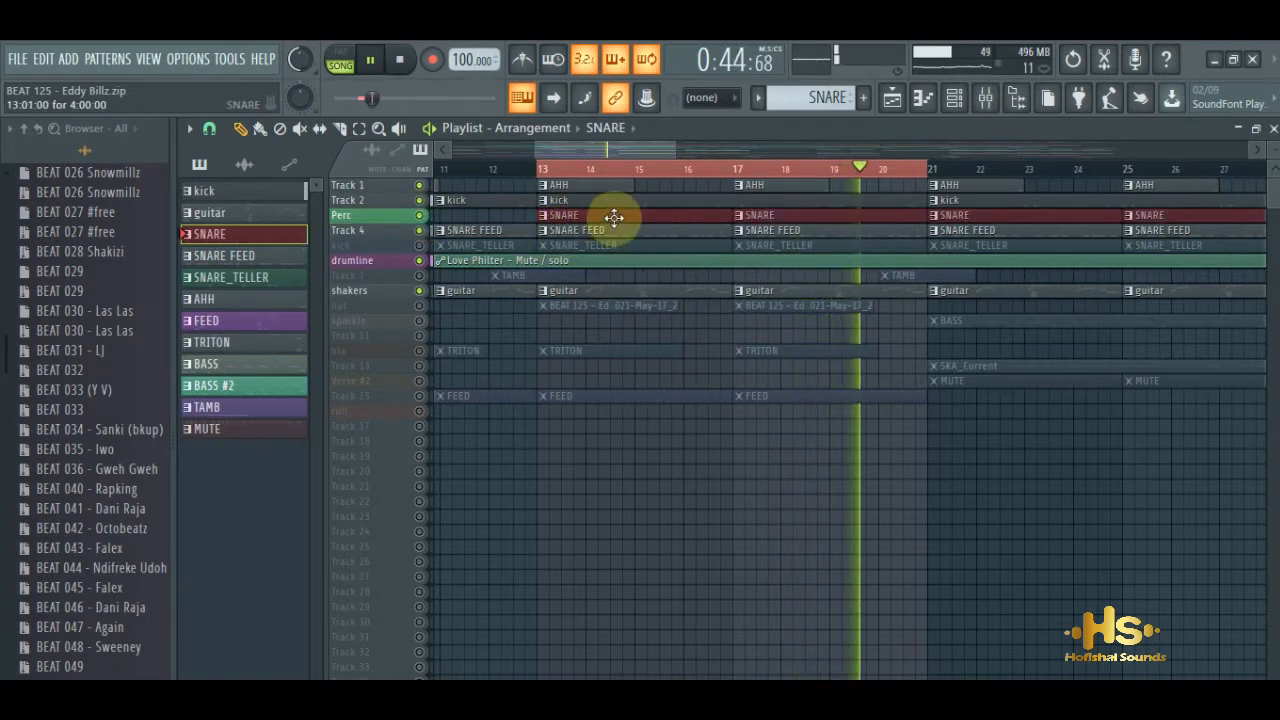
Step: Unmute the kick track and examine the SB - RIMSHOT (6) notes of its SNARE_TELLER pattern in the piano roll
left_click(420, 245)
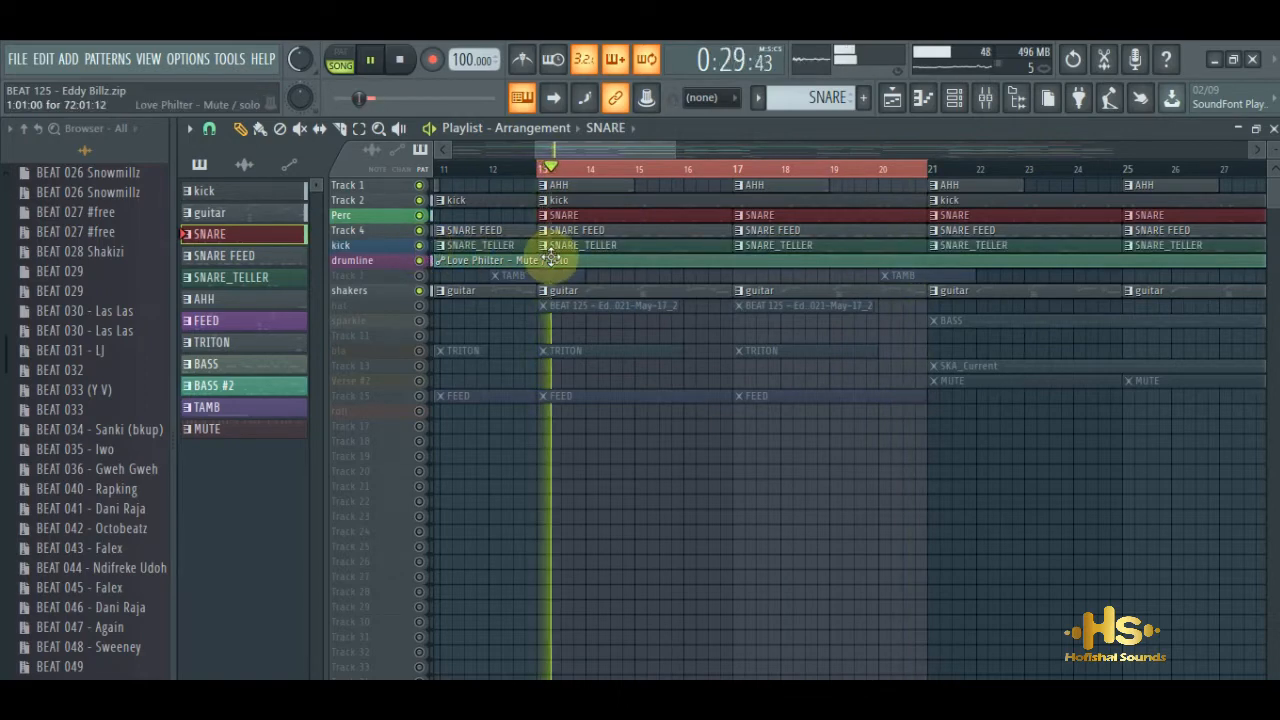
double_click(610, 245)
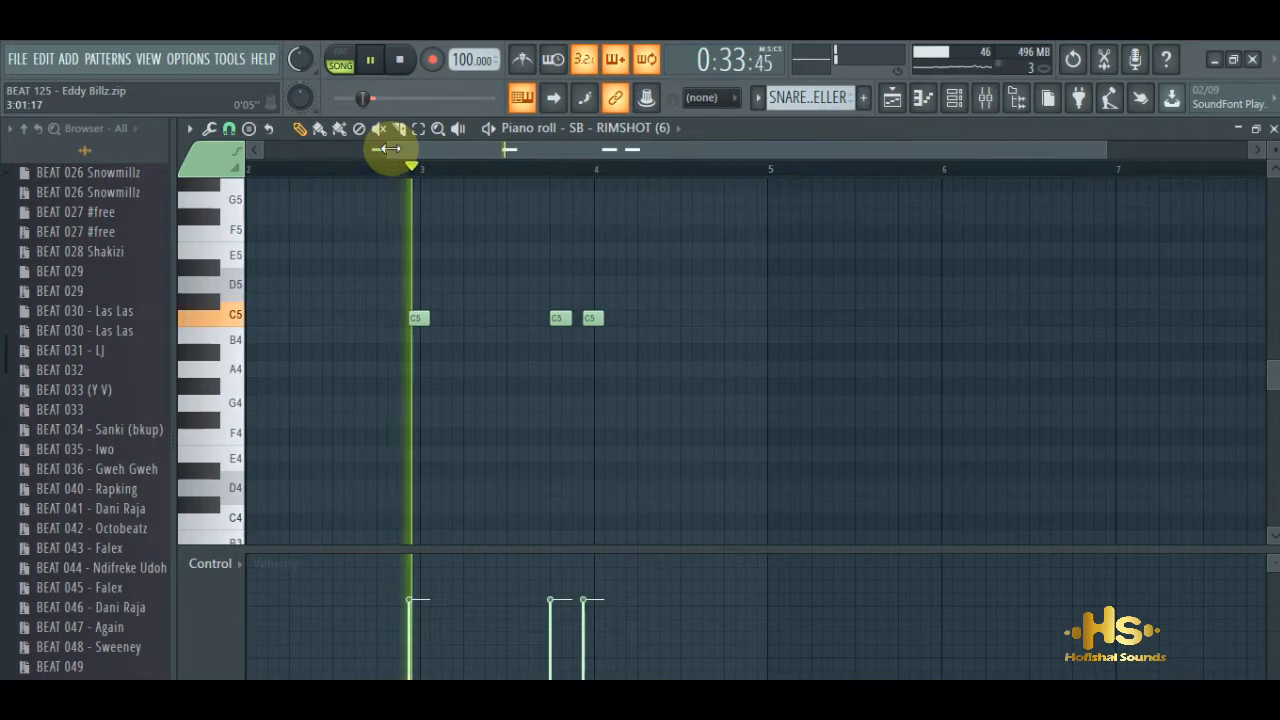
left_click_drag(388, 150, 251, 137)
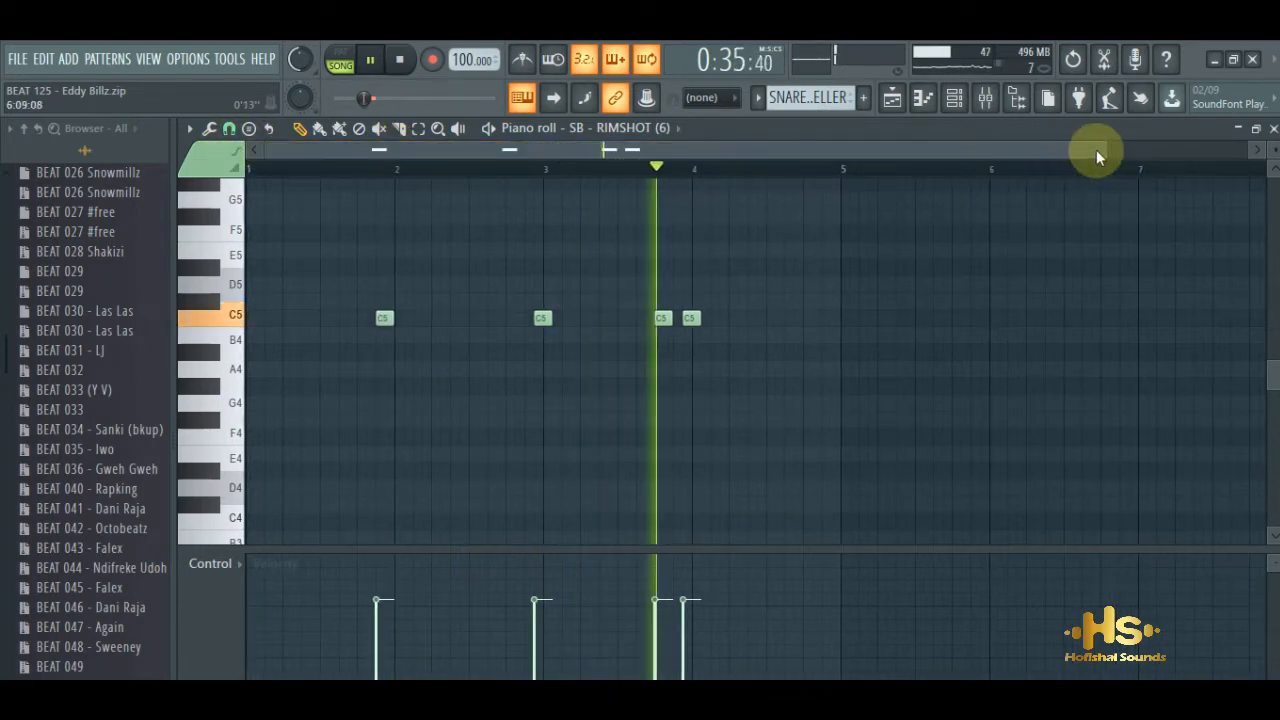
left_click_drag(1103, 149, 749, 143)
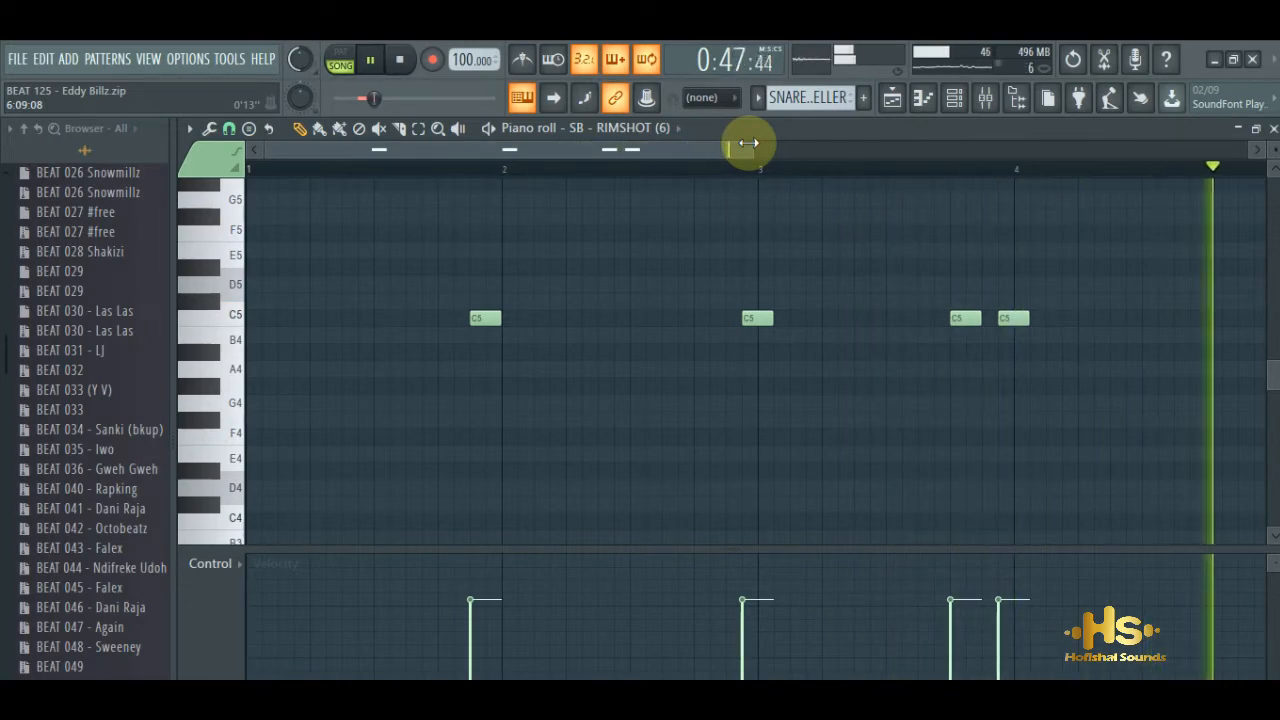
left_click(893, 99)
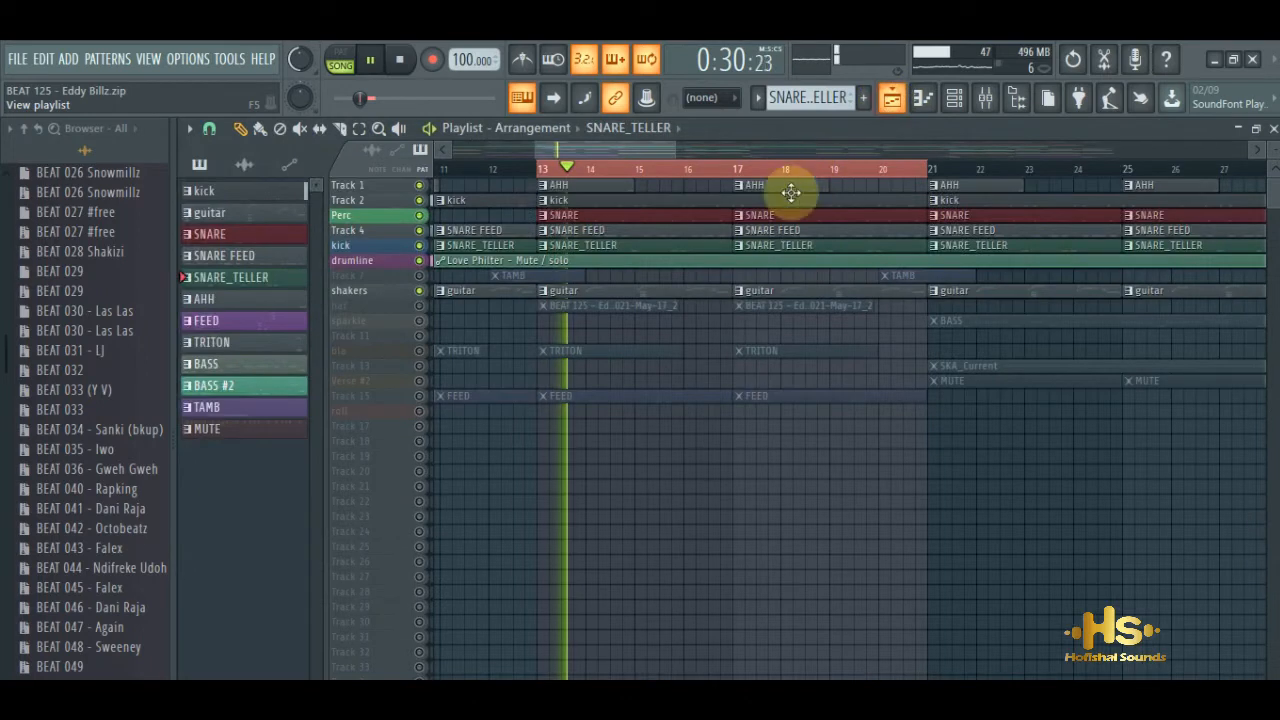
left_click(923, 97)
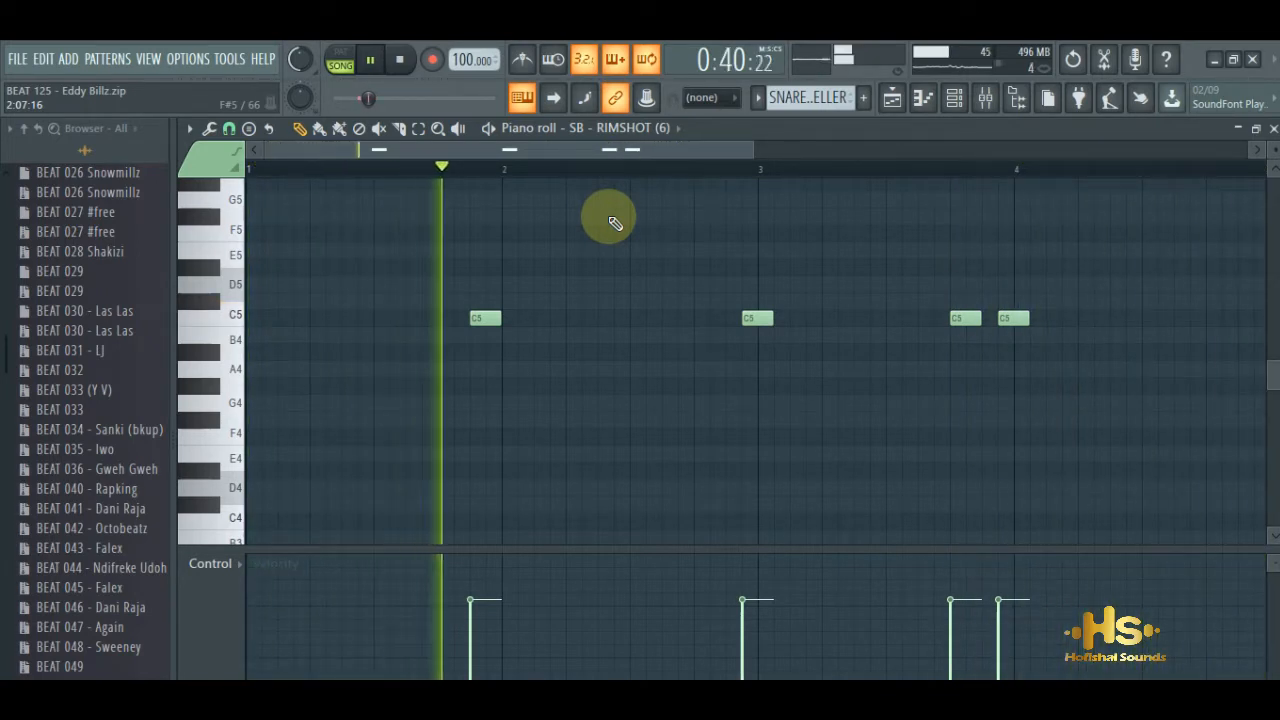
left_click(892, 98)
Step: Unmute the bla track holding TRITON and the sparkle track holding BASS
left_click_drag(675, 149, 595, 147)
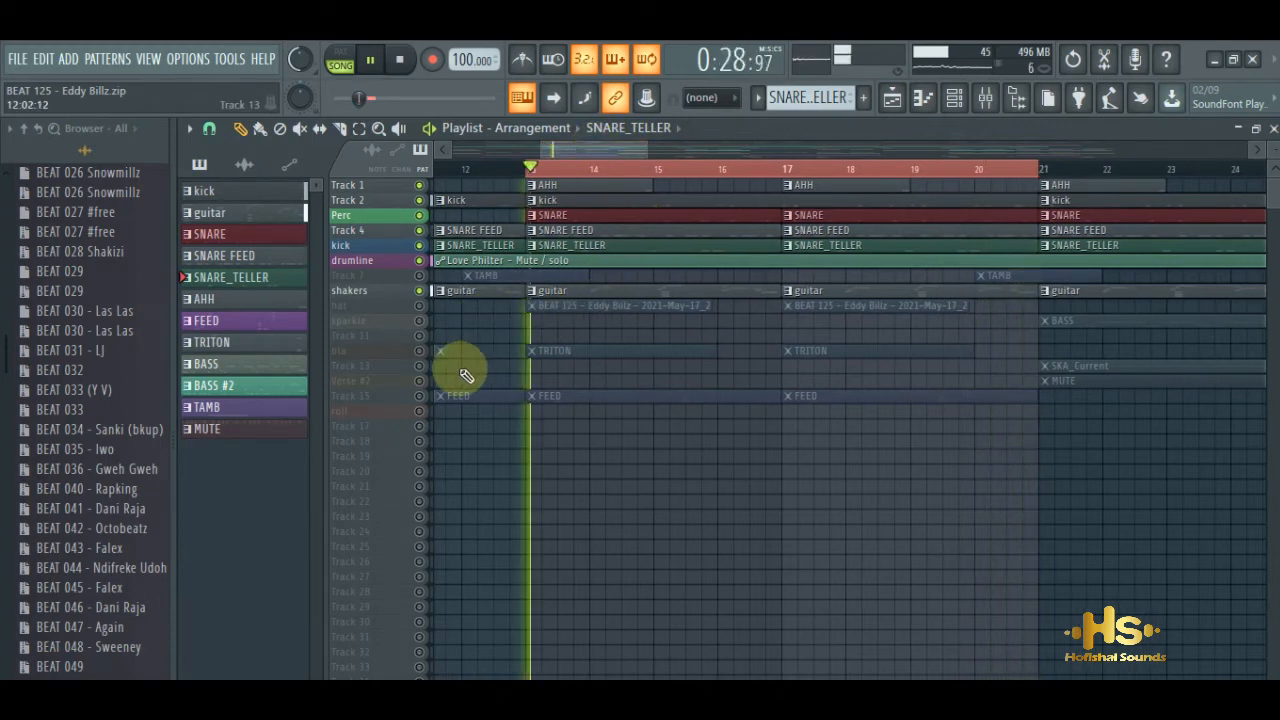
left_click(419, 351)
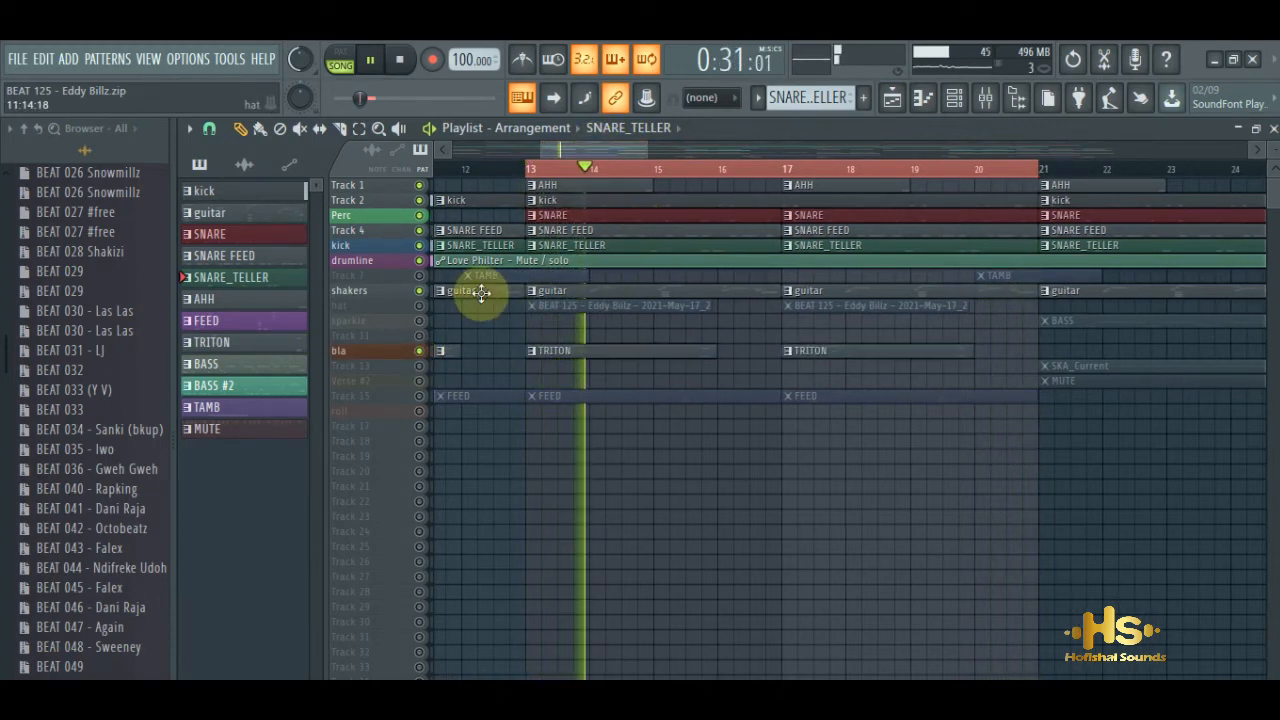
left_click(421, 320)
left_click(421, 336)
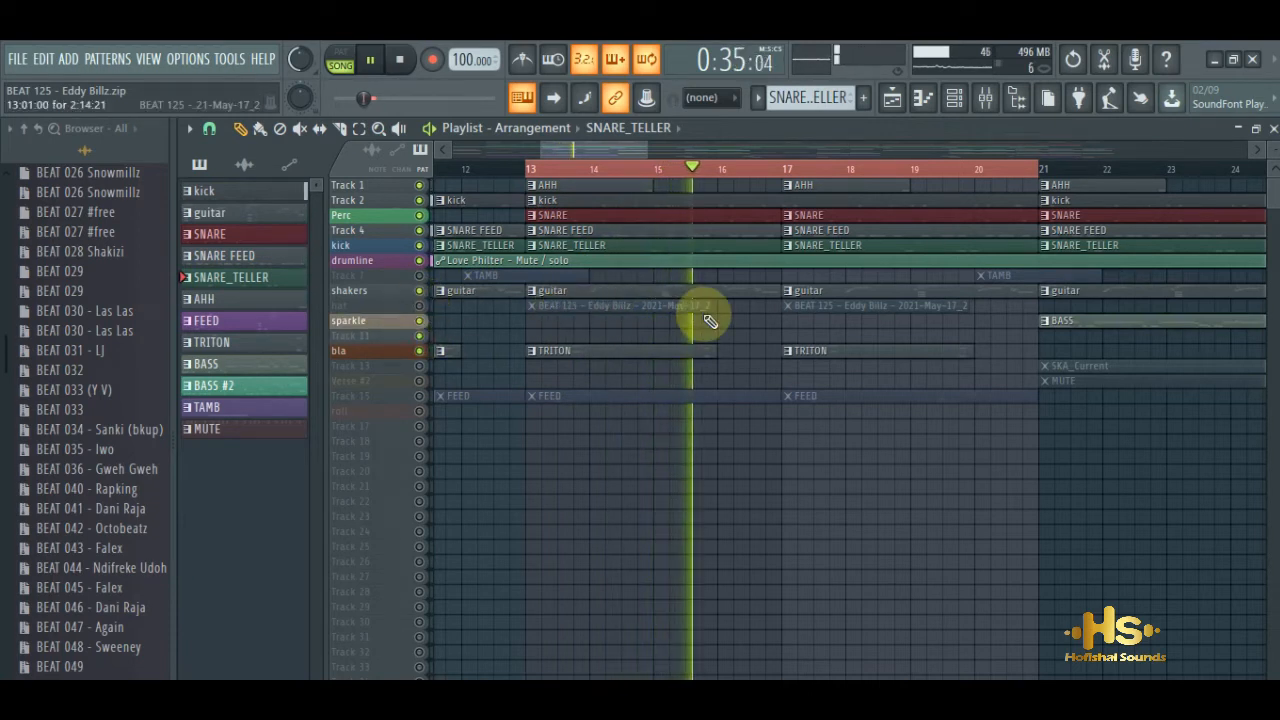
Step: Examine the TRITON pattern's notes in the piano roll while playing it on its own in pattern mode
left_click(557, 350)
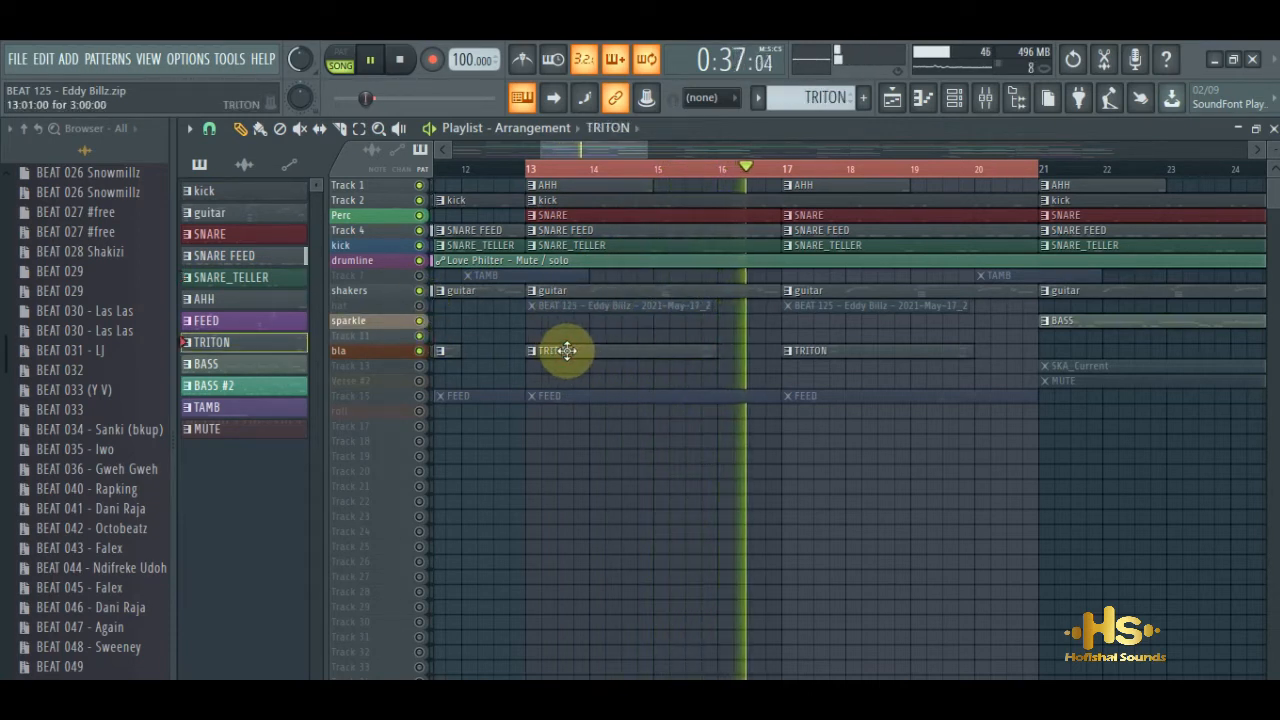
left_click(596, 357)
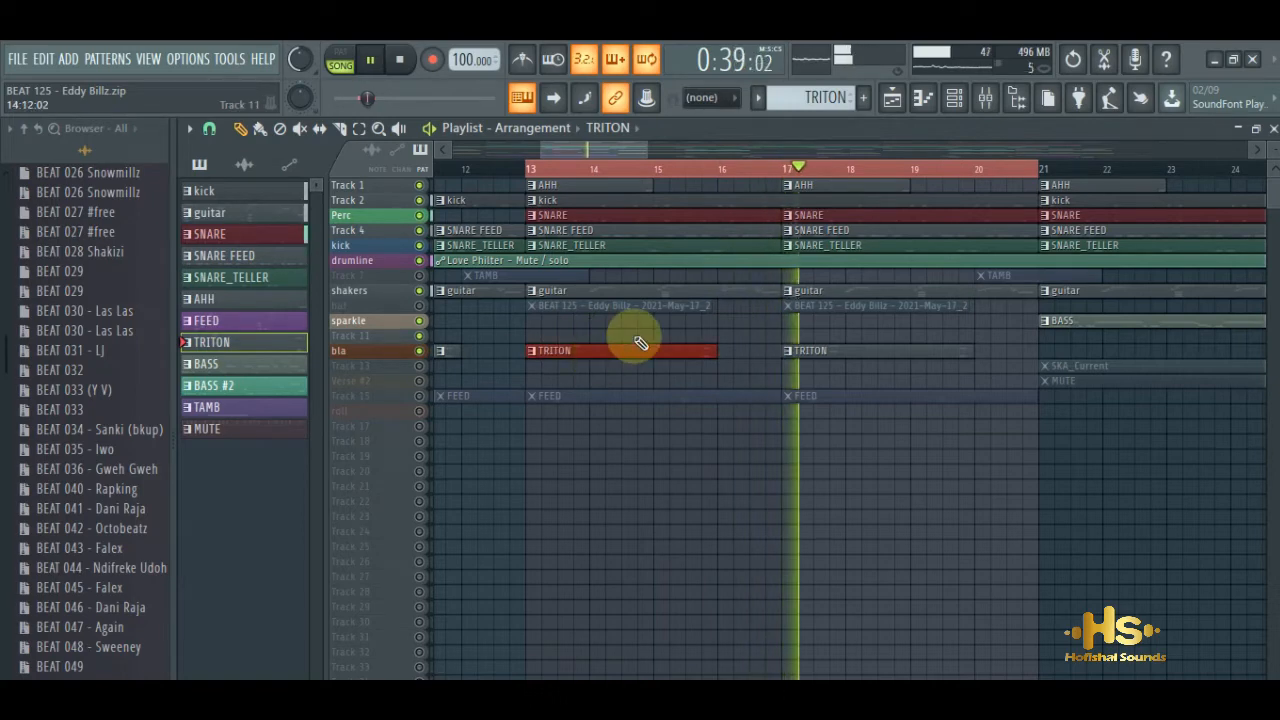
double_click(617, 351)
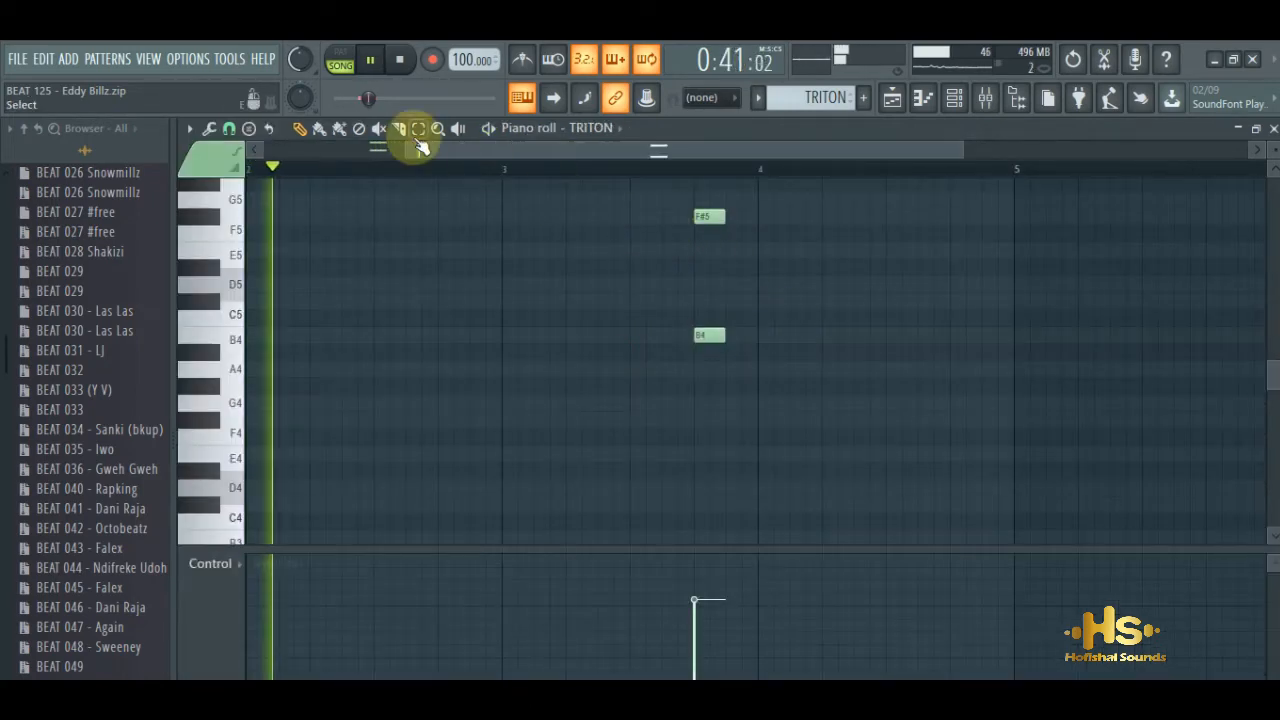
left_click_drag(409, 149, 264, 150)
left_click(358, 63)
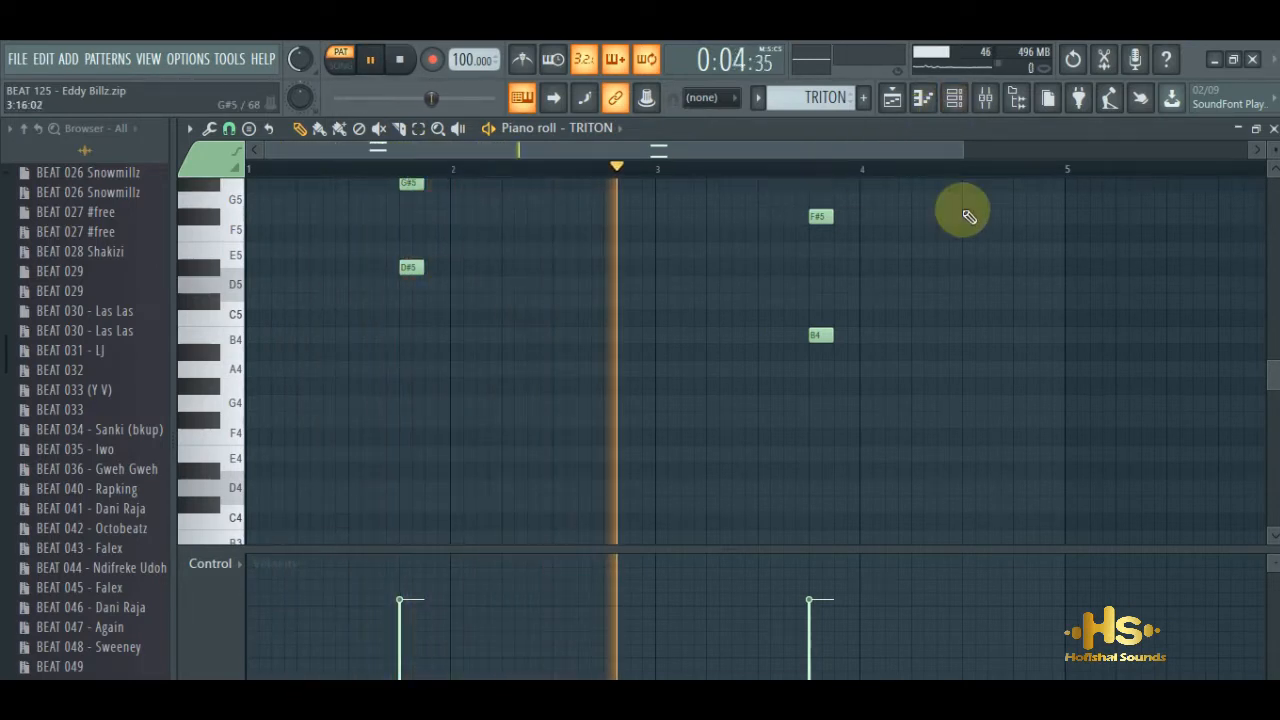
scroll(970, 214, "up", 3)
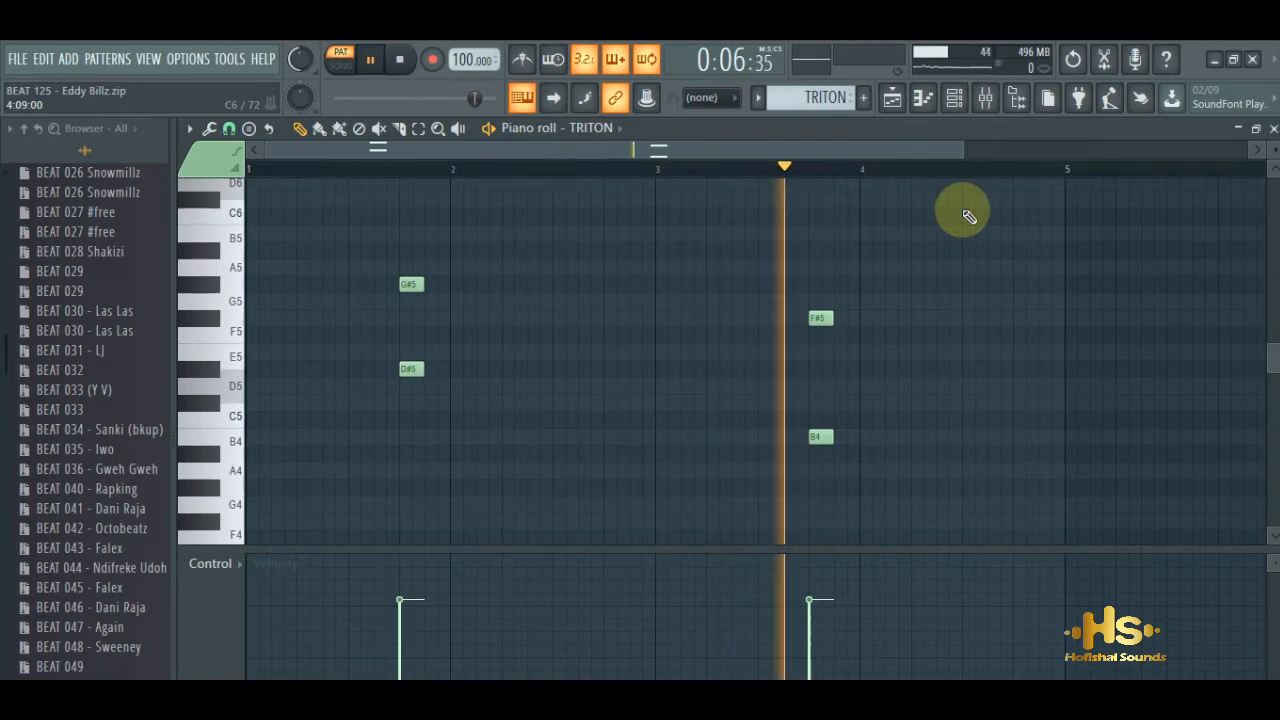
Step: Inspect the TRITON channel's Synth Mallet preset in its instrument window, then return to the playlist
left_click(895, 100)
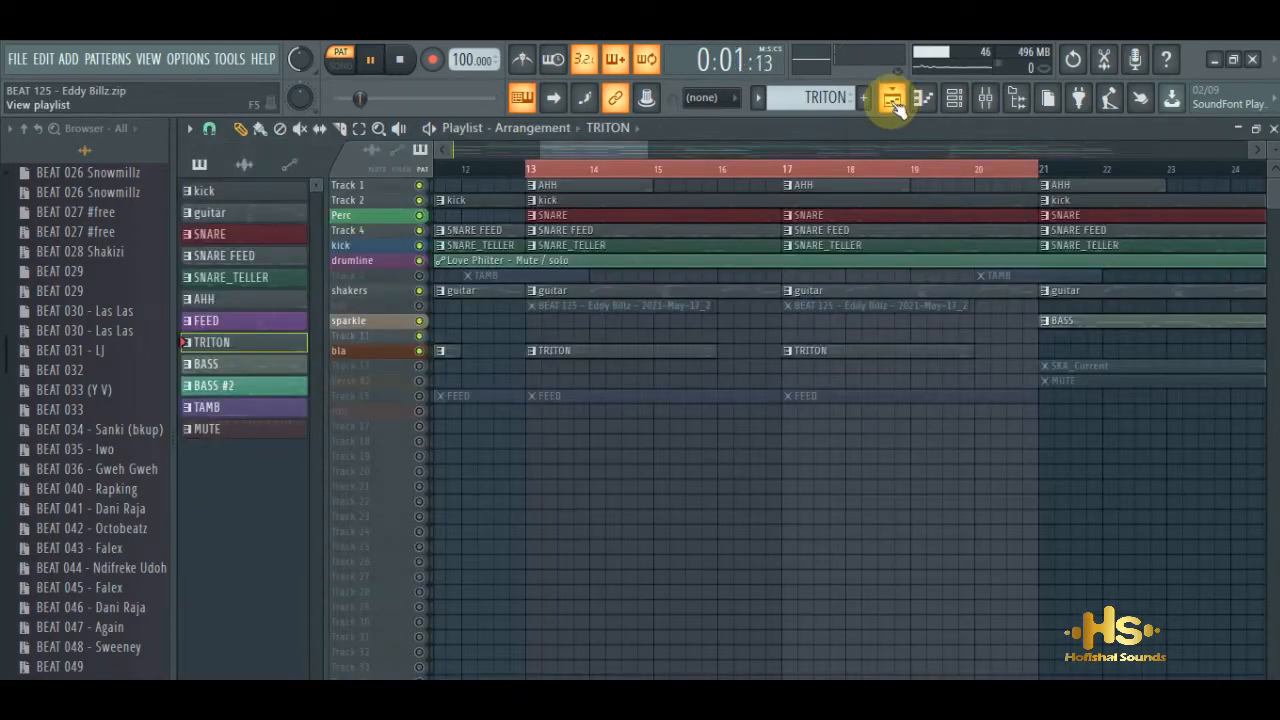
left_click(955, 97)
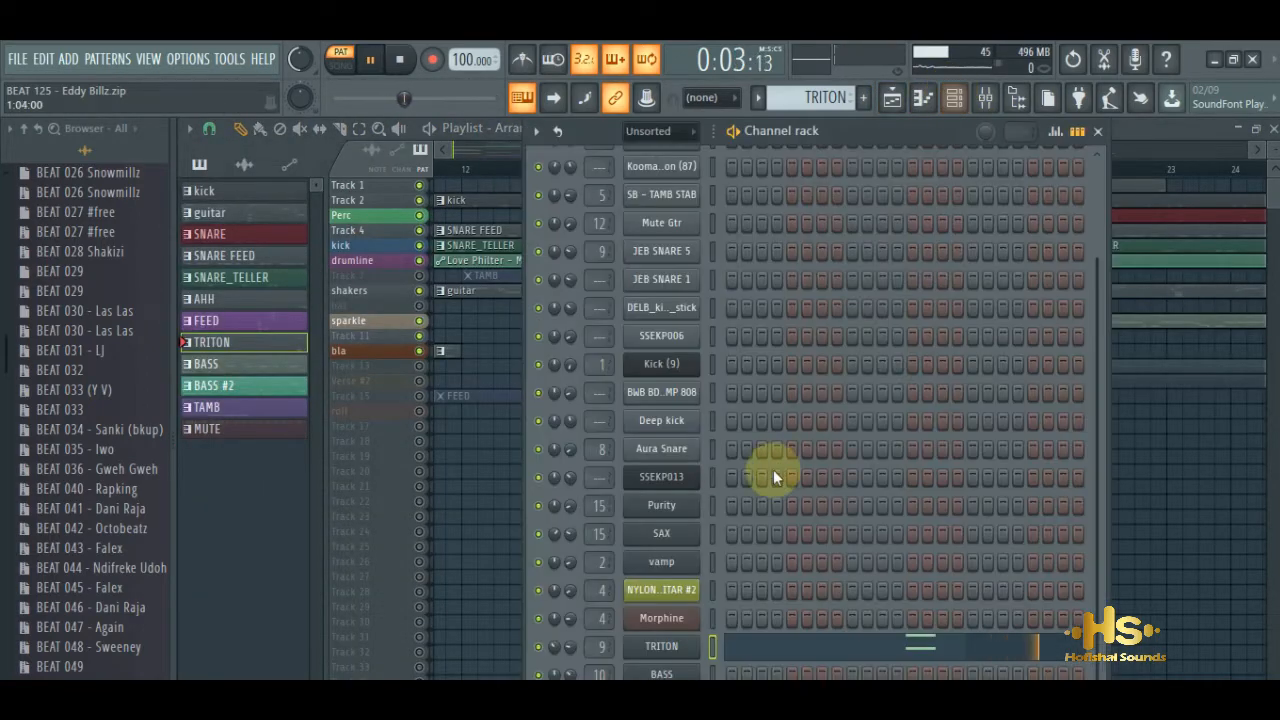
left_click(663, 647)
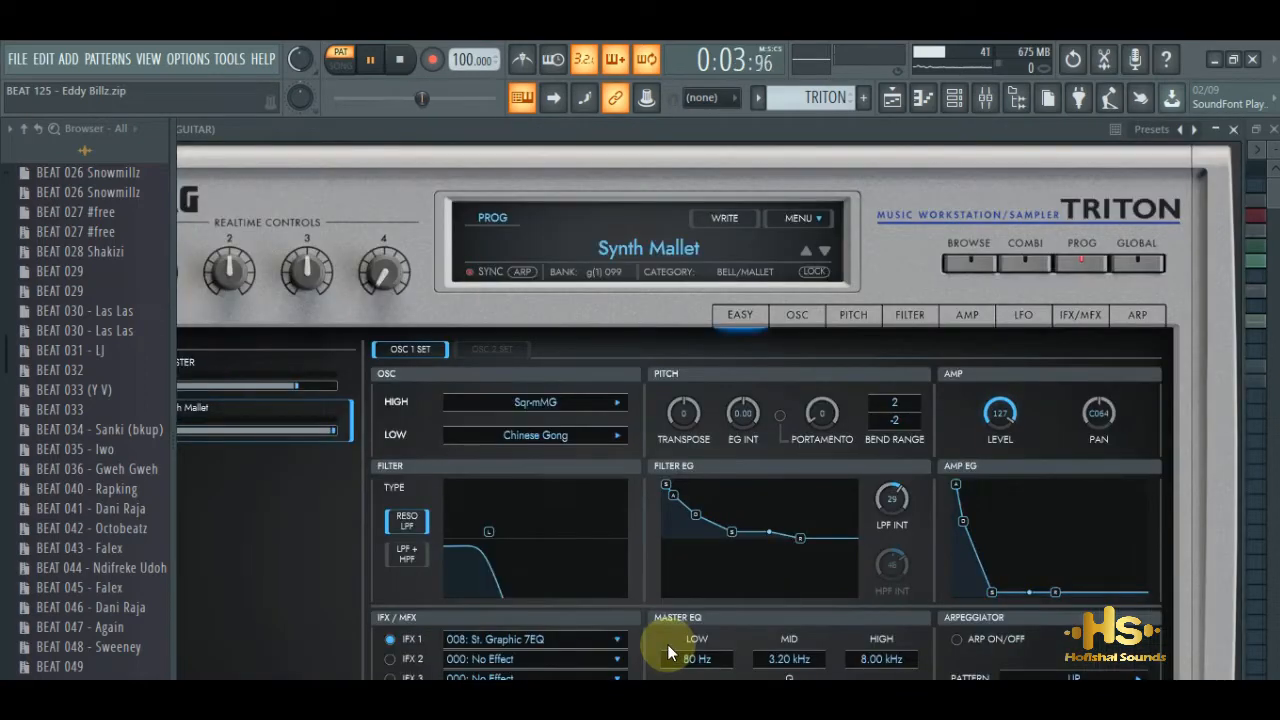
left_click_drag(567, 129, 454, 200)
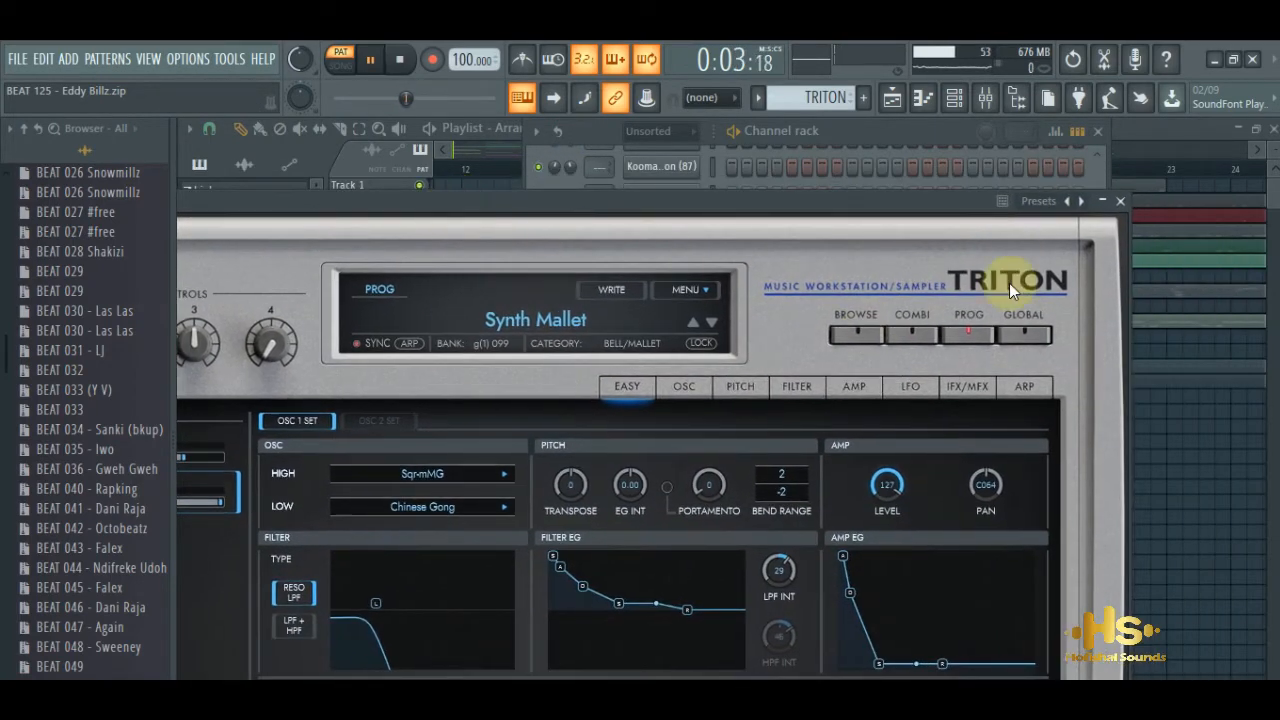
left_click(1121, 203)
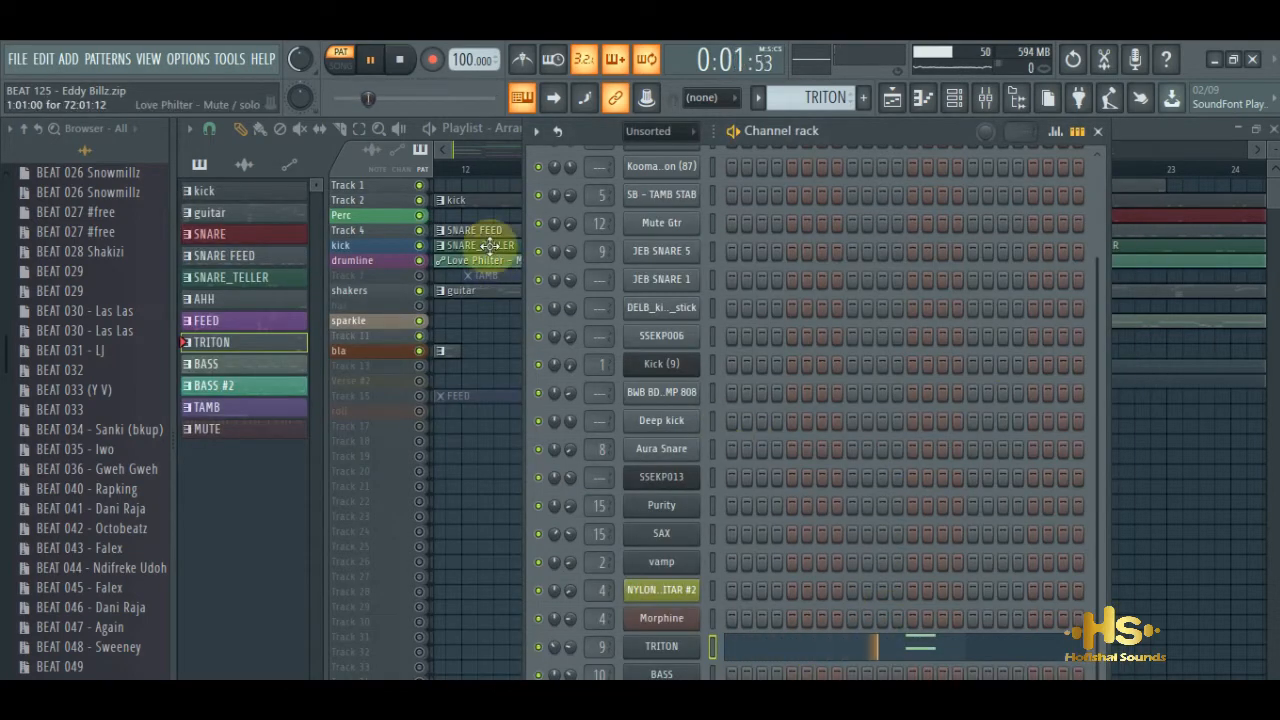
left_click(452, 150)
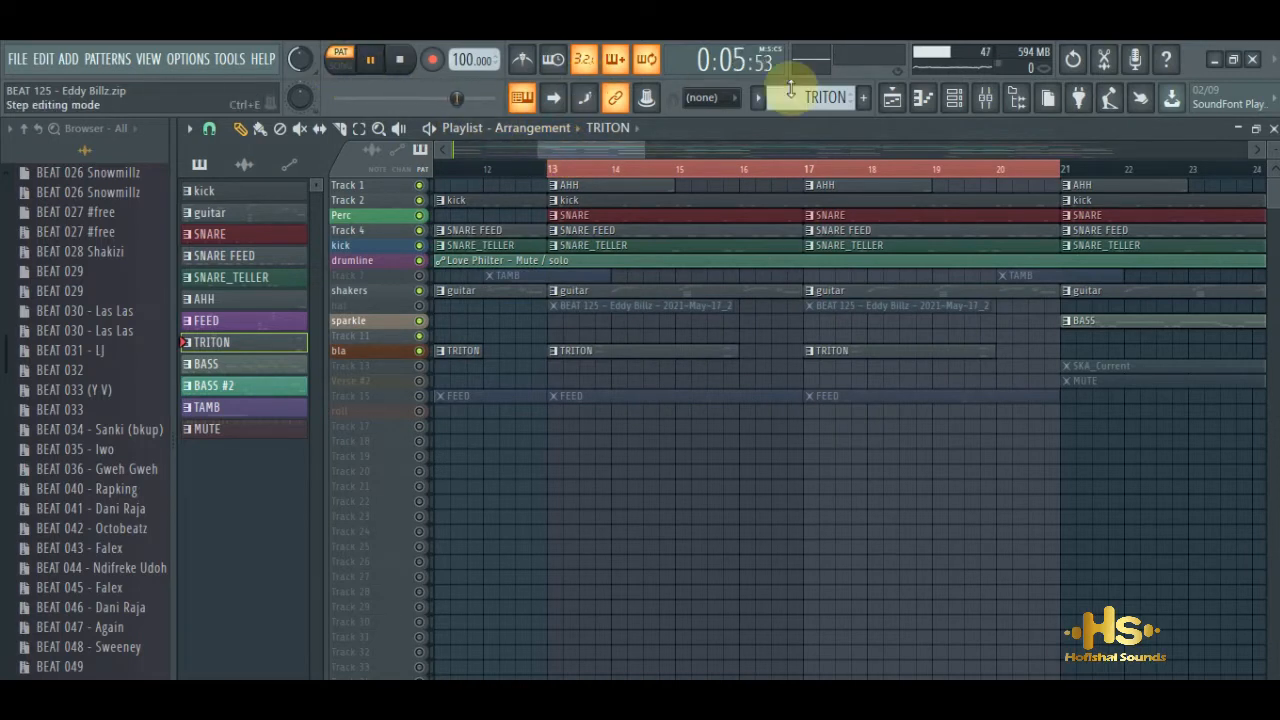
Step: Resume song playback and unmute Track 15 holding FEED, Track 13 holding SKA_Current and Verse #2 holding MUTE
left_click(341, 70)
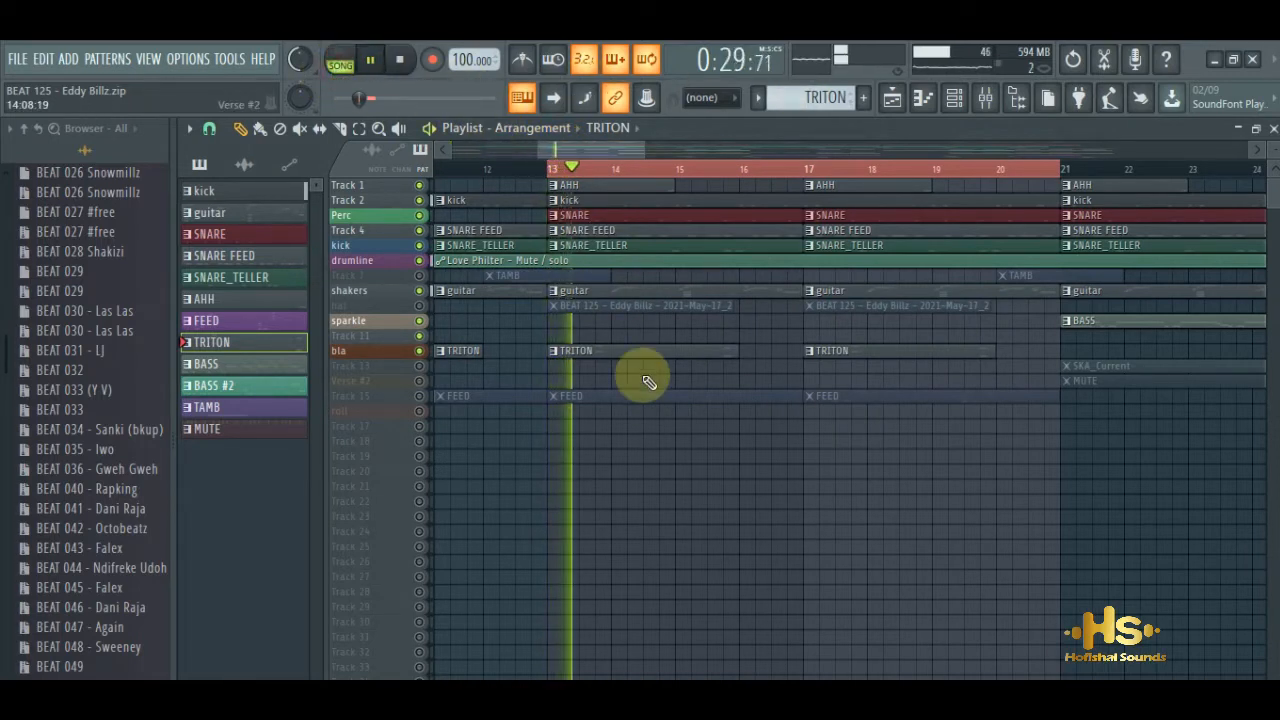
left_click(420, 397)
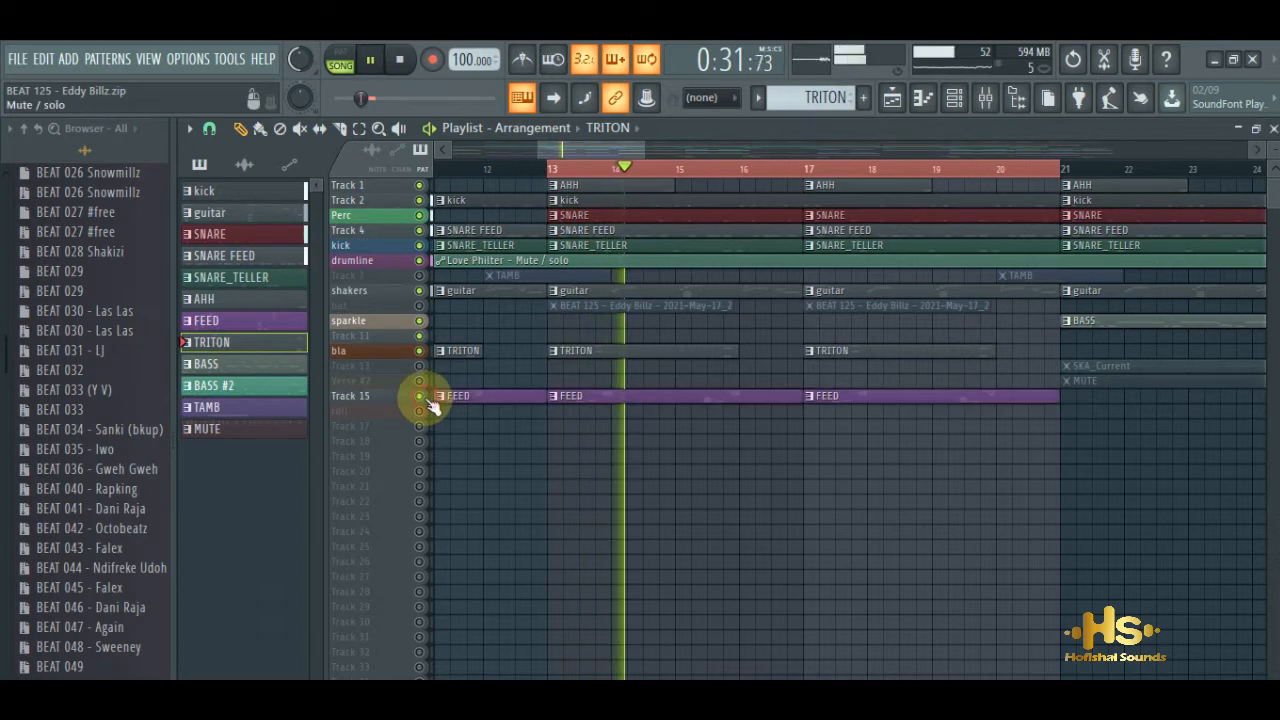
left_click(419, 381)
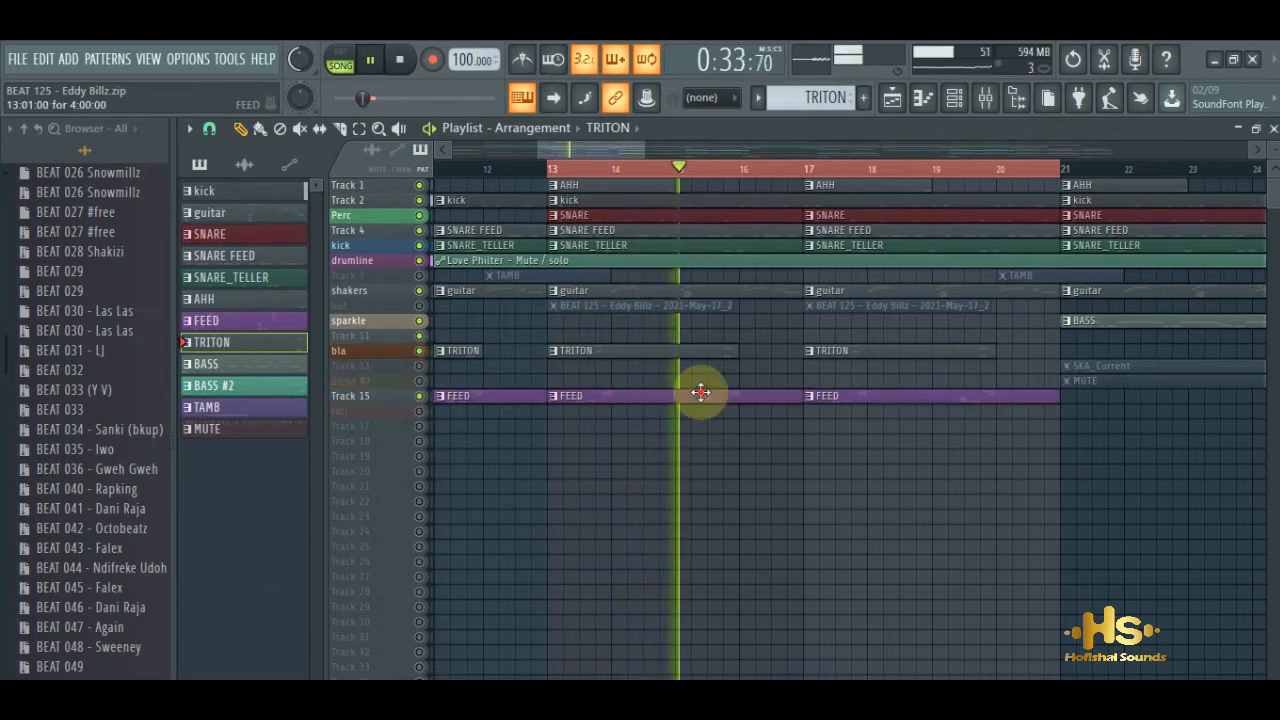
left_click(462, 398)
left_click(420, 365)
left_click(420, 381)
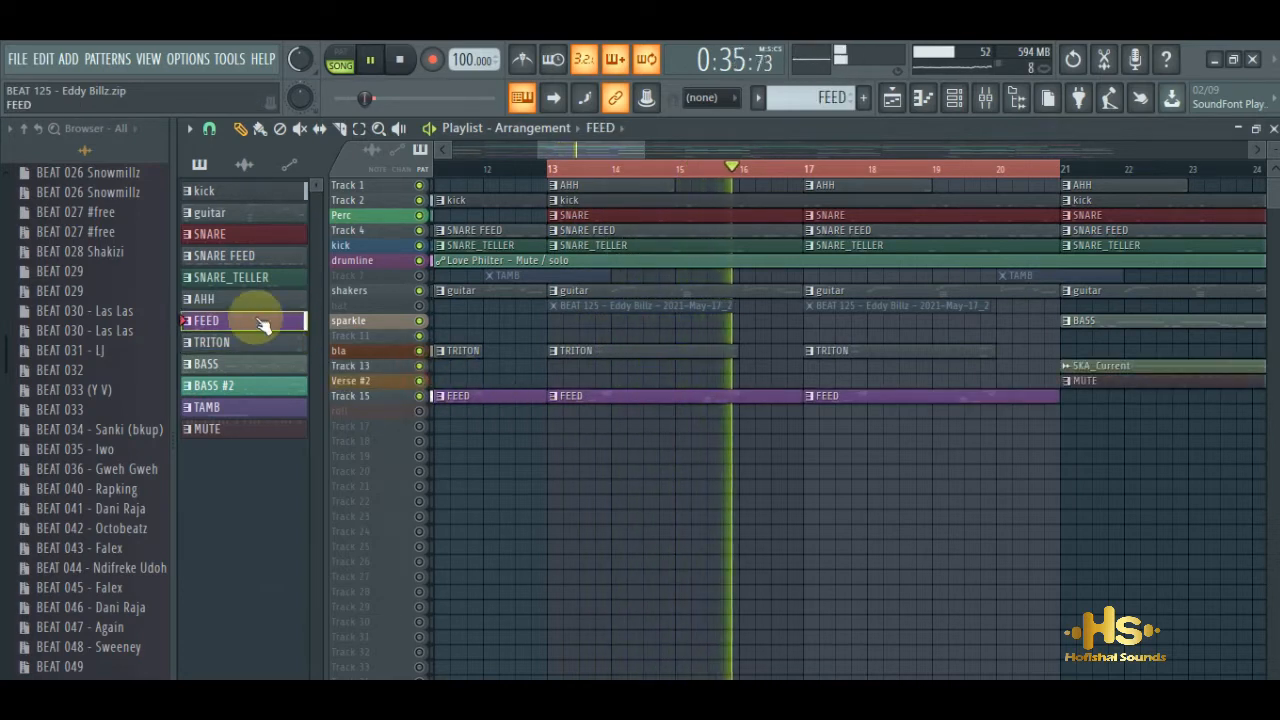
Step: Play the FEED pattern on its own and inspect the Bamboo 2 preset of its vamp channel in Purity
double_click(238, 322)
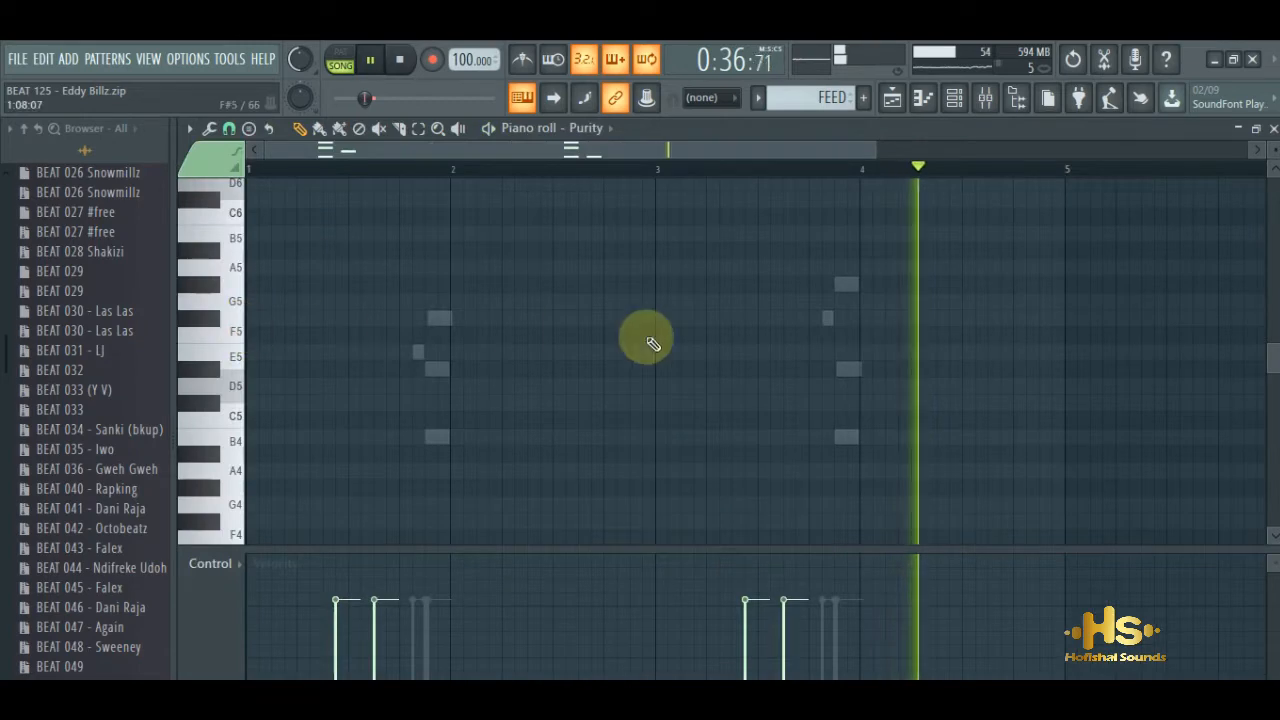
left_click(985, 97)
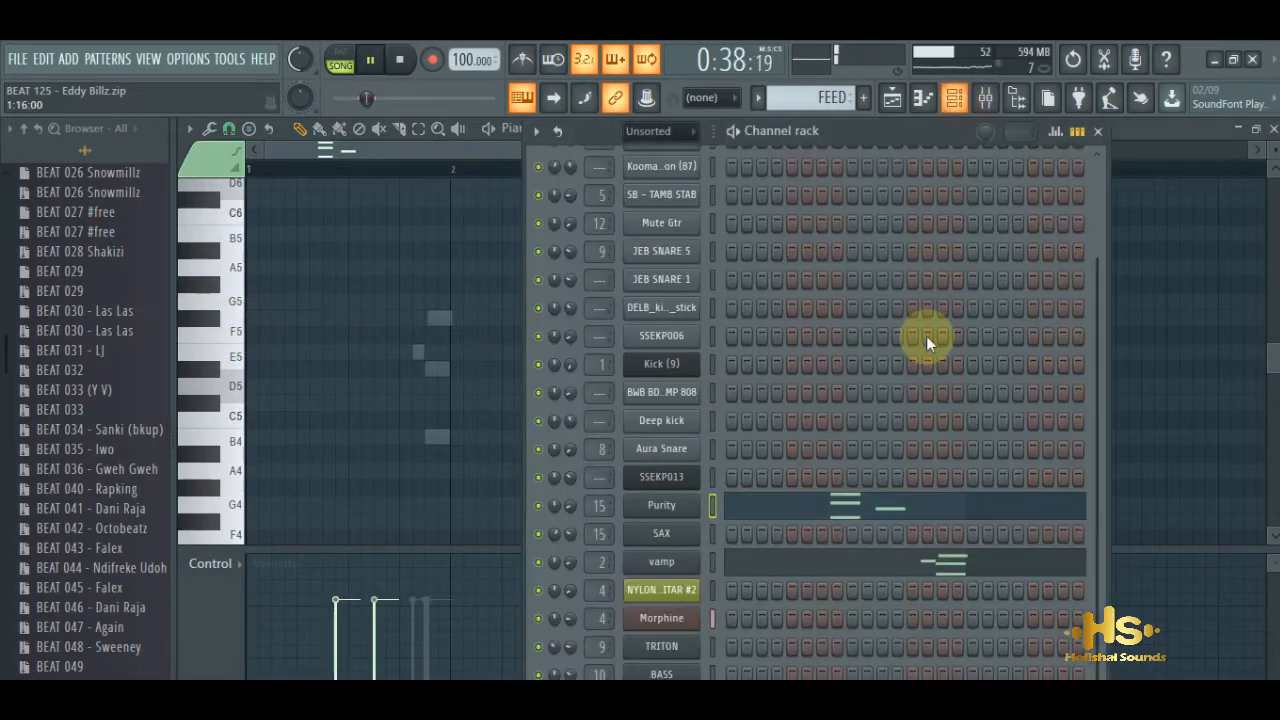
left_click(711, 564)
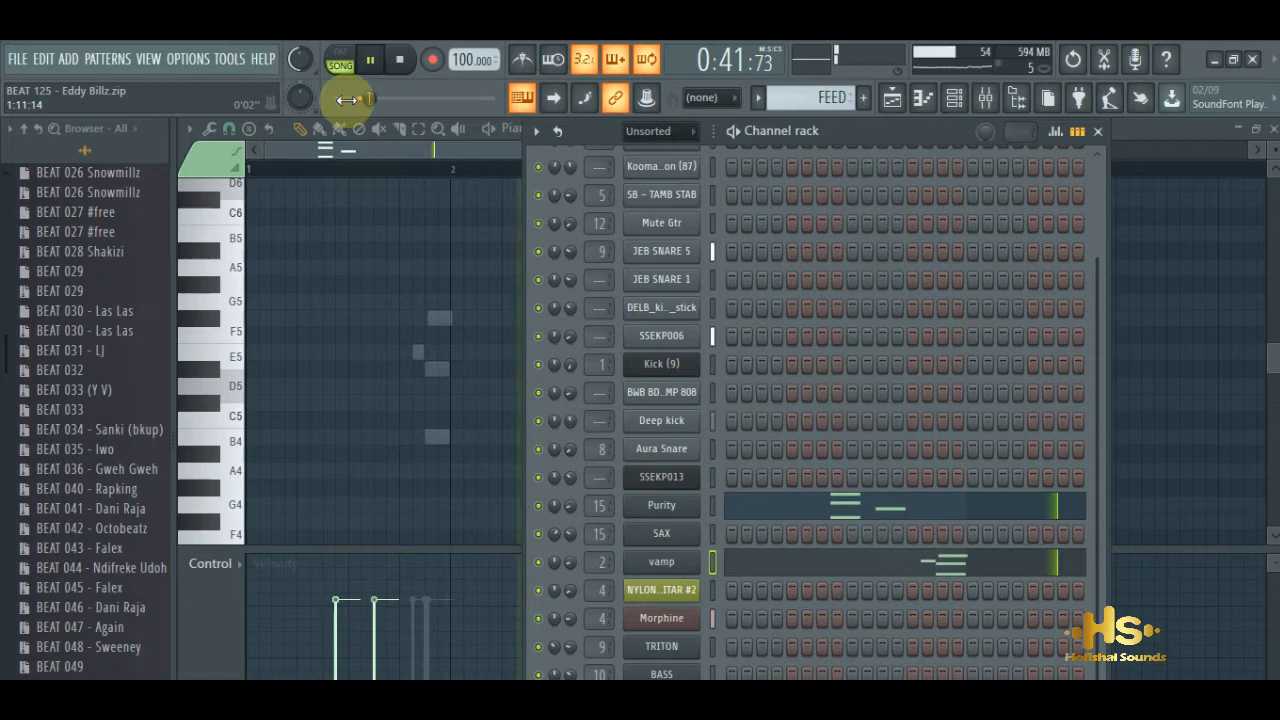
left_click(340, 62)
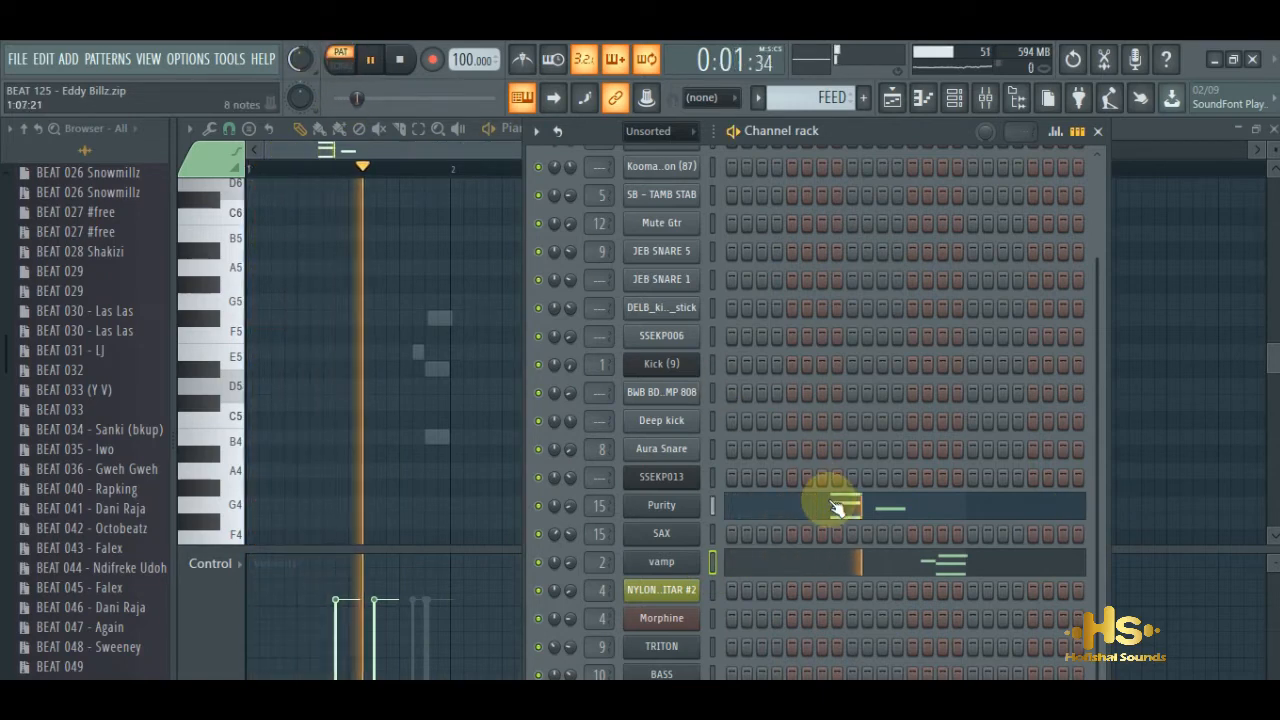
left_click(680, 563)
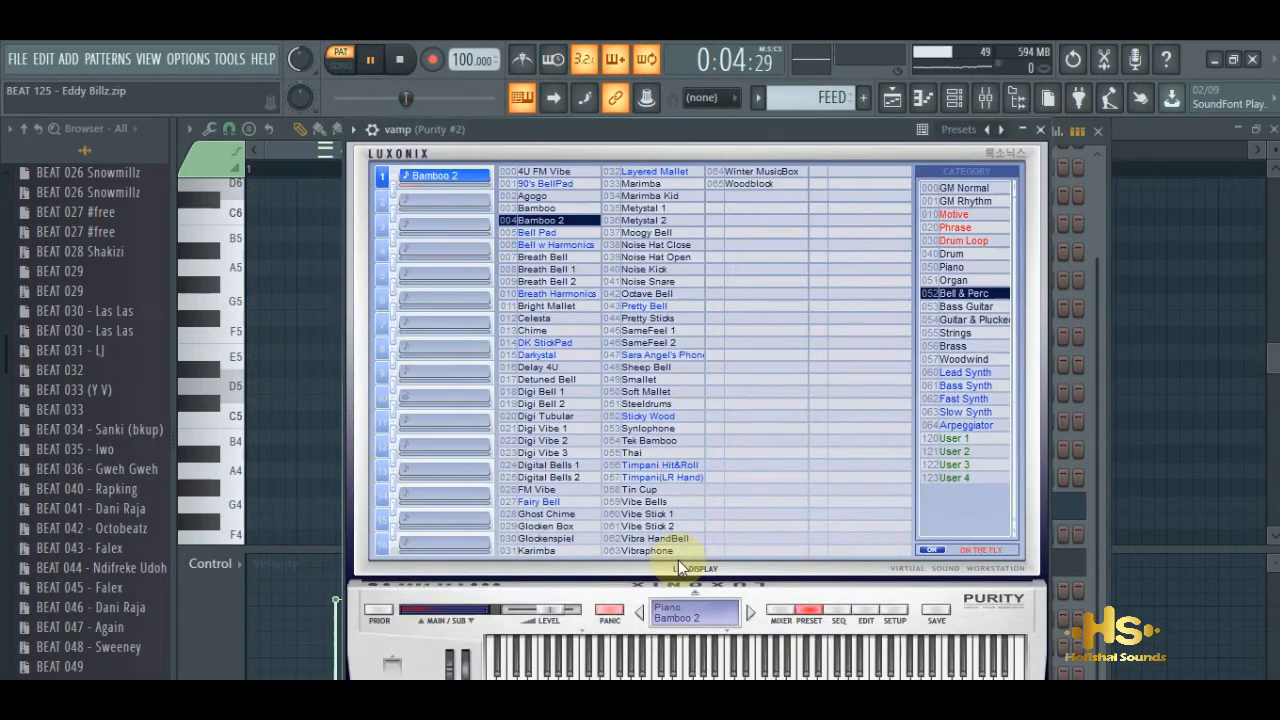
left_click(1041, 131)
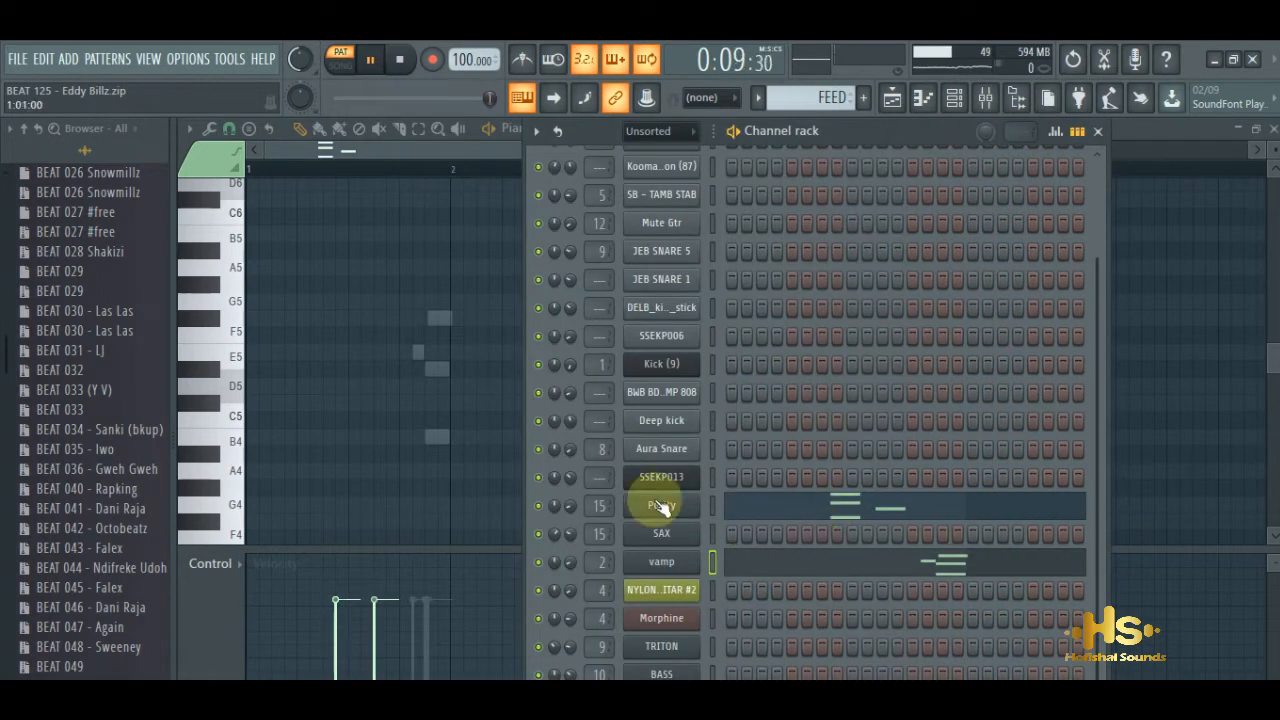
Step: Examine the vamp channel's notes of the FEED pattern in the piano roll and return to the playlist
left_click(930, 566)
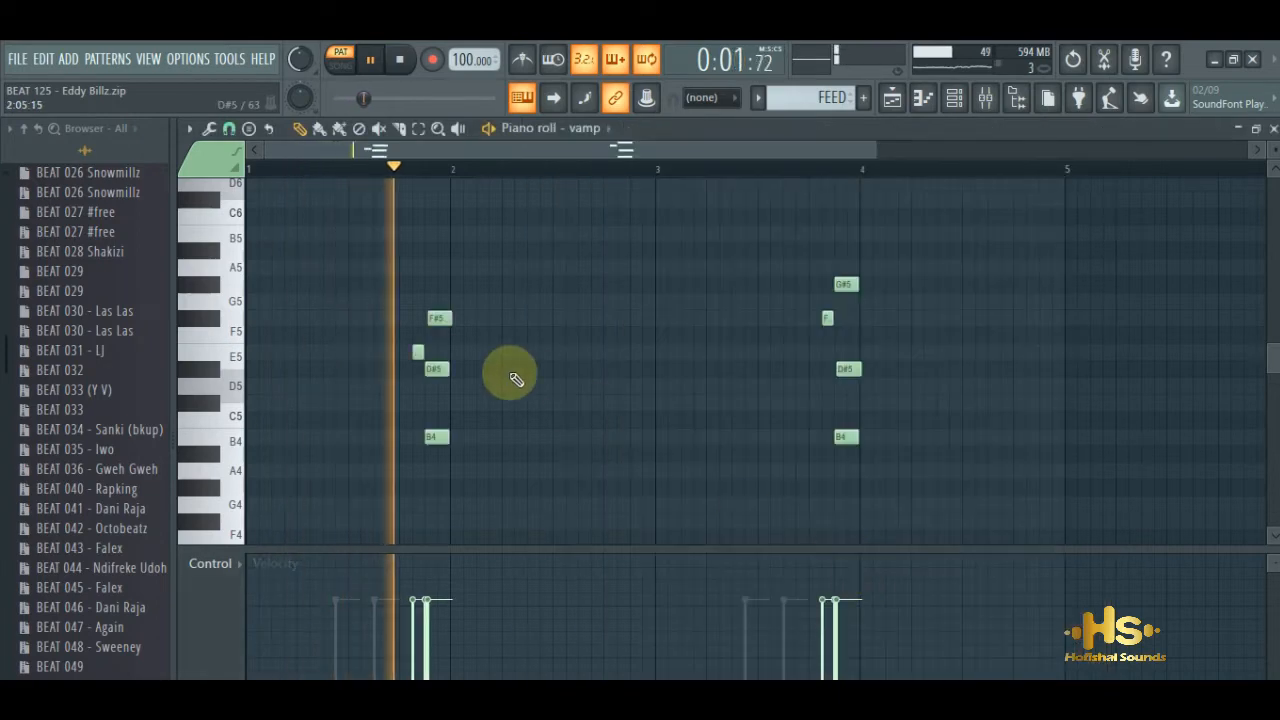
scroll(516, 379, "up", 3)
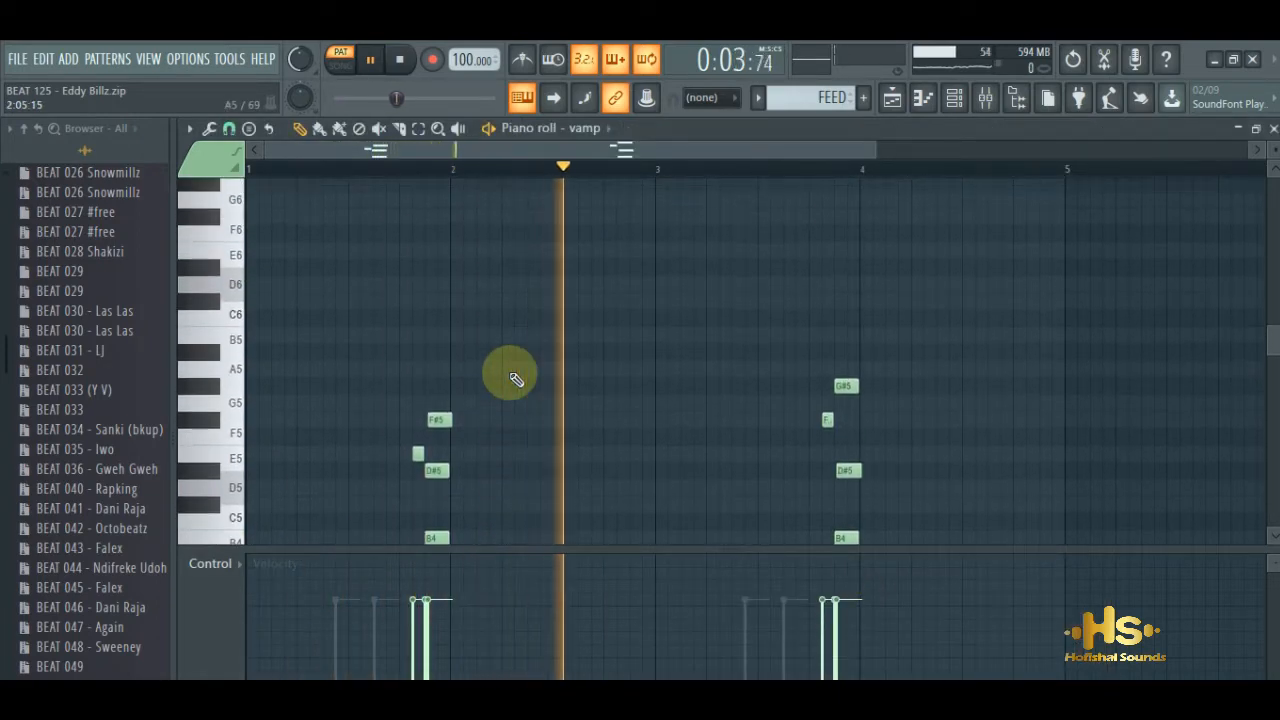
left_click(895, 97)
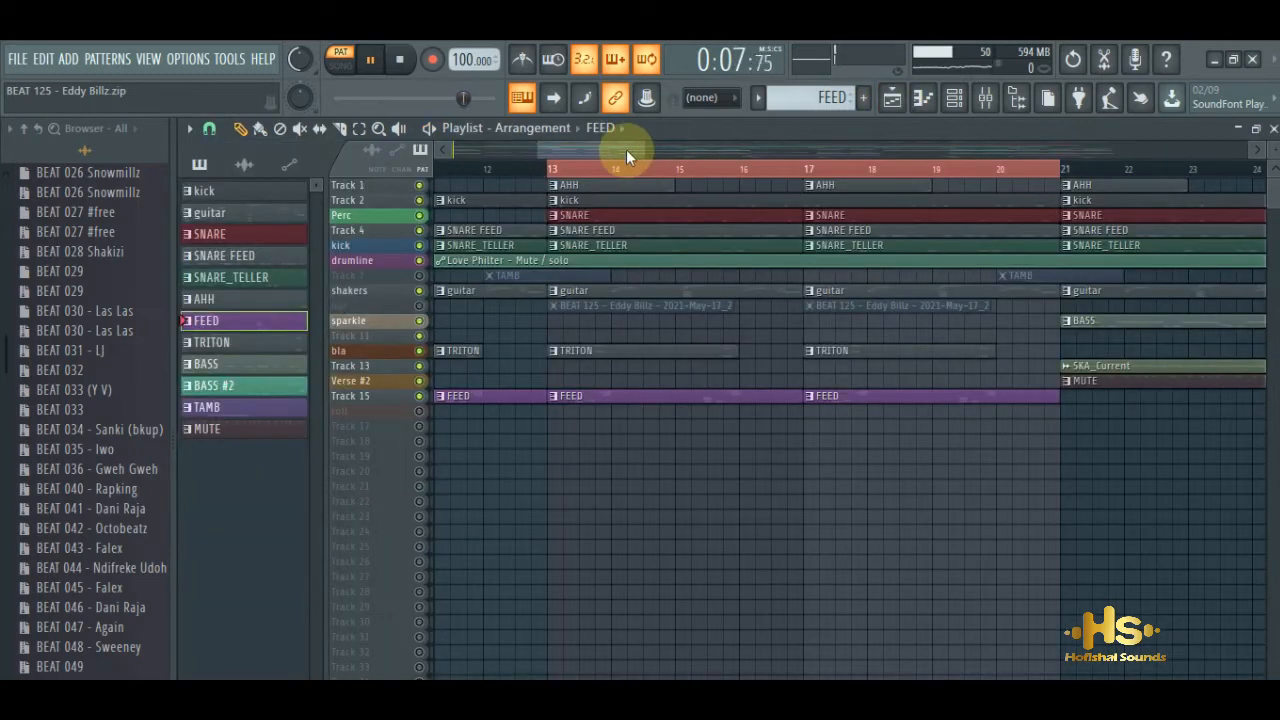
Step: Resume song playback with Track 7's TAMB clips unmuted and open the SB - TAMB STAB channel's settings
left_click_drag(641, 150, 588, 150)
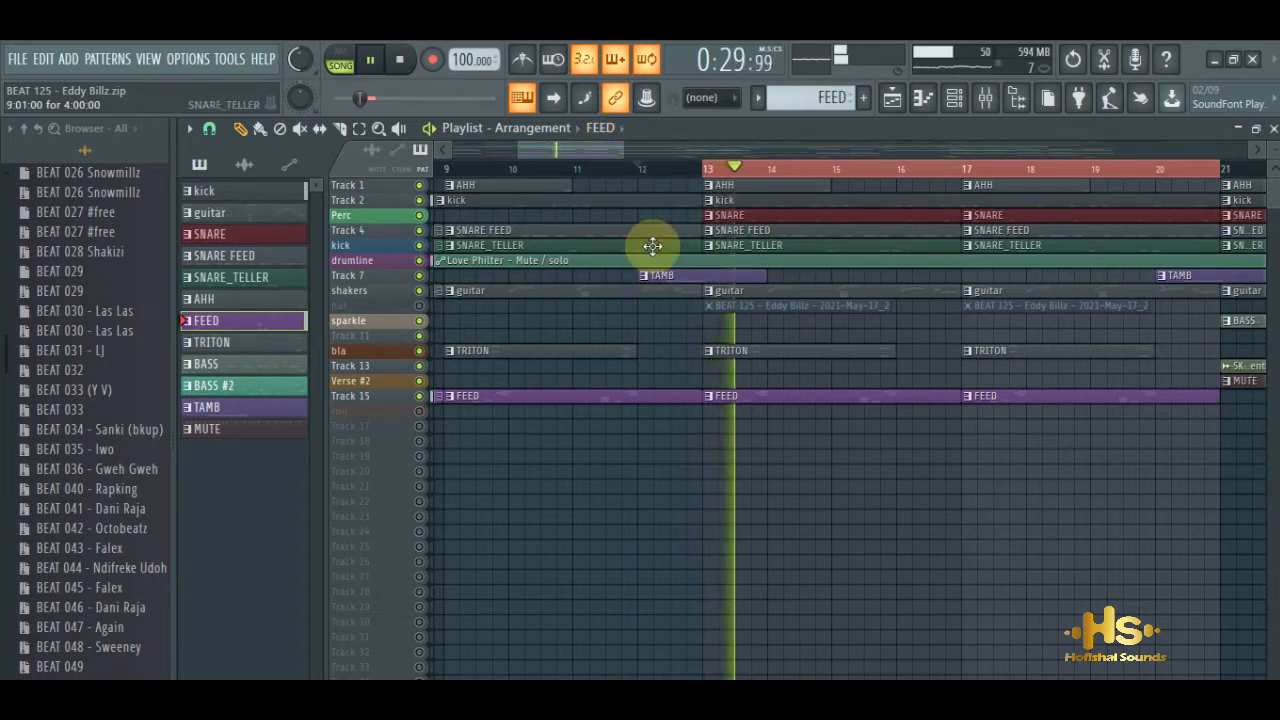
left_click(672, 273)
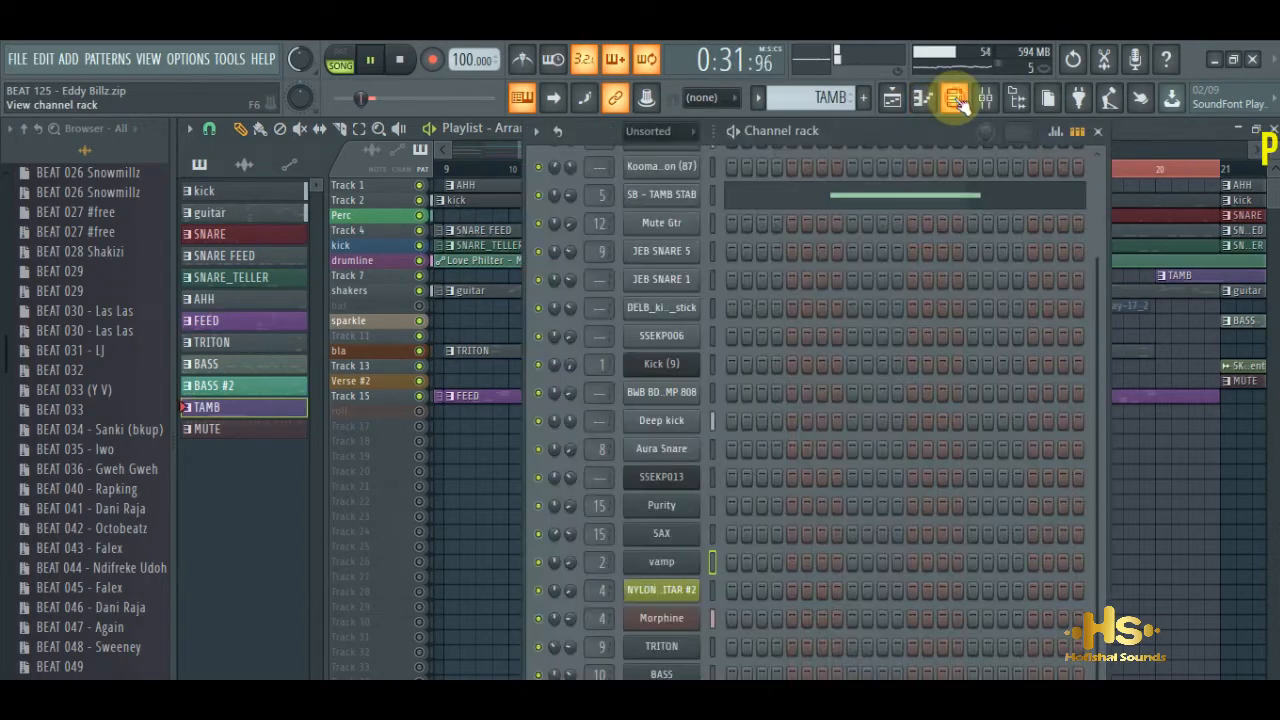
left_click(954, 97)
left_click(680, 194)
Step: Review the effects on the QRIML mixer track and the SB - TAMB STAB sample's waveform, then return to the playlist
left_click(985, 97)
left_click(985, 98)
left_click(985, 98)
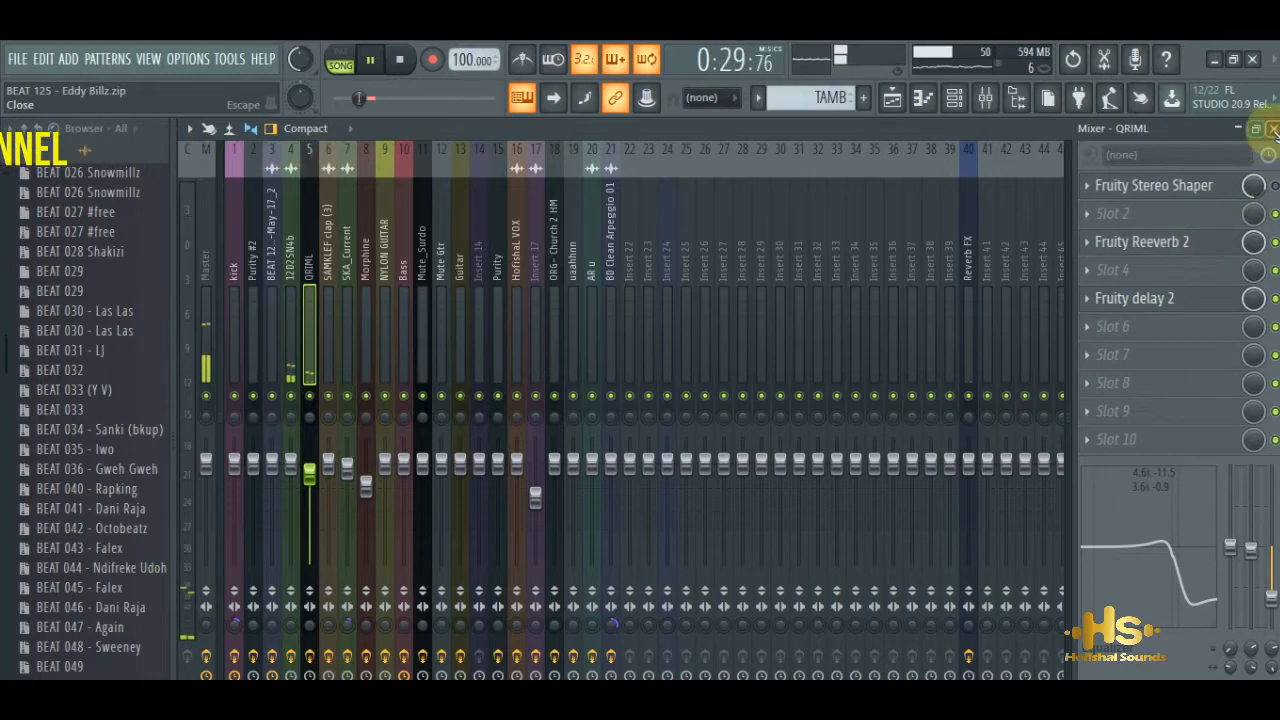
left_click(1272, 129)
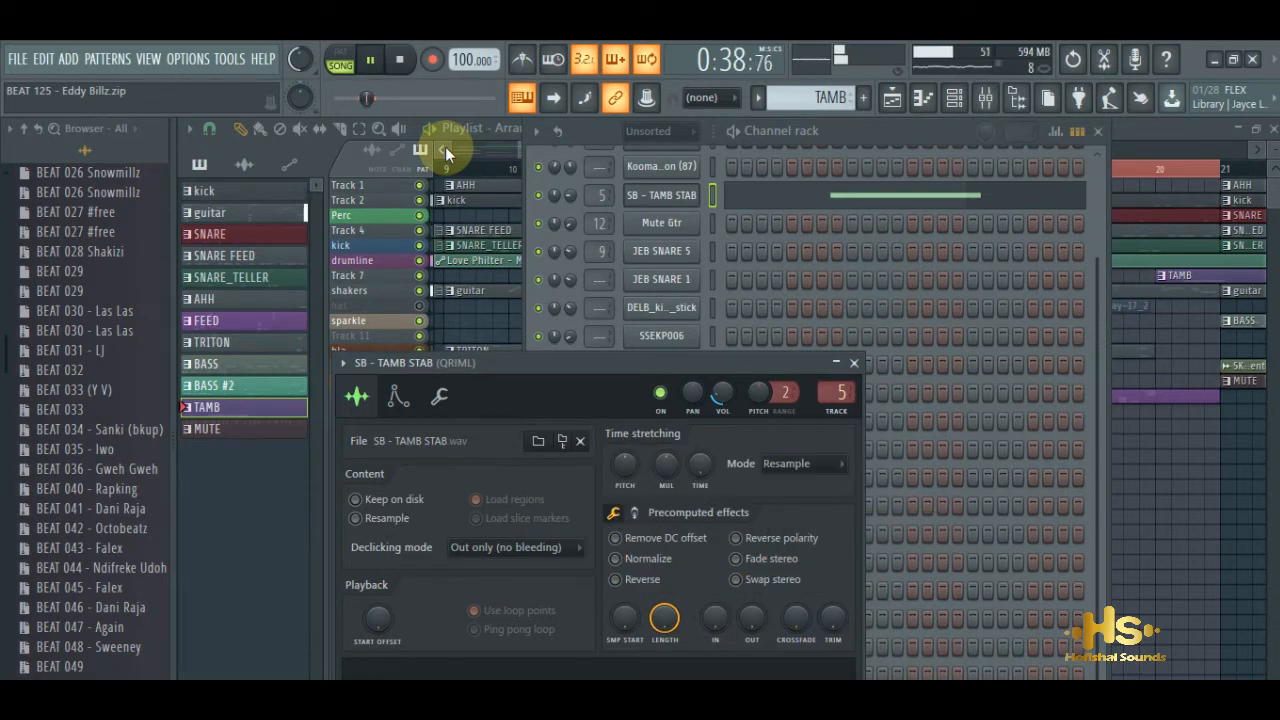
left_click_drag(628, 367, 754, 215)
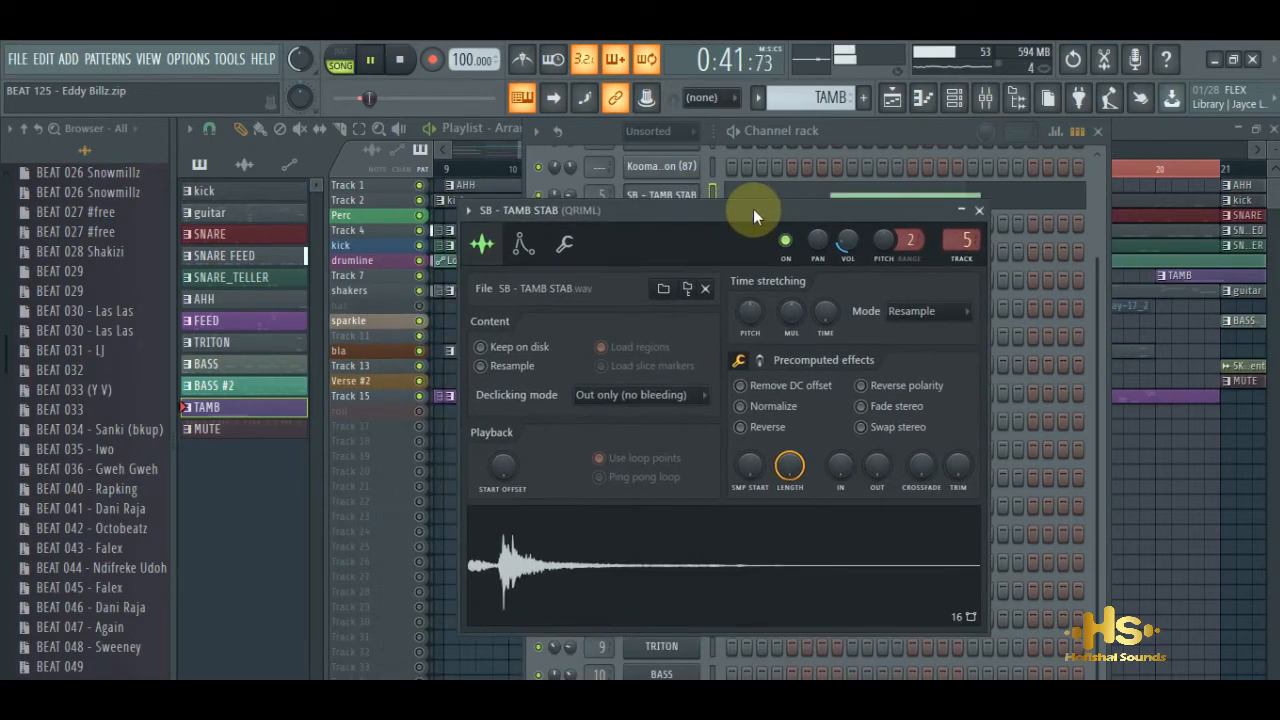
left_click(437, 151)
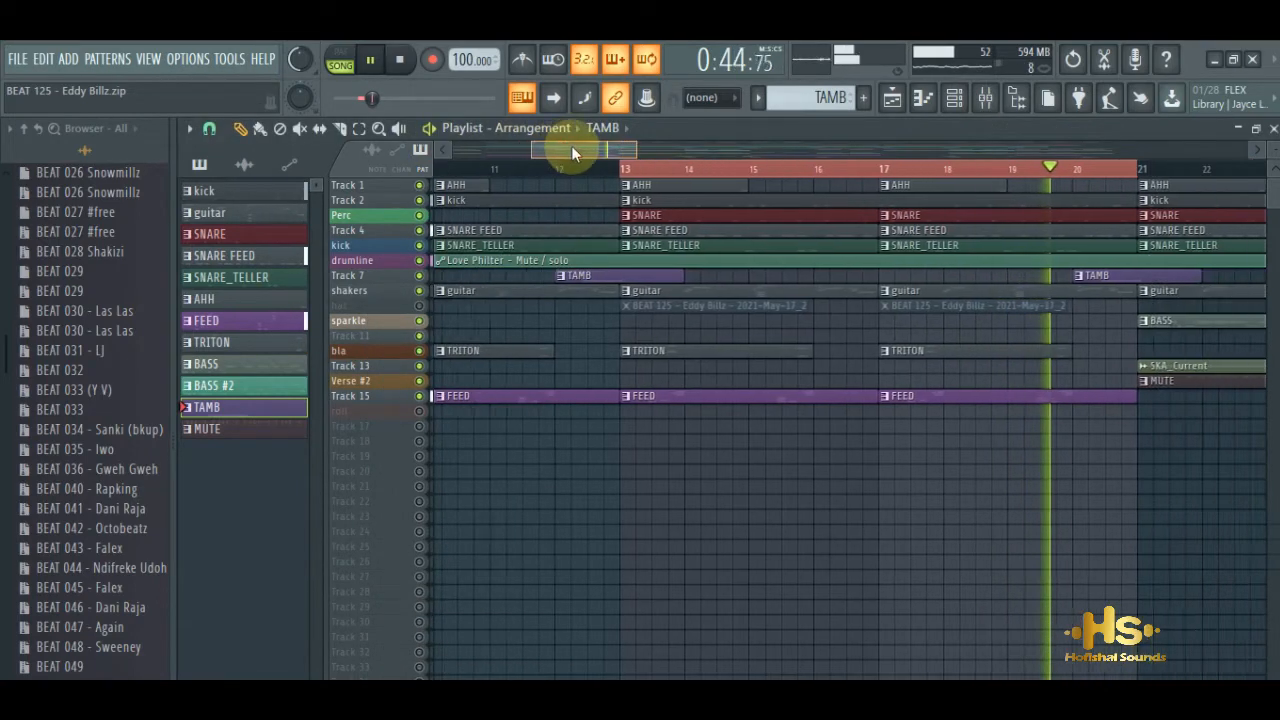
Step: Unmute the hat track, replay the section from bar 13 and select the track's first audio clip
left_click_drag(571, 145, 582, 143)
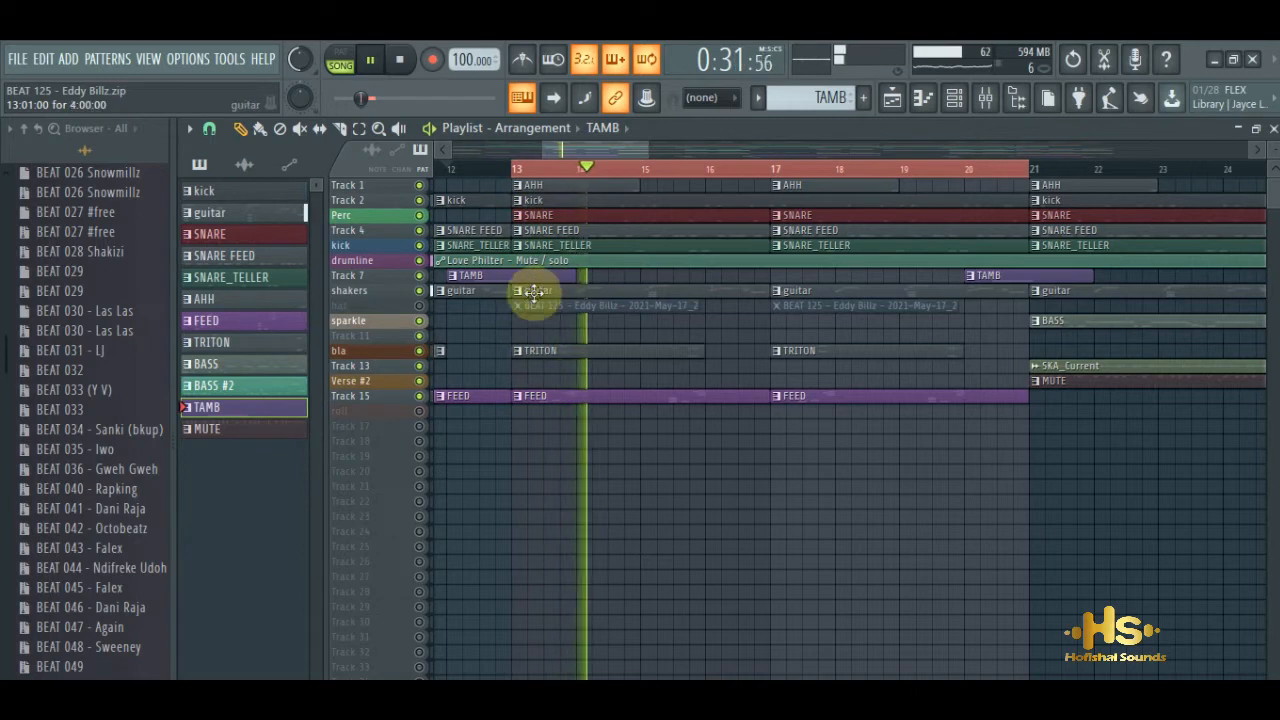
left_click(419, 305)
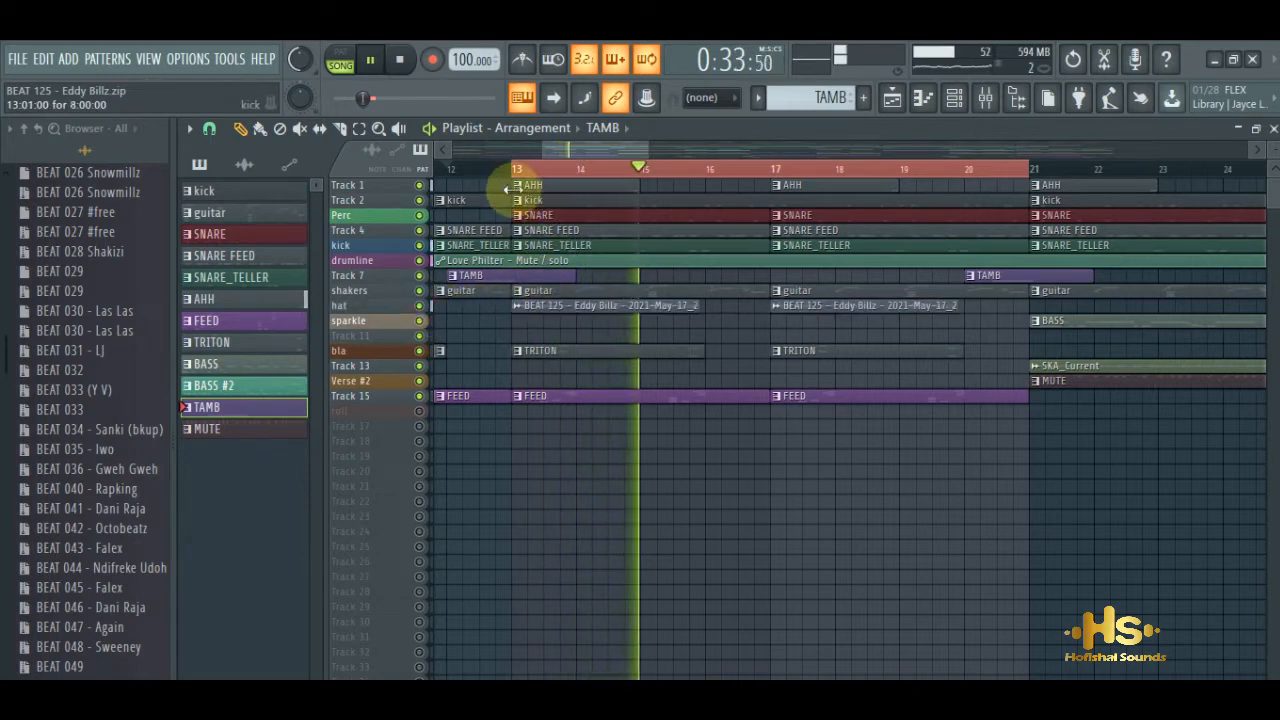
left_click(524, 170)
left_click(515, 170)
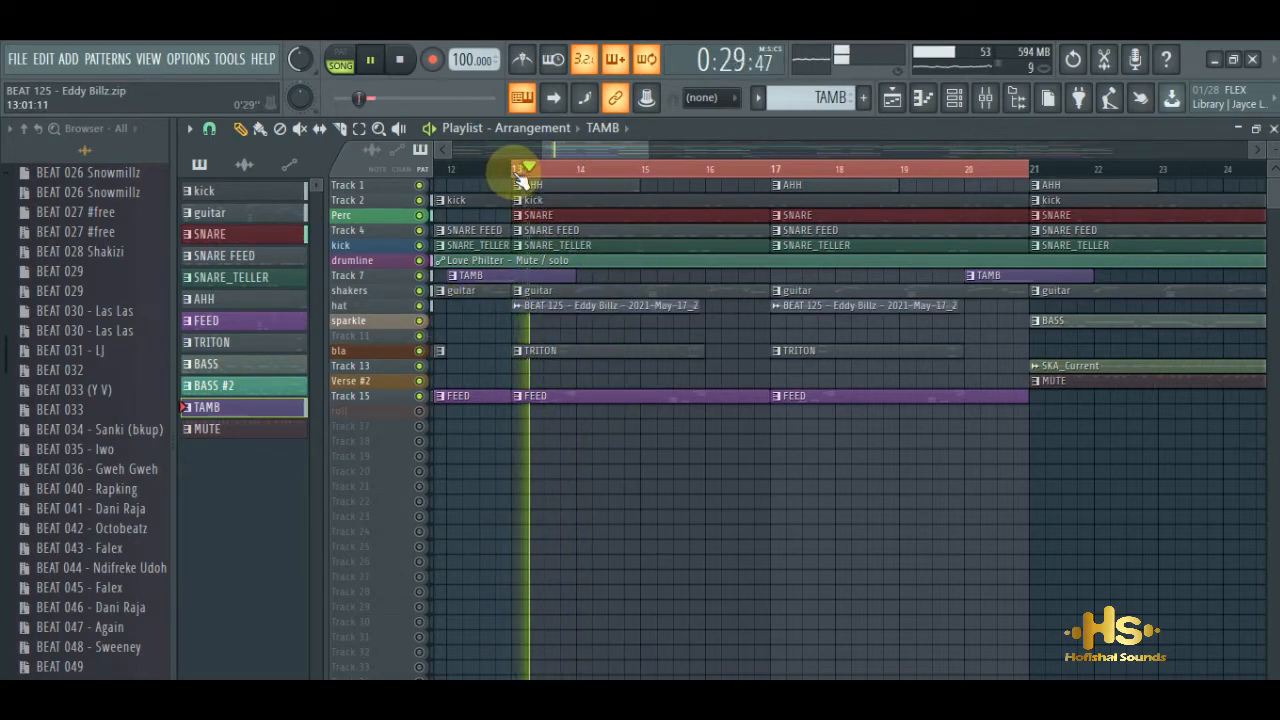
left_click(570, 307)
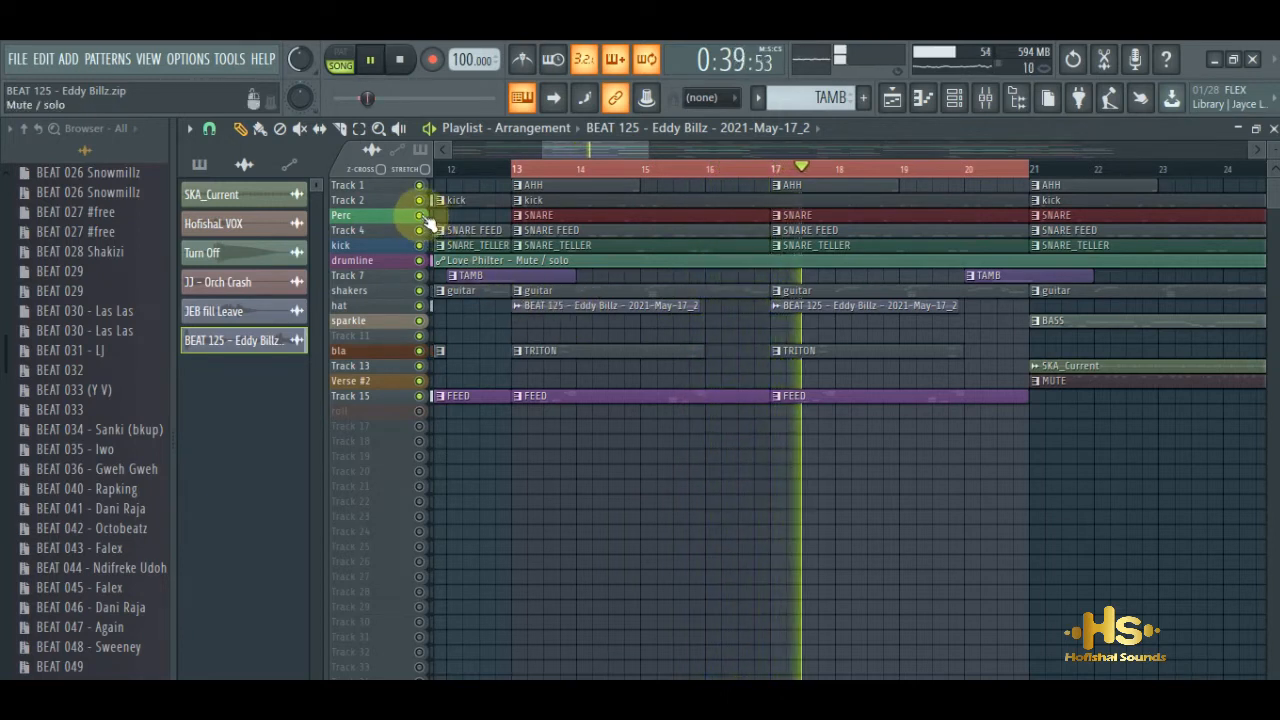
Step: Isolate the hat audio by muting Tracks 1, 2, 4, 7 and 15, Perc, kick, shakers, sparkle, bla and Verse #2
left_click(420, 186)
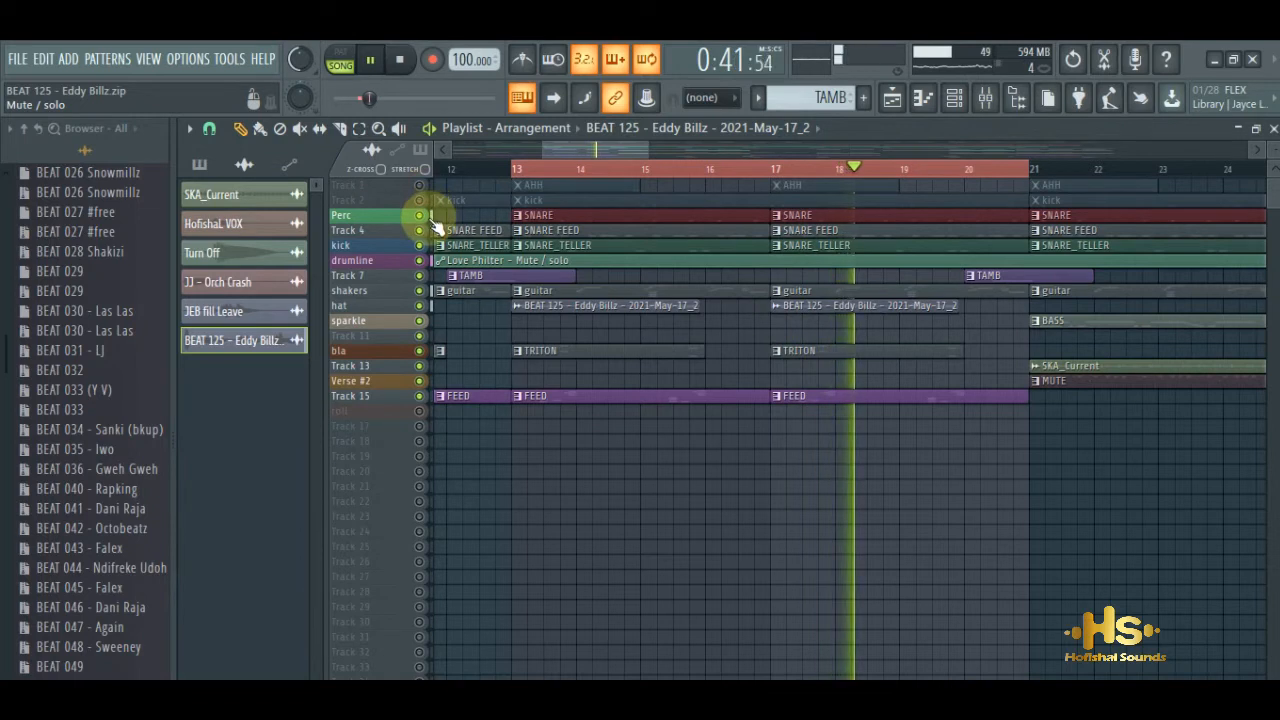
left_click(420, 215)
left_click(420, 230)
left_click(420, 246)
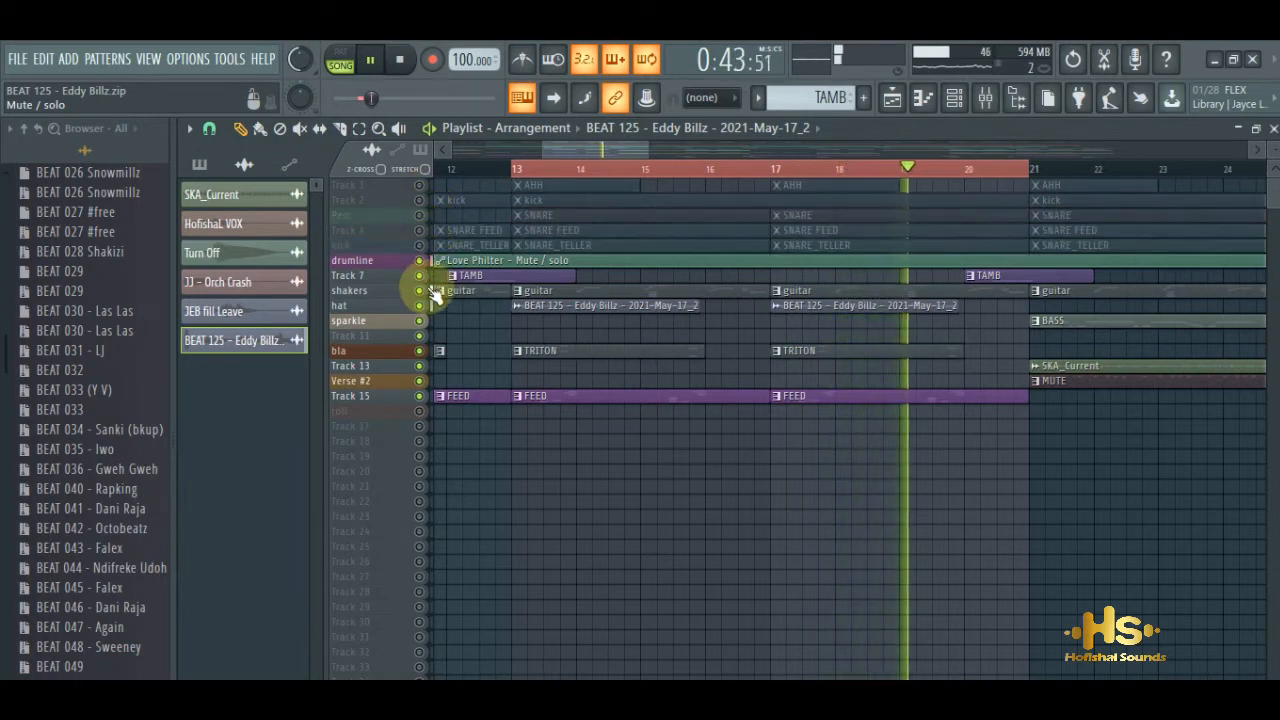
left_click(421, 276)
left_click(421, 291)
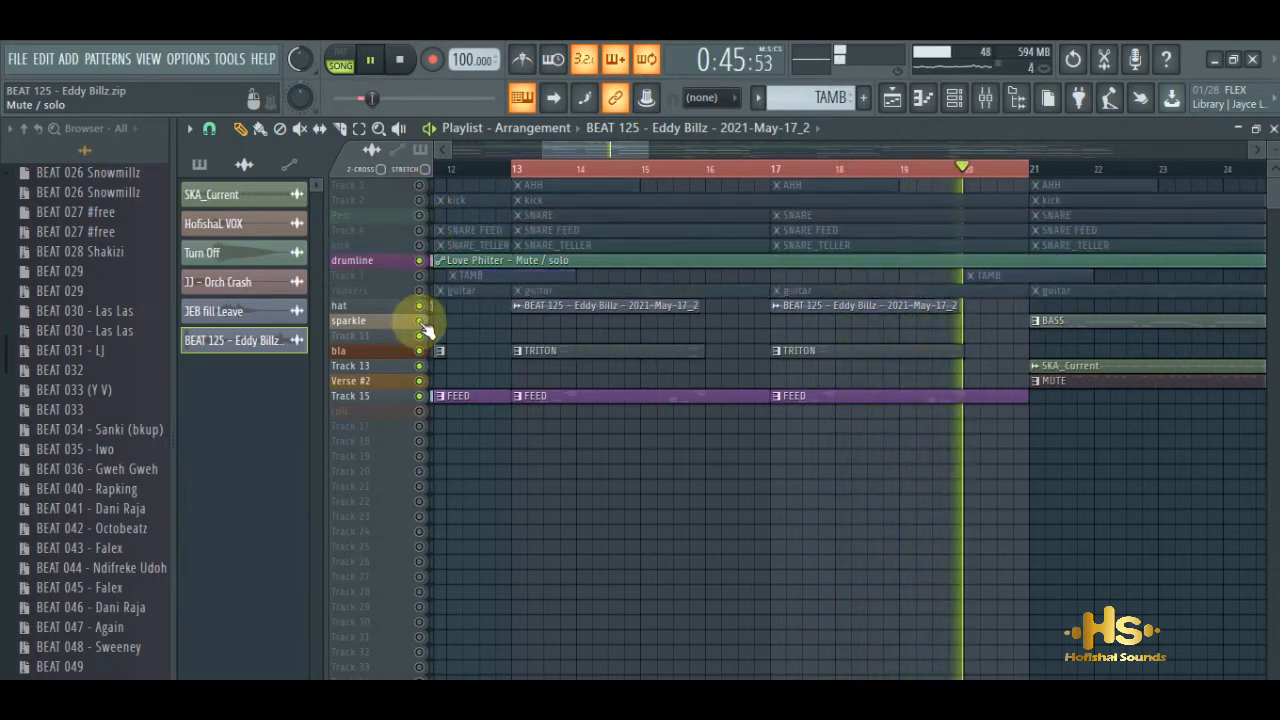
left_click(420, 321)
left_click(420, 351)
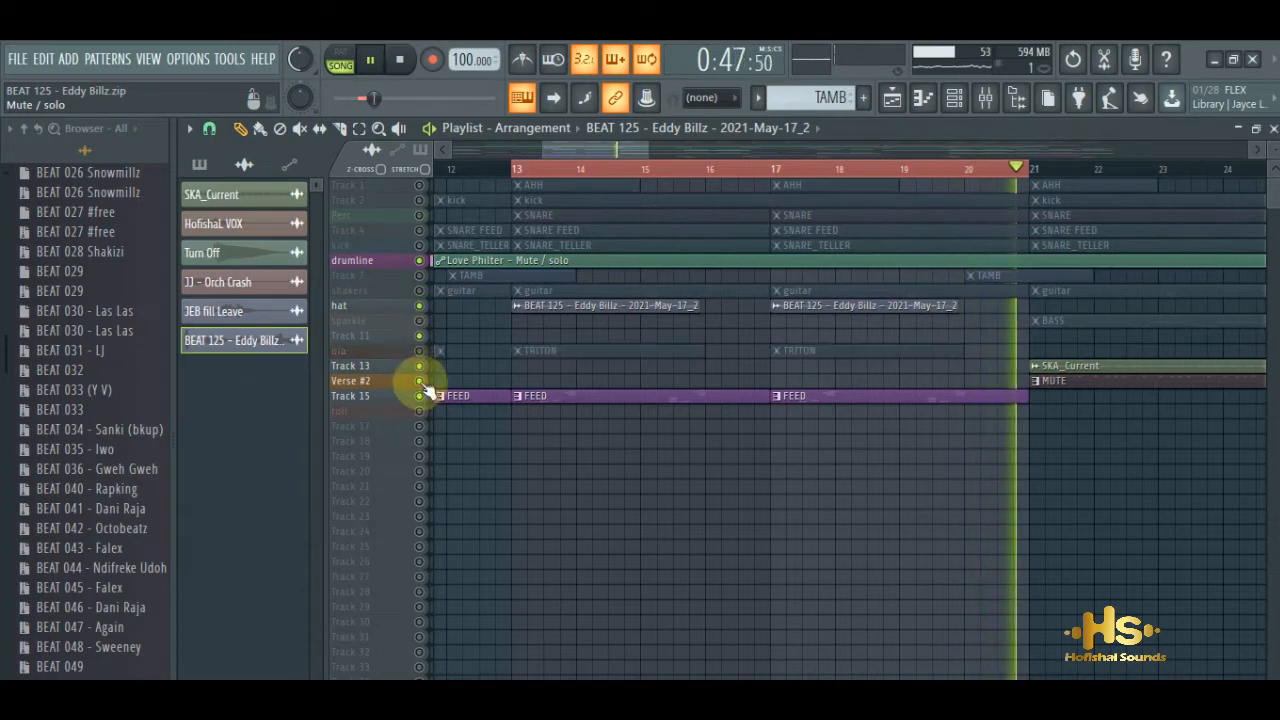
left_click(420, 381)
left_click(420, 396)
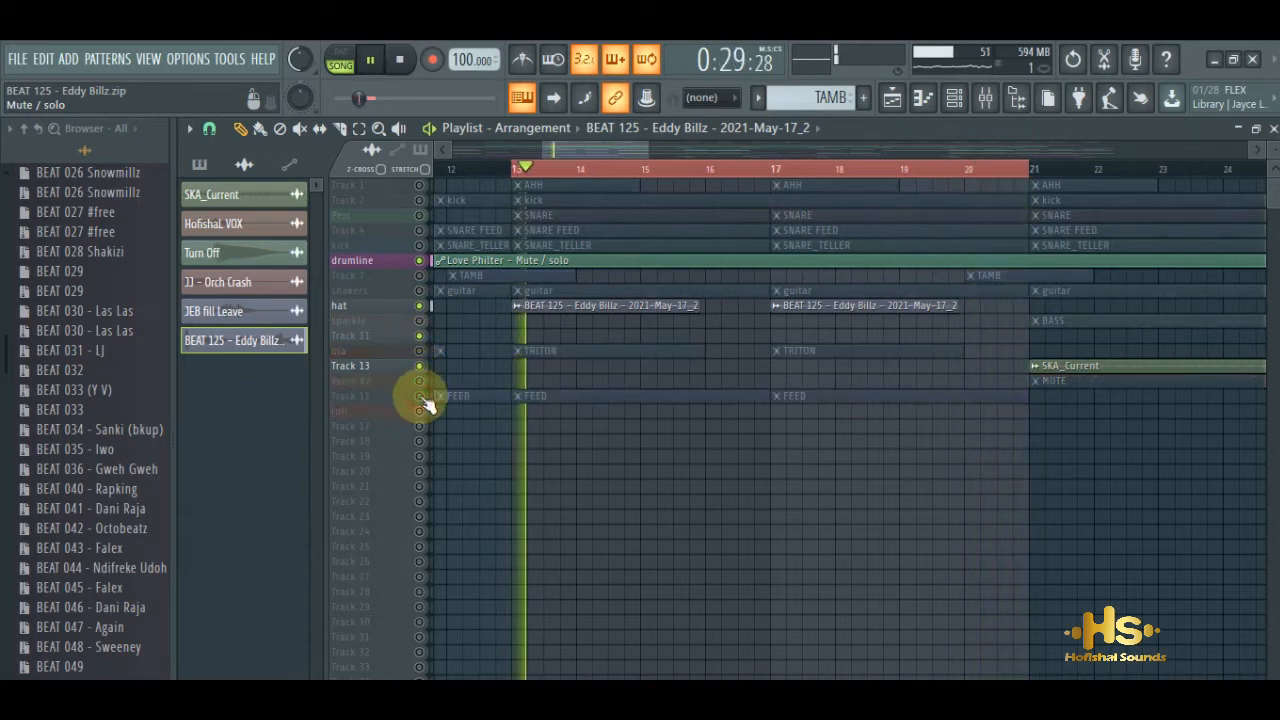
Step: Review the sample settings and waveform of the hat track's BEAT 125 audio clip, then return to the playlist
double_click(598, 307)
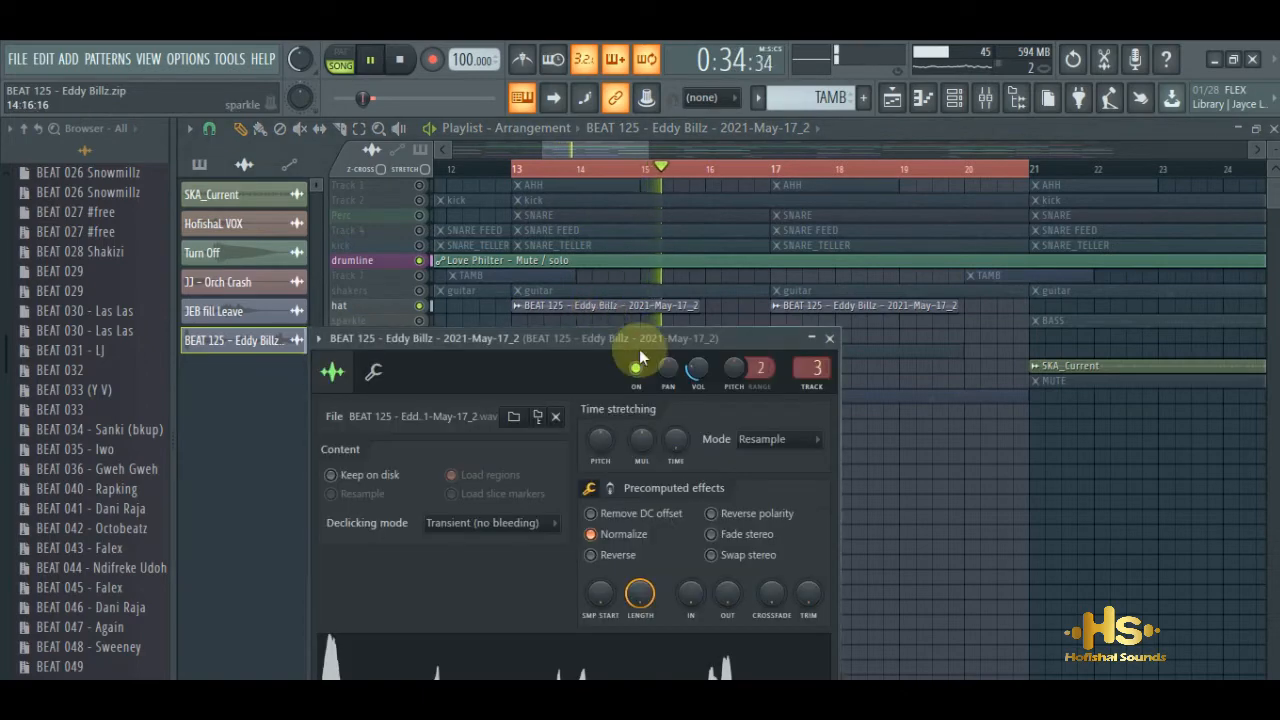
left_click_drag(575, 339, 771, 147)
left_click_drag(700, 452, 421, 447)
left_click(462, 460)
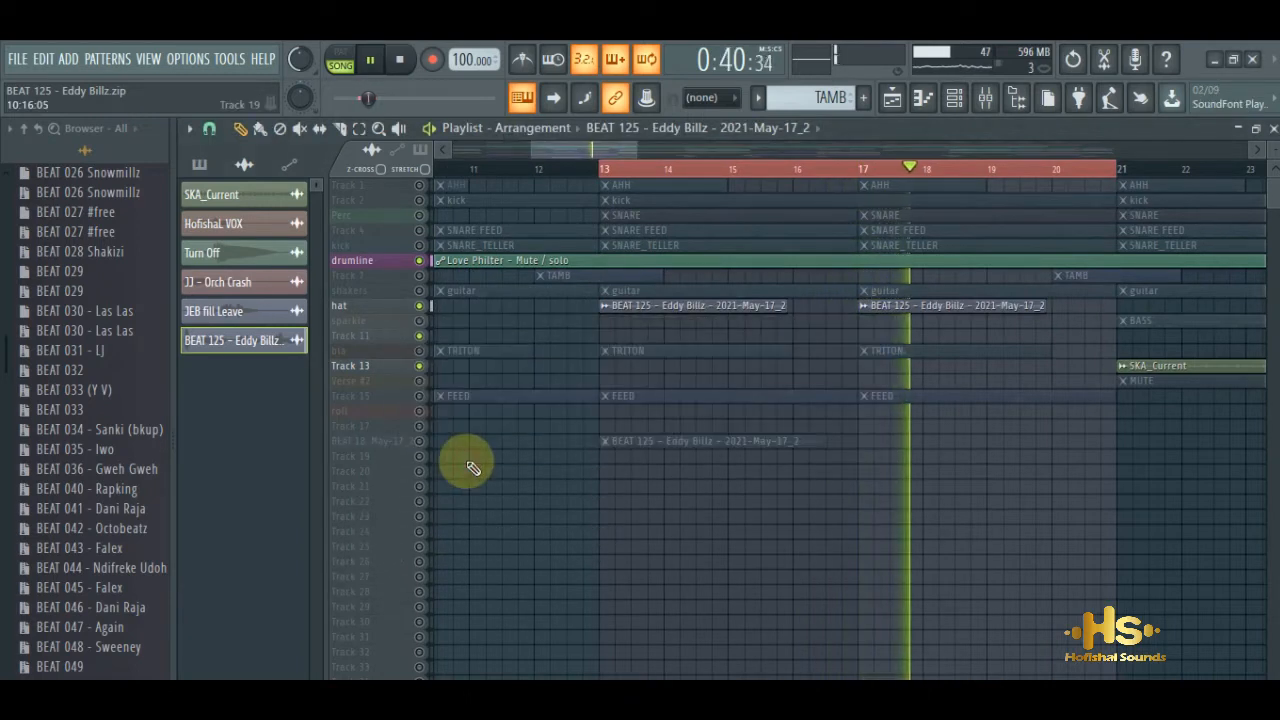
double_click(658, 441)
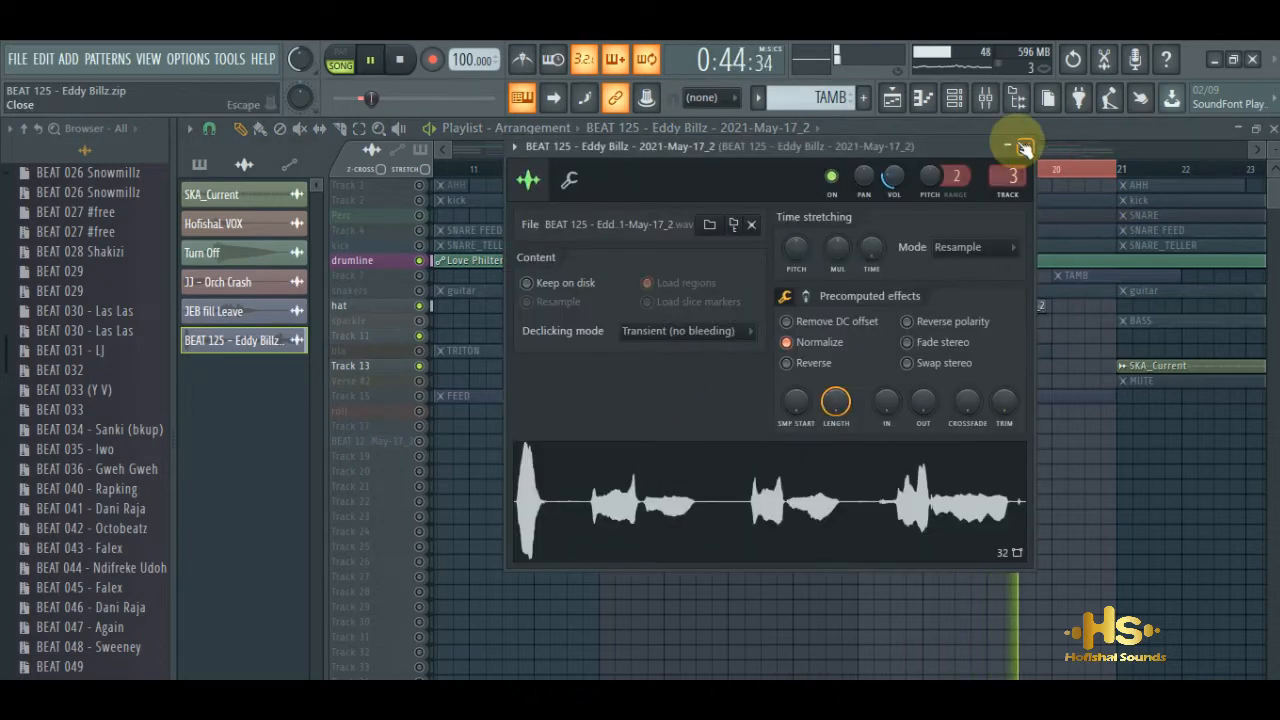
left_click(1022, 147)
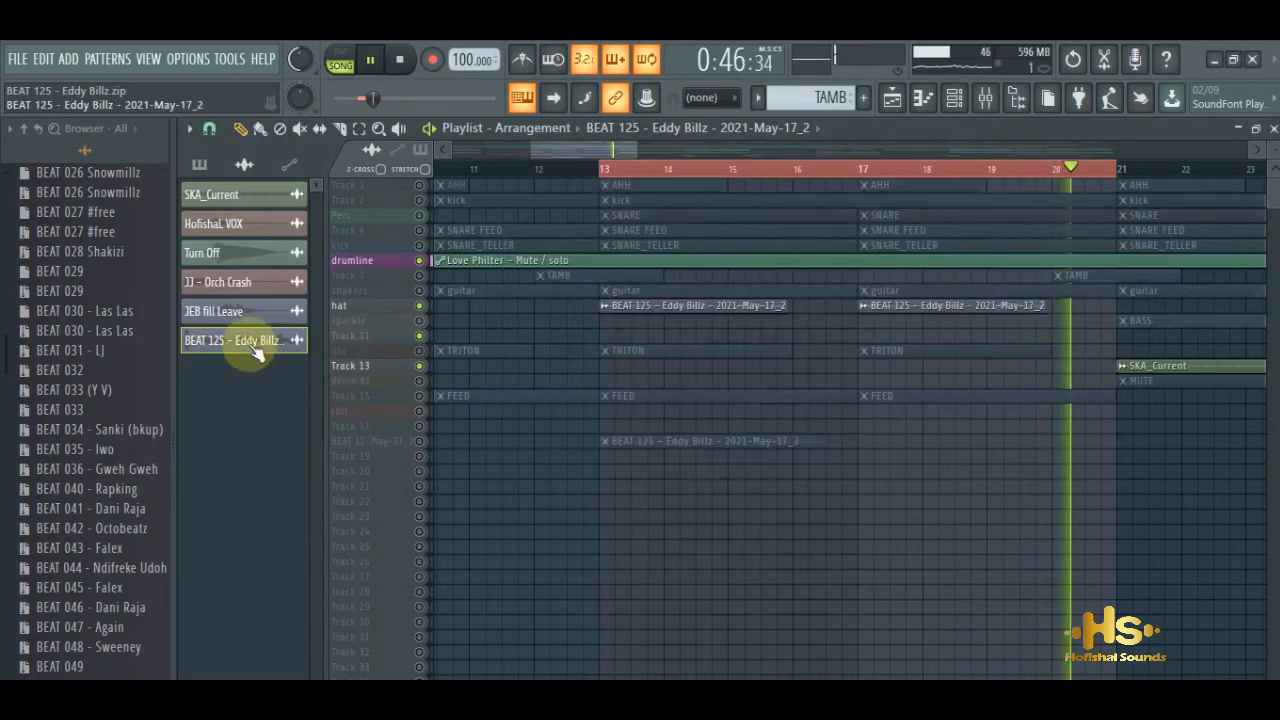
Step: Route the hat audio clip's channel directly to the Master mixer track and replay the section from bar 13
double_click(676, 306)
key("space")
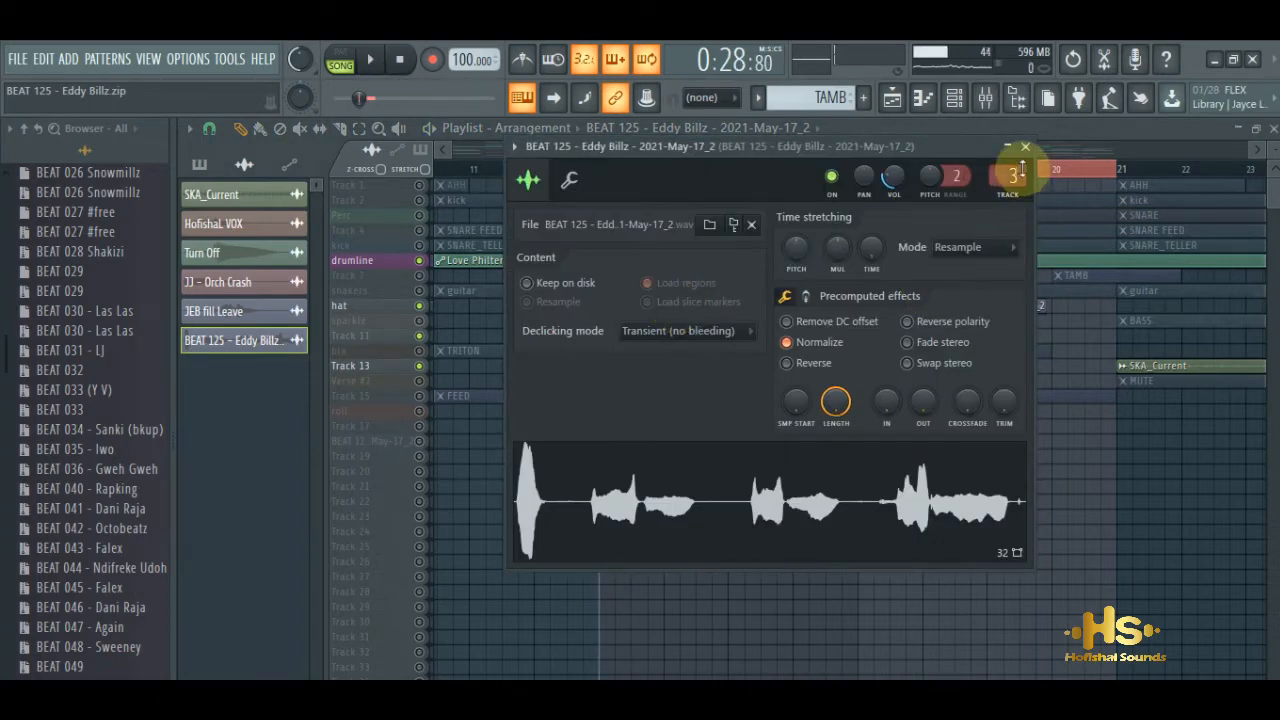
left_click_drag(1015, 175, 1012, 180)
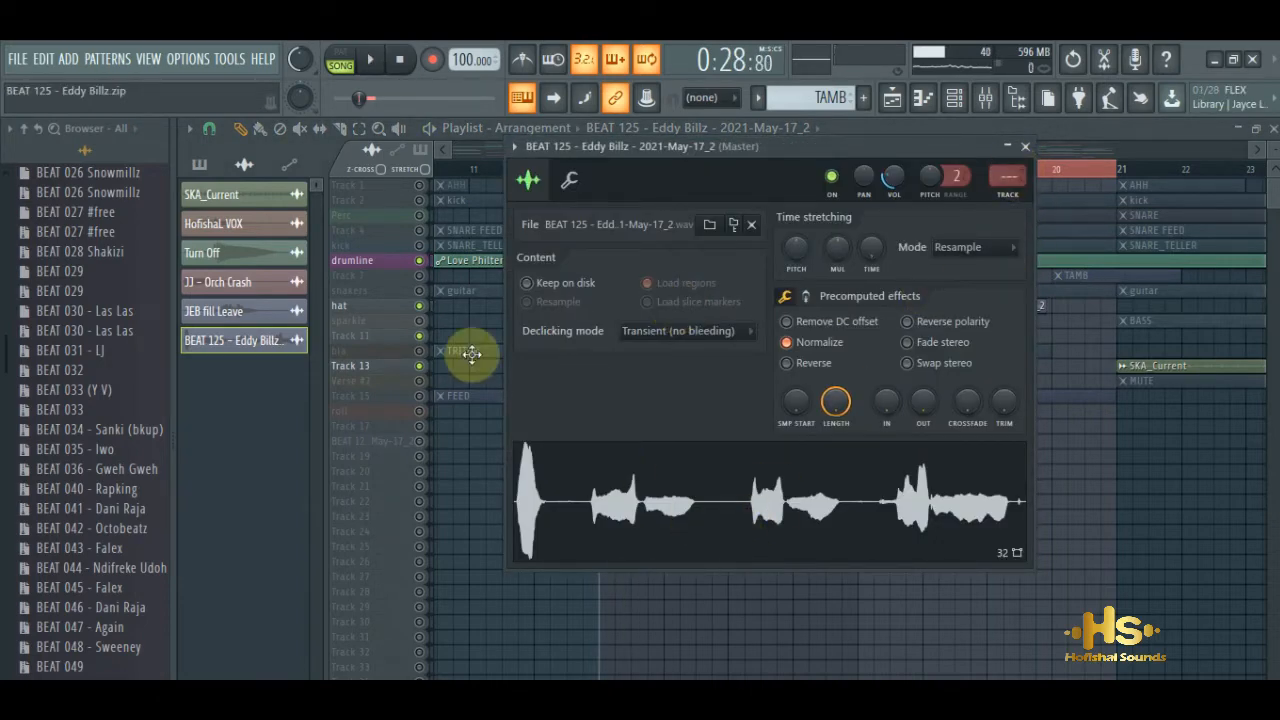
key("Escape")
key("space")
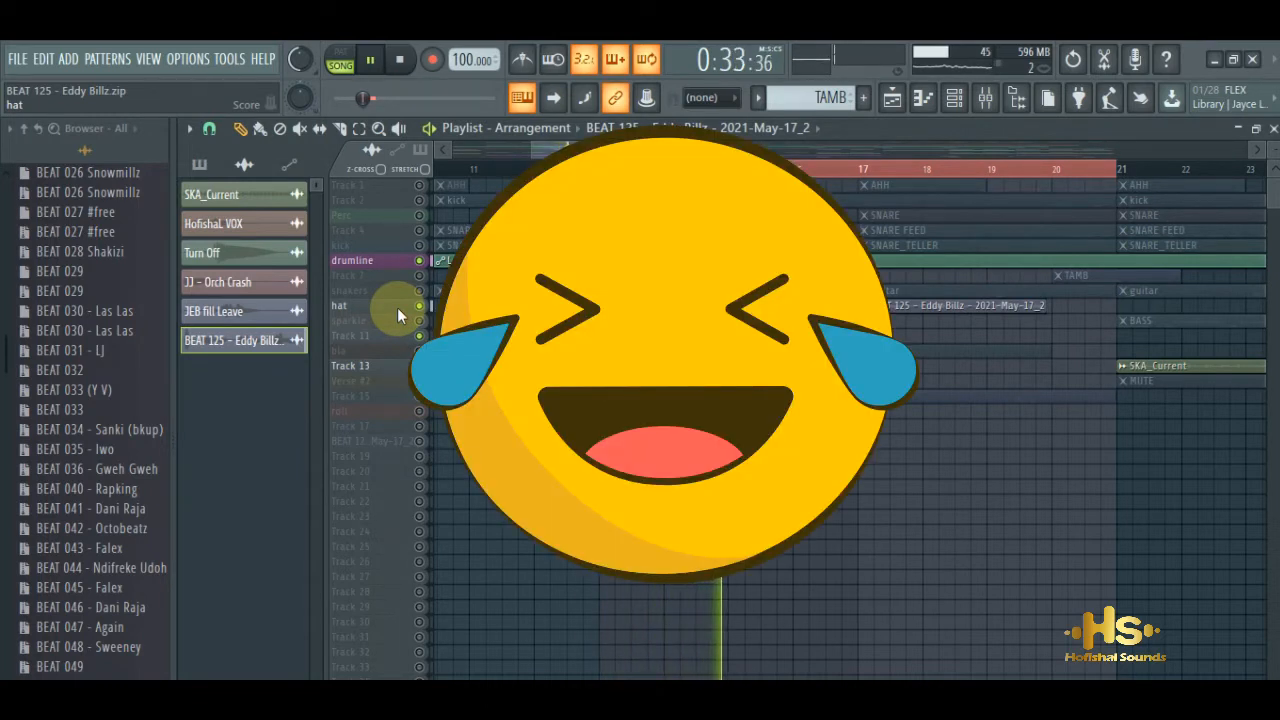
Step: Unmute the kick, Track 4, Track 1, Track 2, Track 15 and shakers tracks during playback
left_click(419, 245)
left_click(419, 230)
left_click(419, 185)
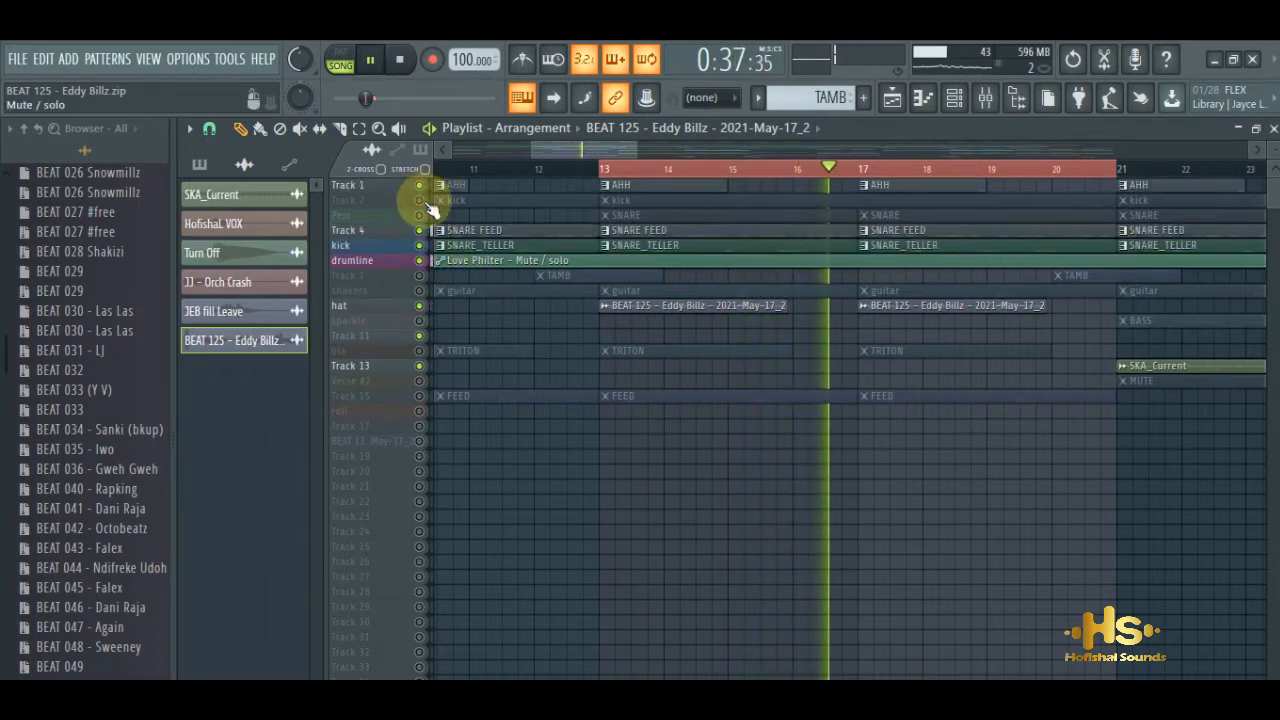
left_click(420, 200)
left_click(419, 395)
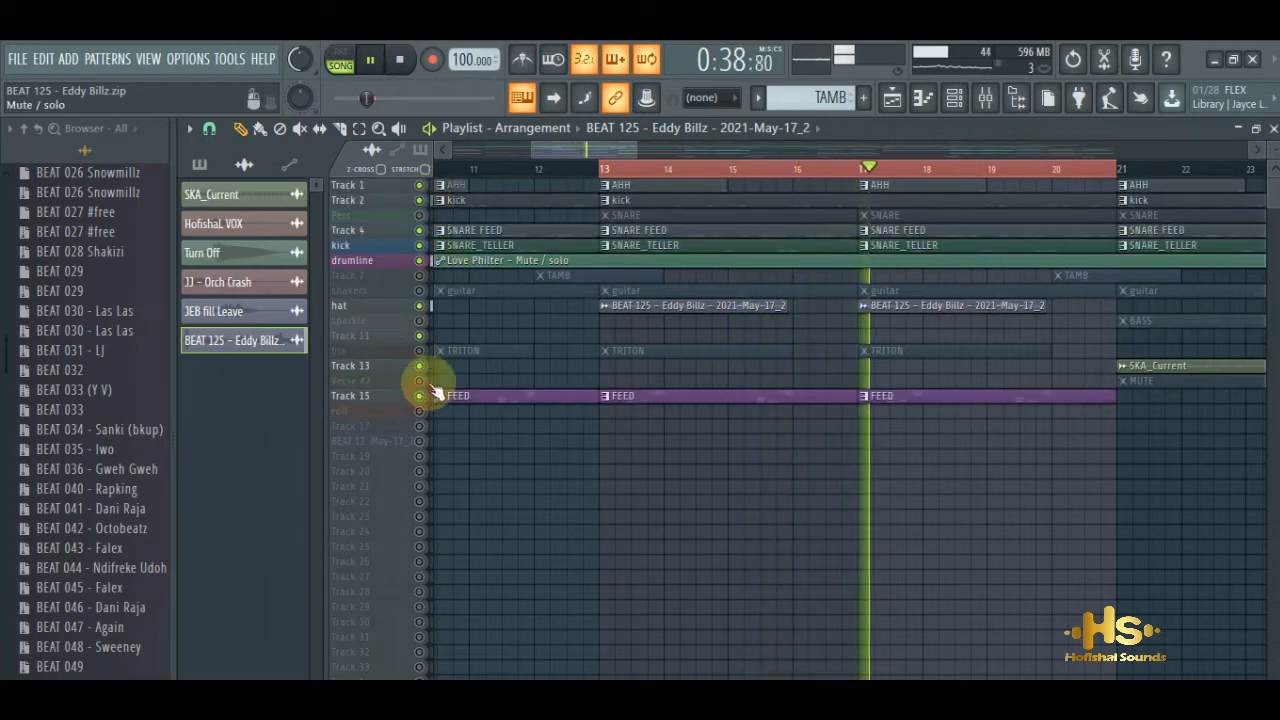
left_click(419, 290)
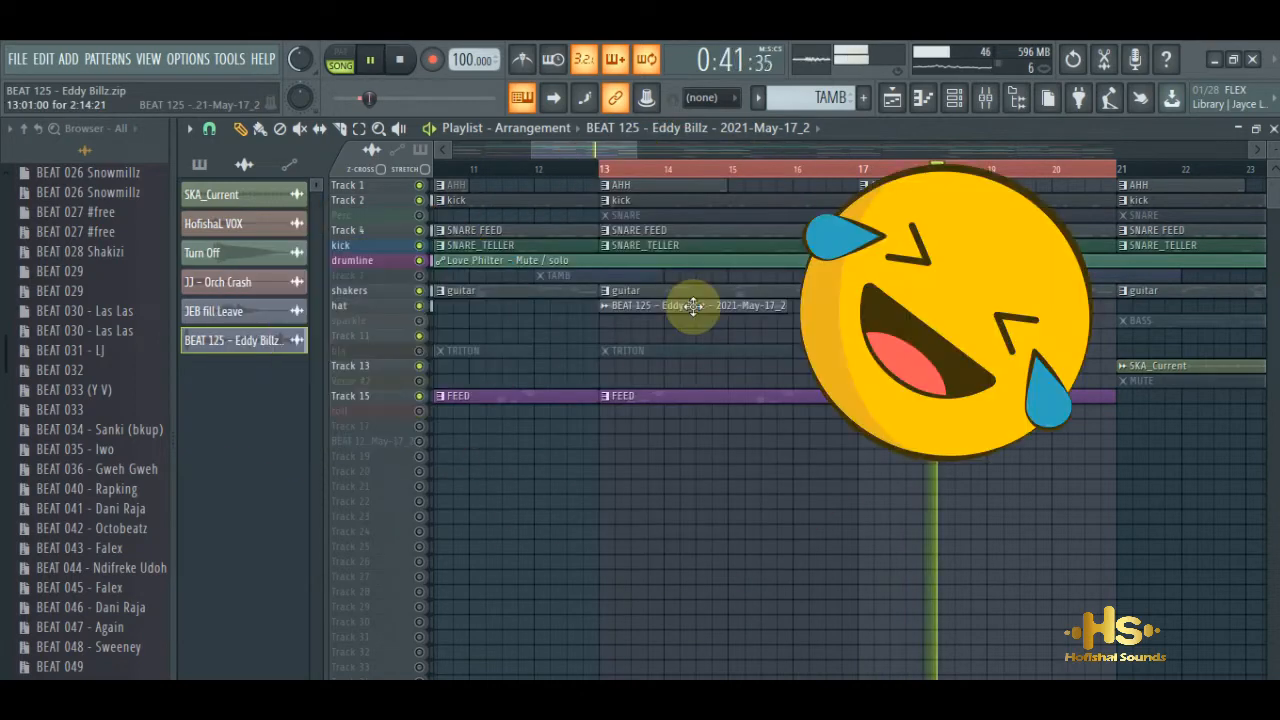
Step: Route the hat audio clip's channel back to mixer track 3 and close its settings
double_click(693, 305)
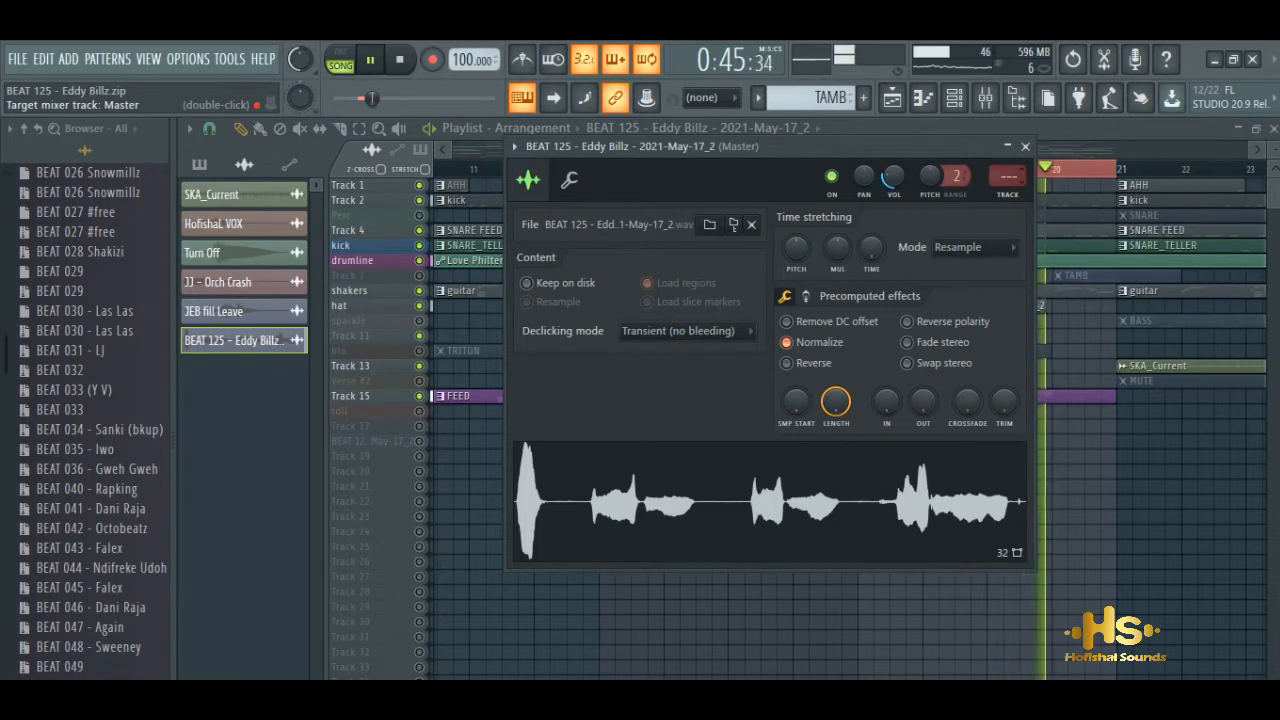
scroll(1008, 178, "up", 3)
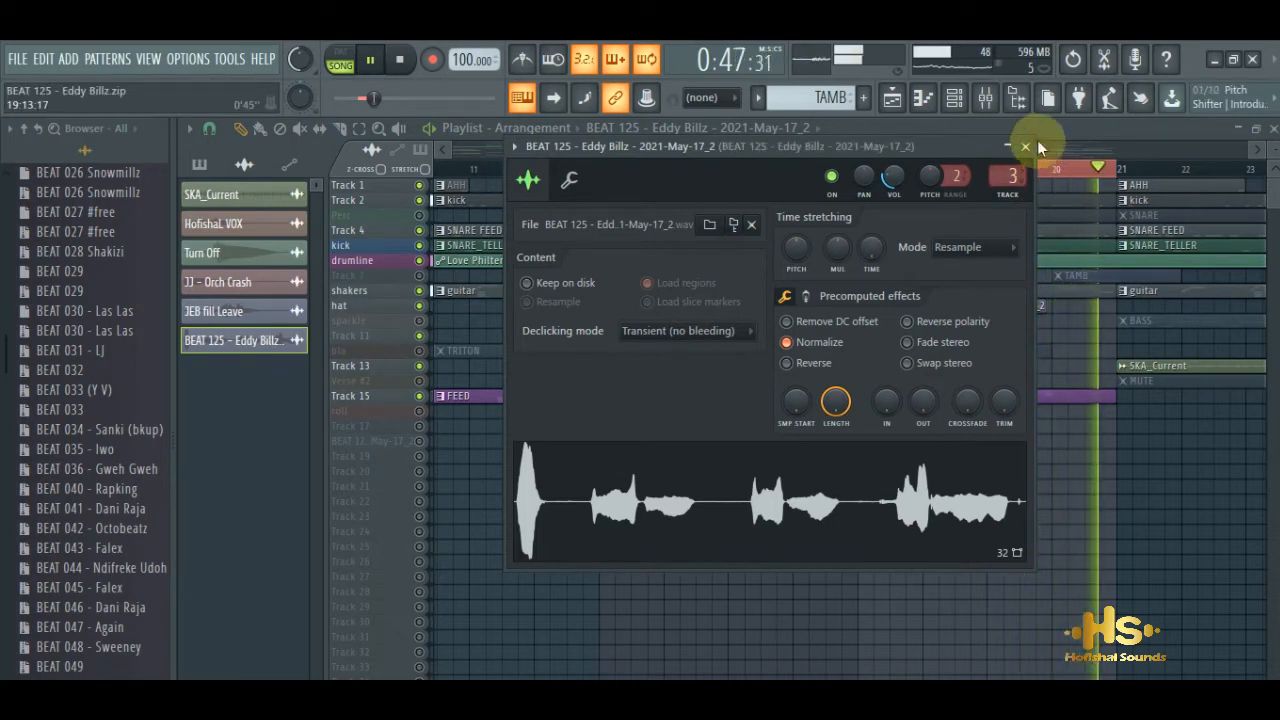
left_click(1025, 147)
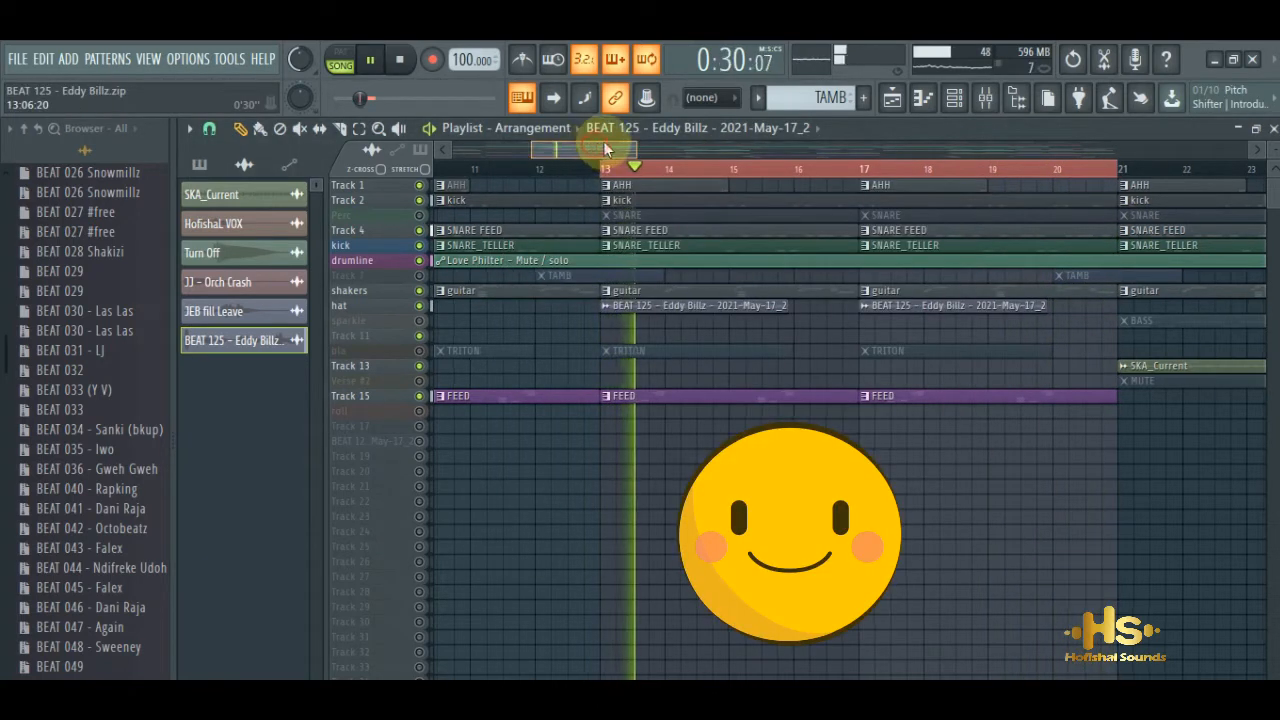
Step: Unmute the bla, Track 7, Perc and sparkle tracks while the song plays
left_click_drag(607, 148, 621, 148)
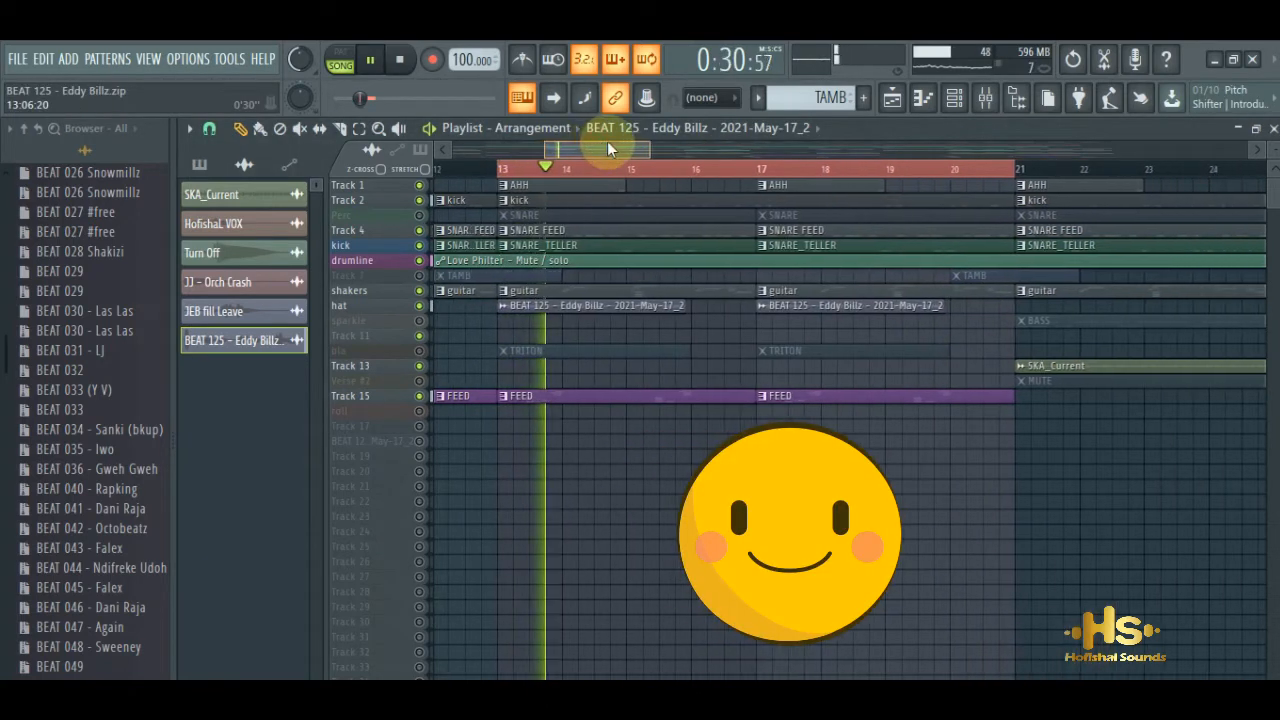
left_click(420, 350)
left_click(420, 275)
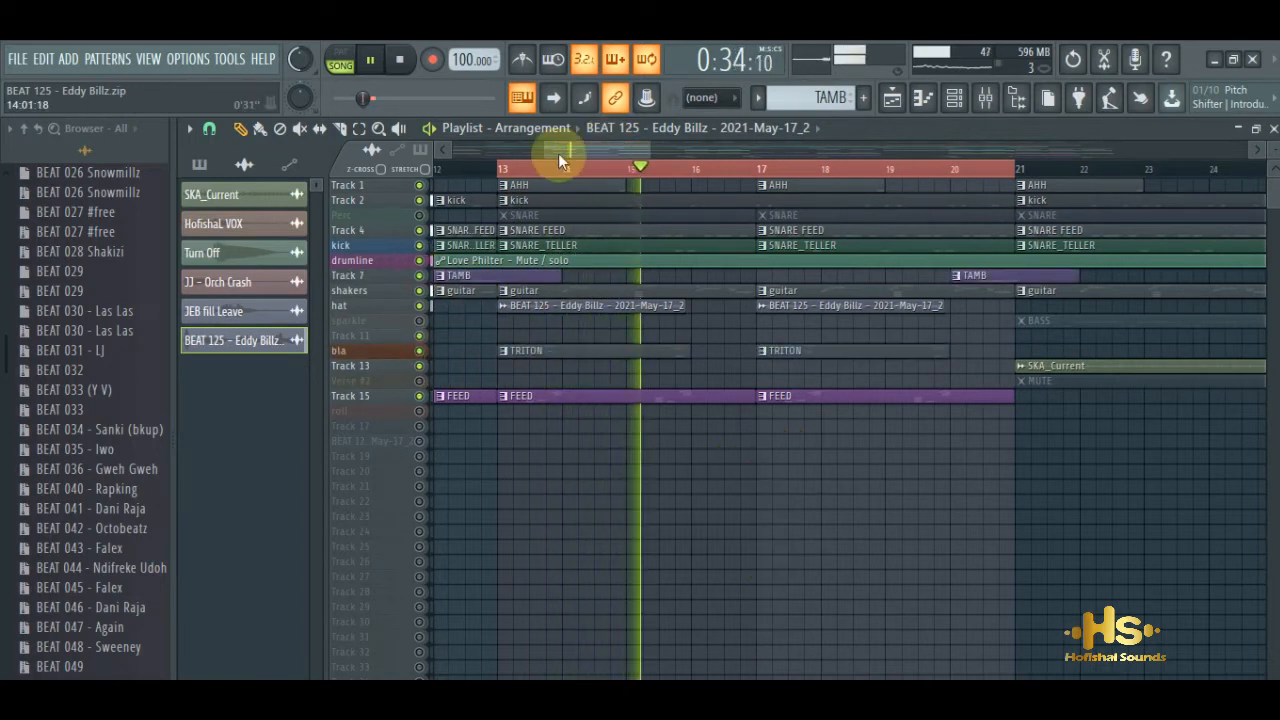
left_click_drag(528, 163, 586, 143)
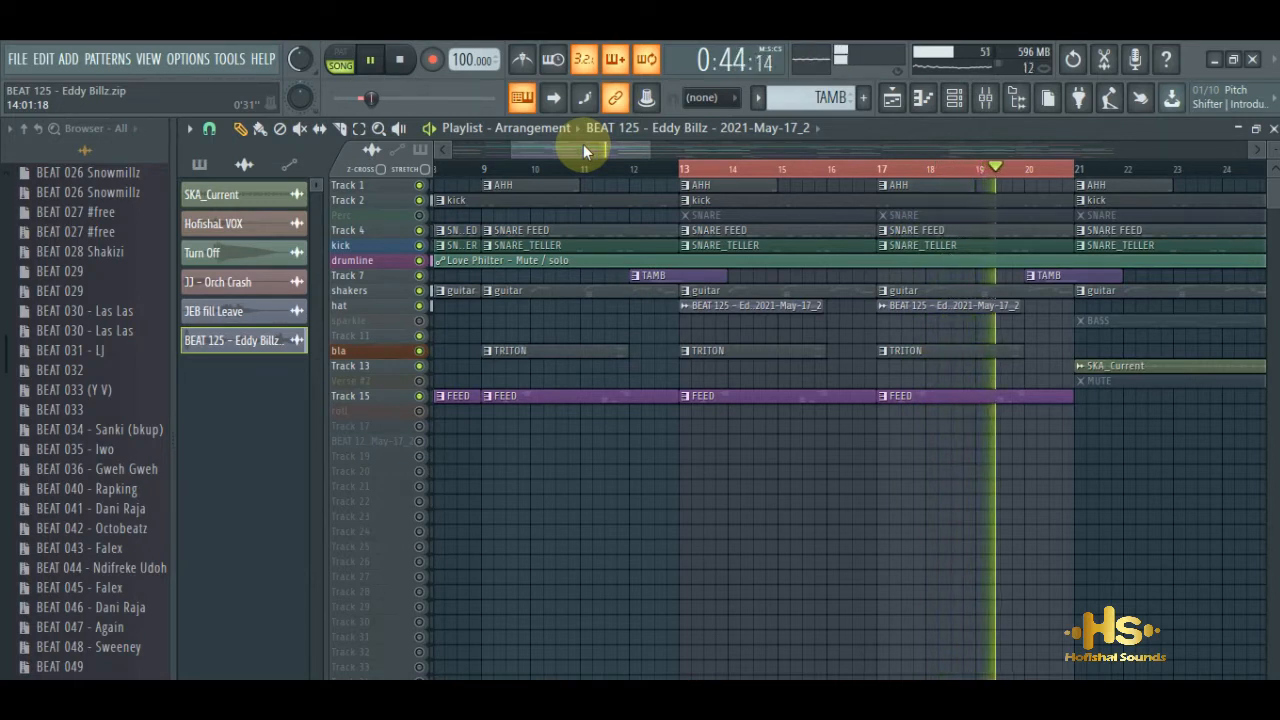
left_click(419, 215)
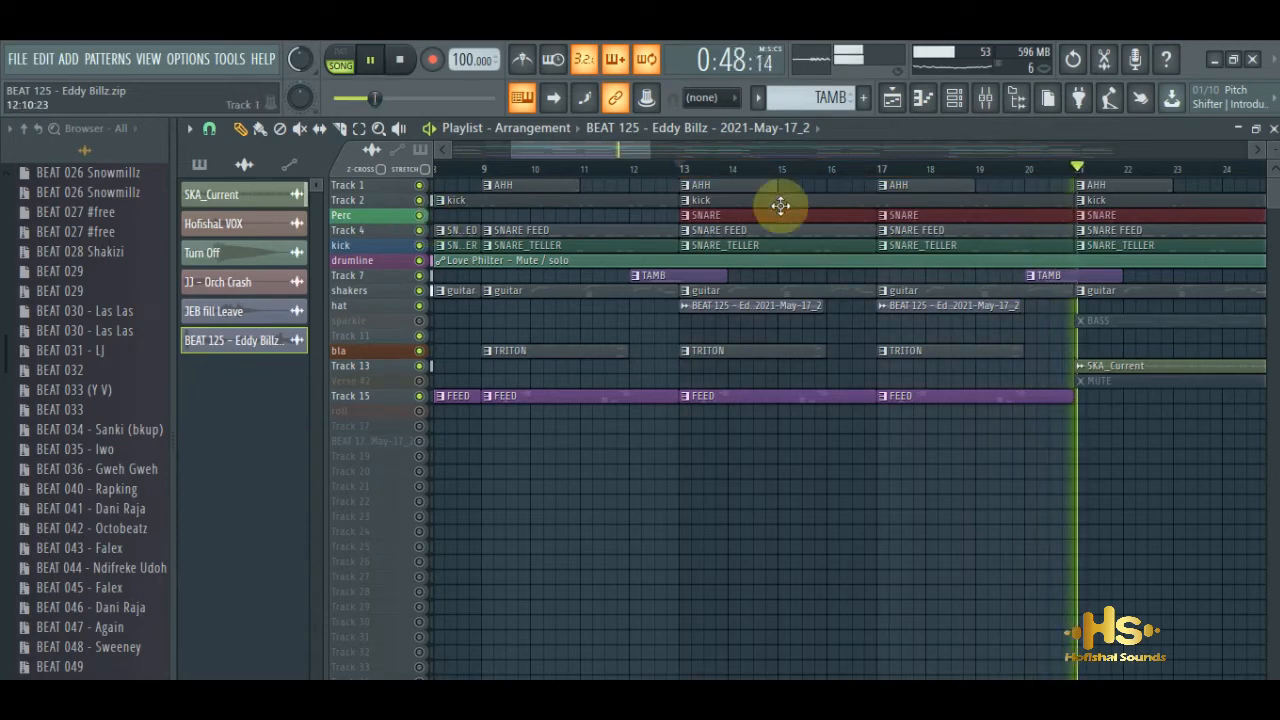
left_click(419, 321)
Step: Pick the BASS clip on the sparkle track and review its notes in the piano roll
left_click_drag(648, 150, 820, 158)
left_click(786, 320)
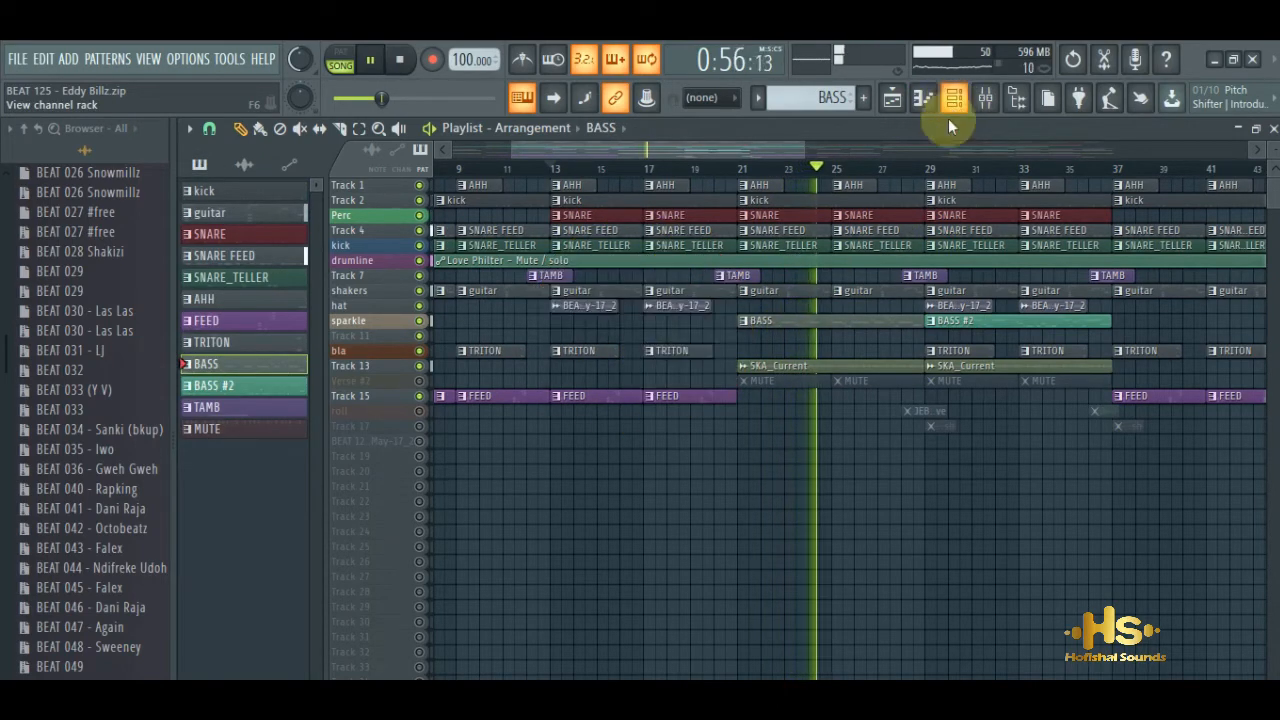
double_click(849, 318)
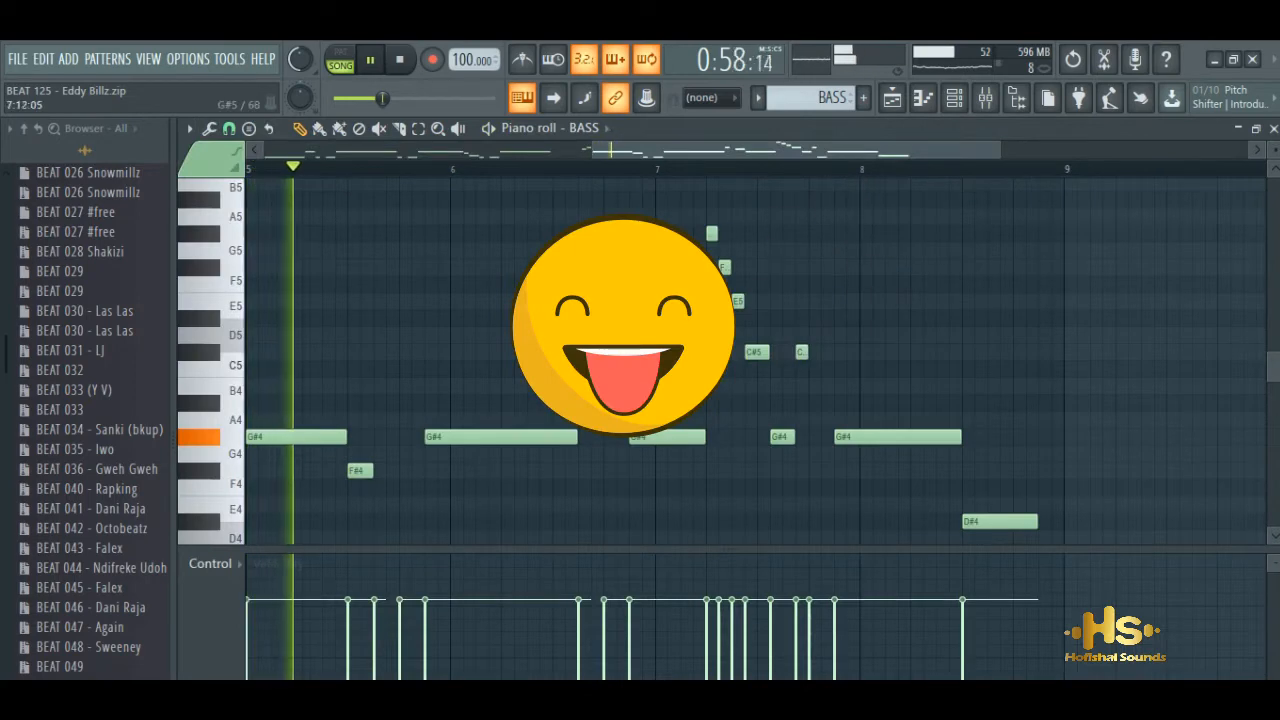
left_click_drag(546, 157, 355, 150)
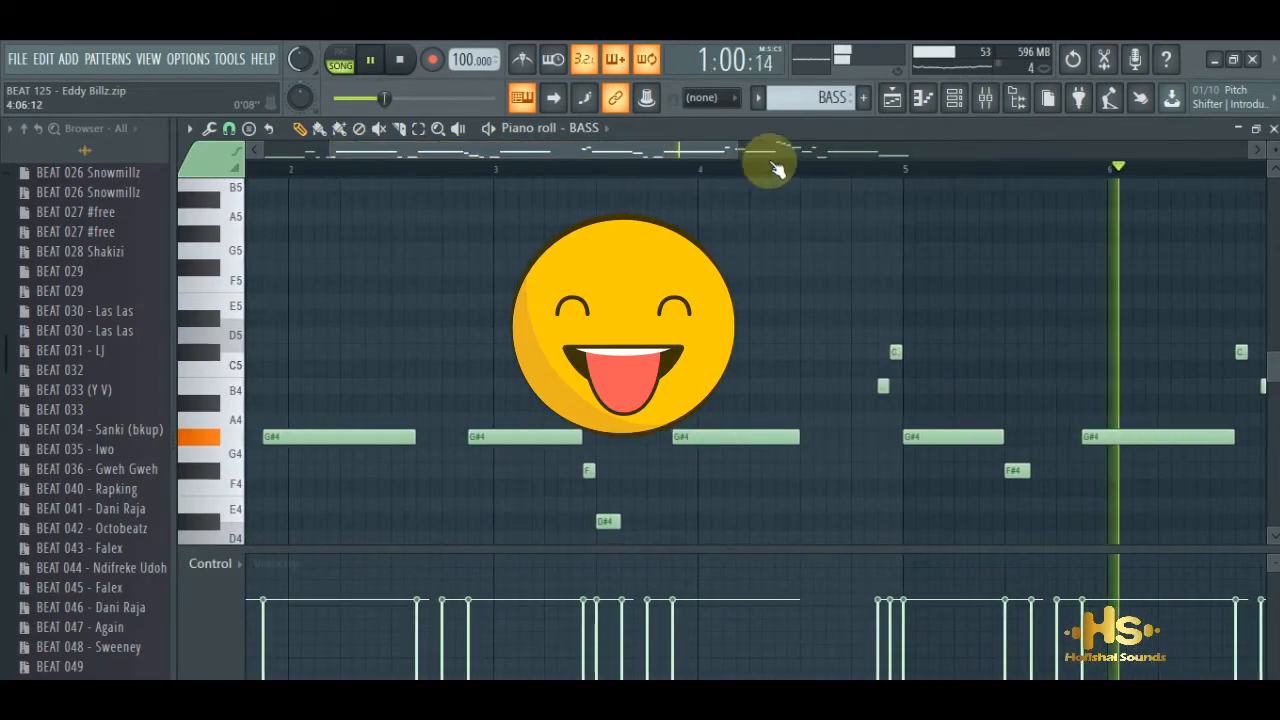
left_click_drag(736, 152, 977, 178)
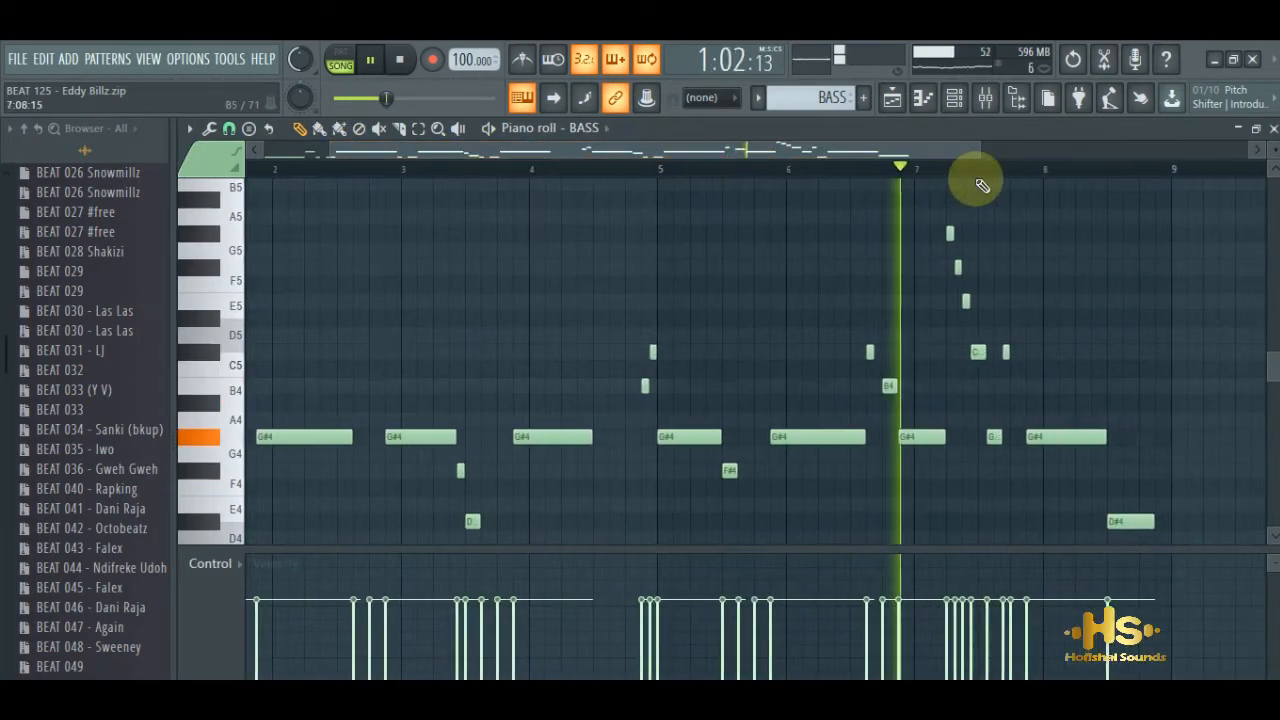
Step: Move the BASS channel up three places in the channel rack, above the nylon guitar channel
left_click(957, 98)
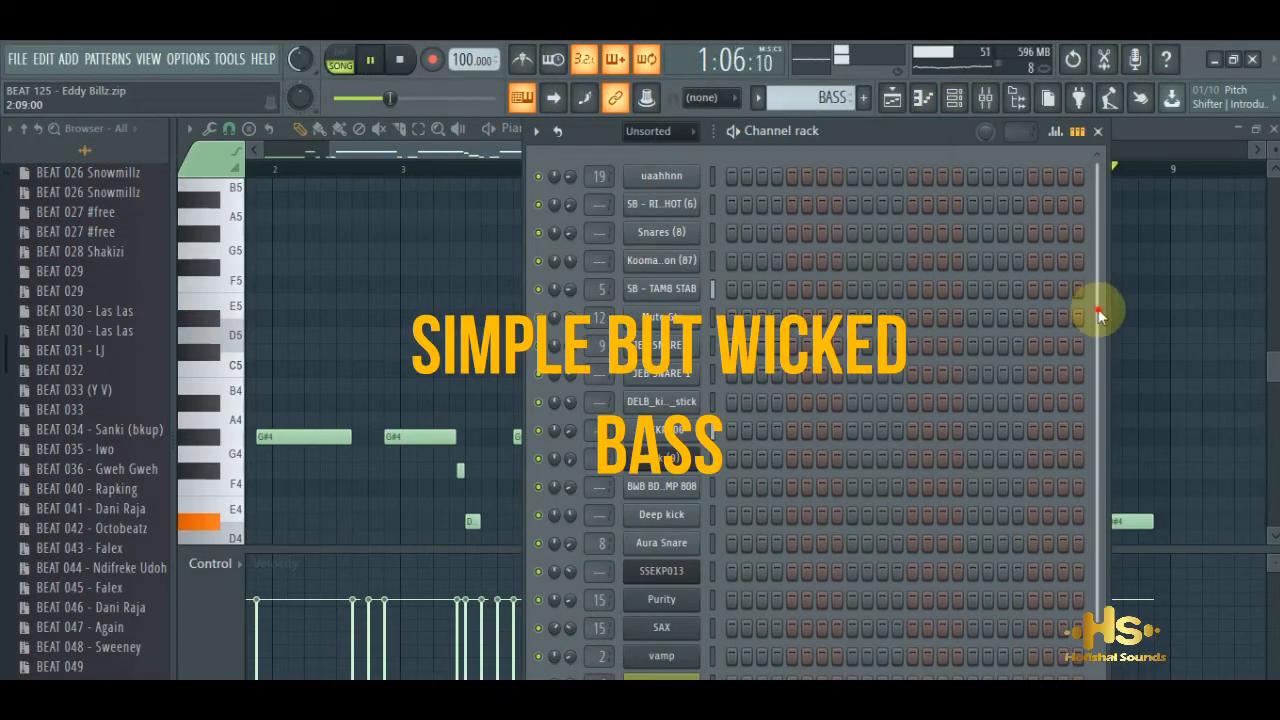
scroll(1088, 445, "down", 3)
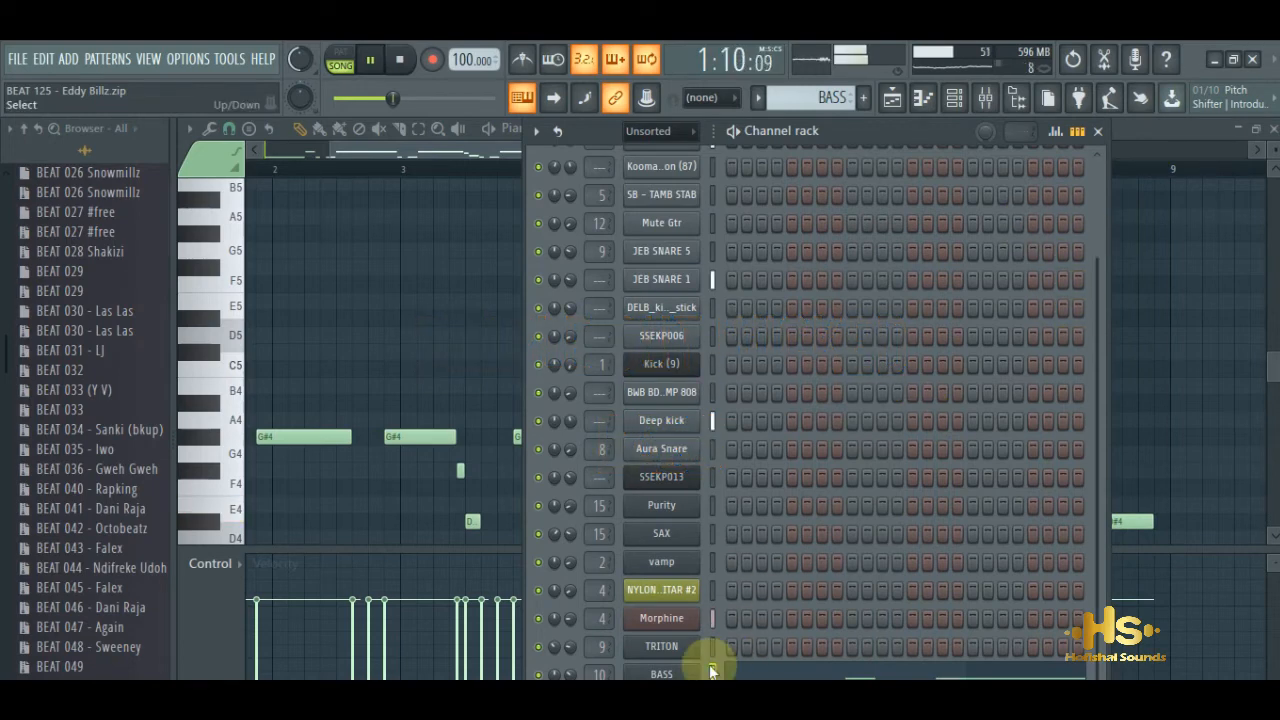
key("alt+Up")
key("alt+Up")
key("alt+Up")
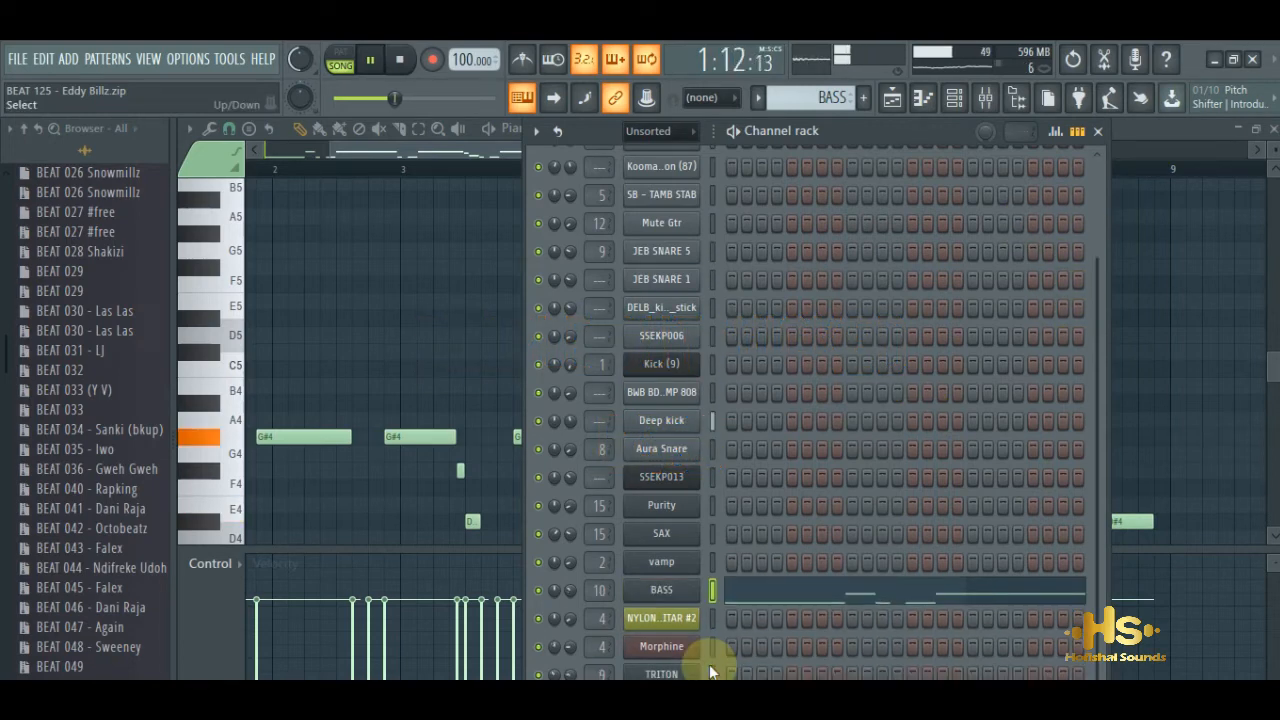
Step: Review the BASS channel's Purity instrument preset and the Bass mixer track's effects, then return to the channel rack
left_click(670, 587)
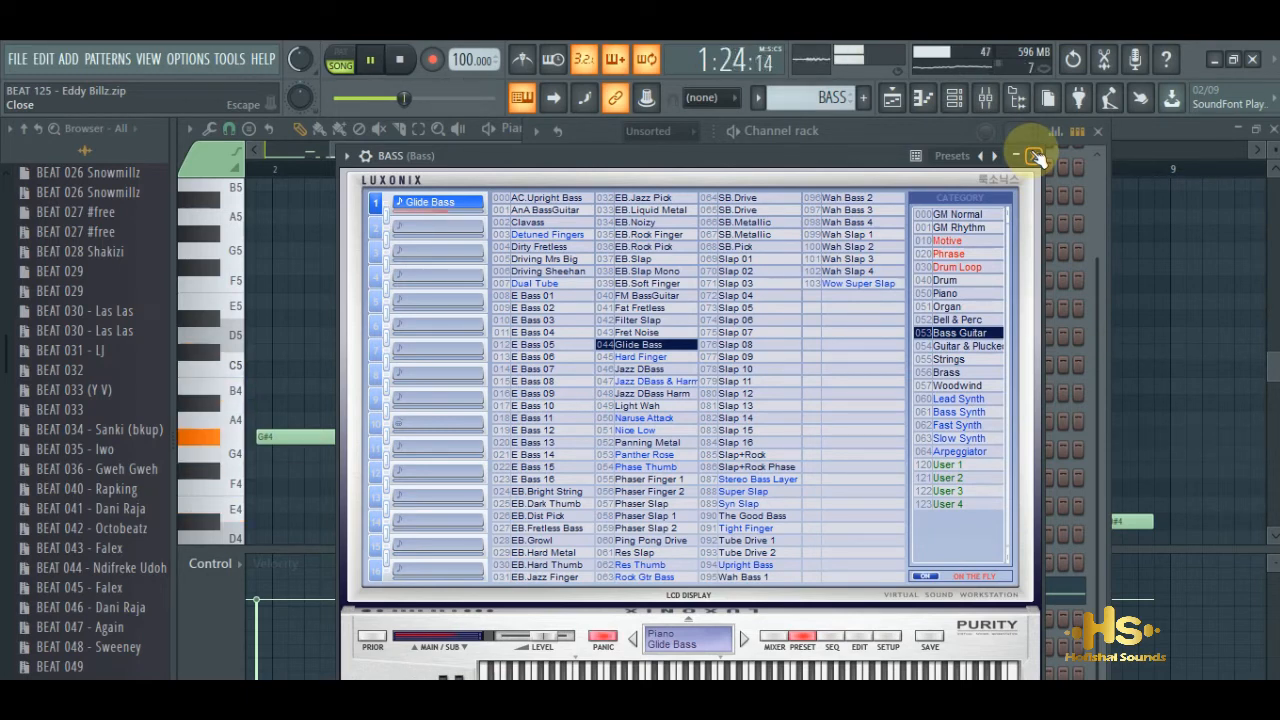
left_click(1034, 157)
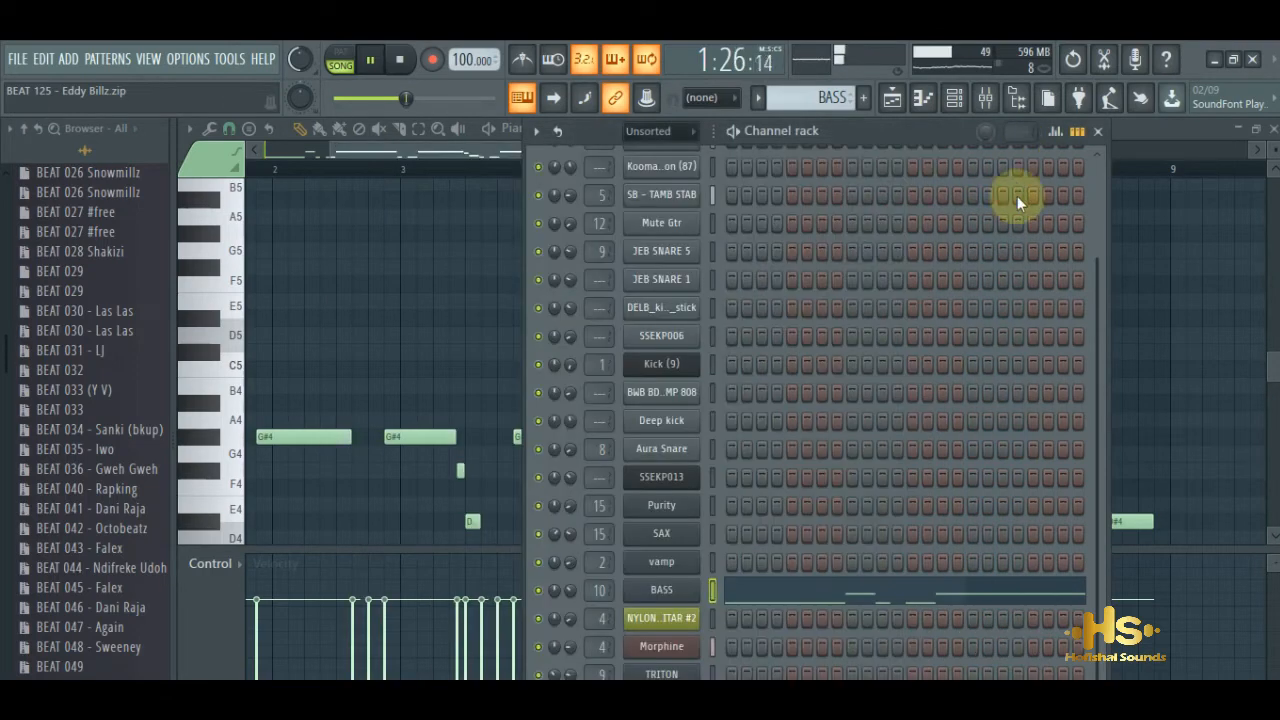
left_click(660, 590)
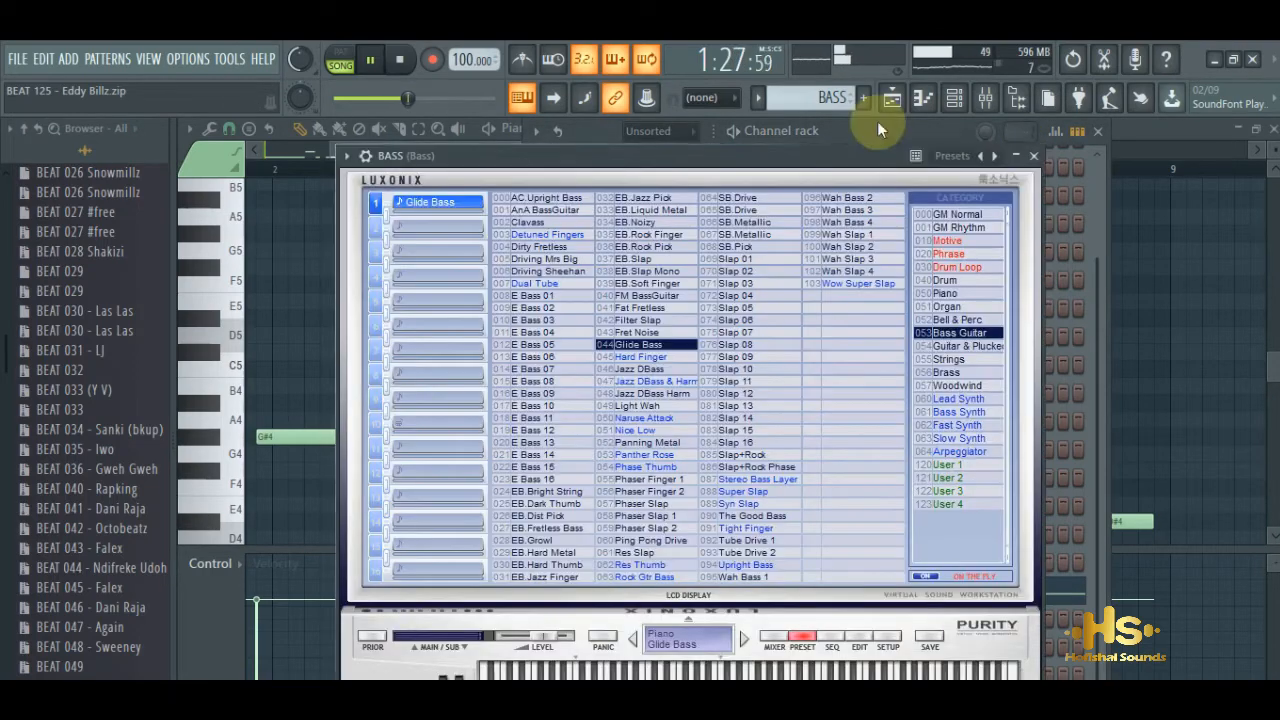
left_click(985, 97)
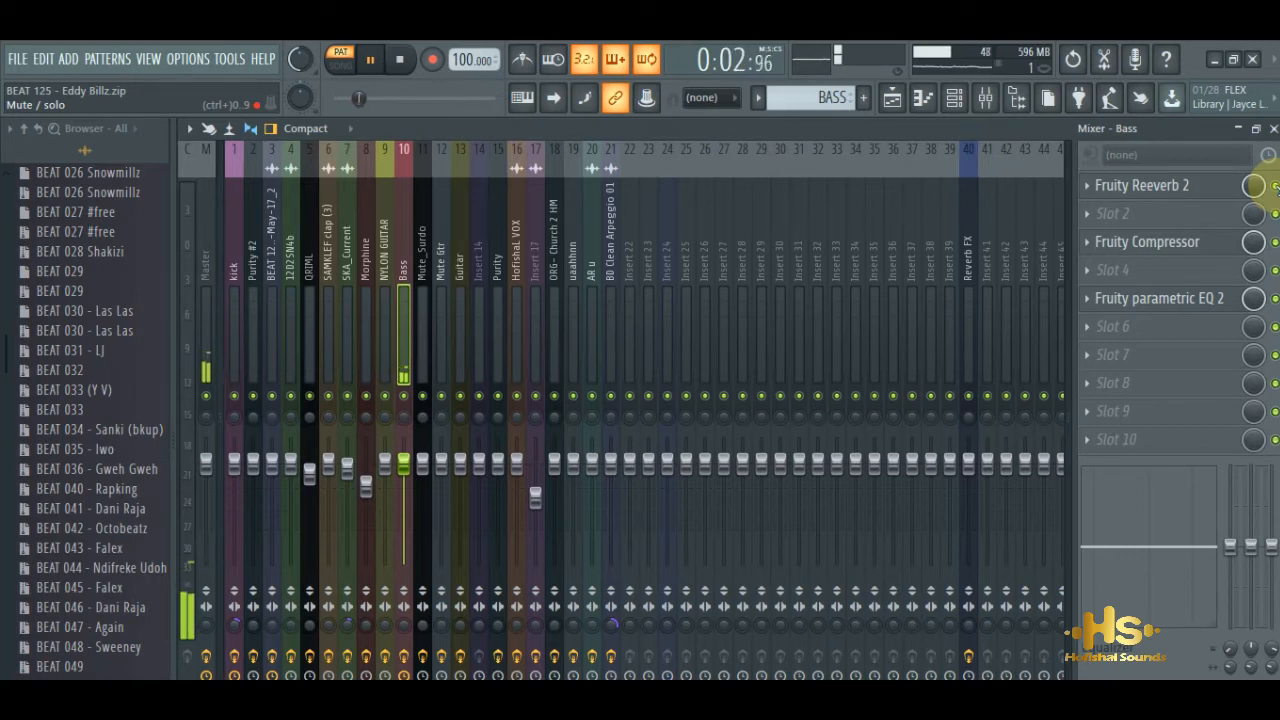
left_click(1272, 129)
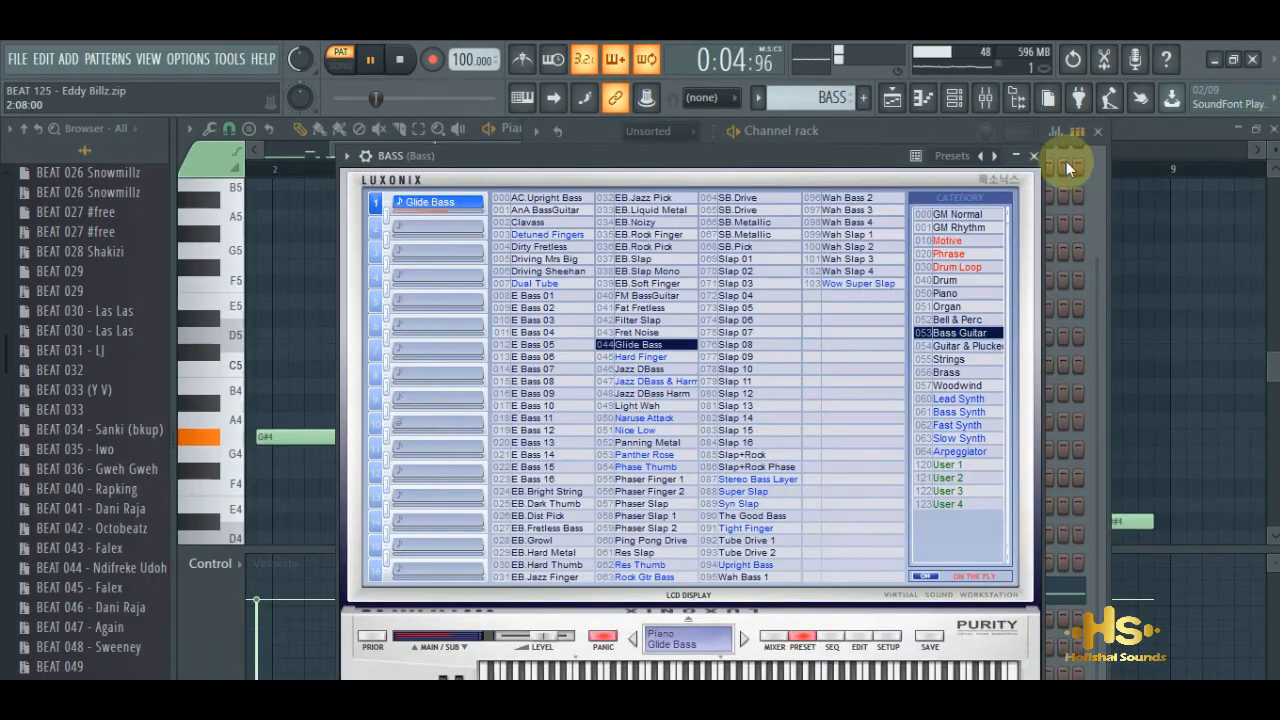
left_click(1035, 156)
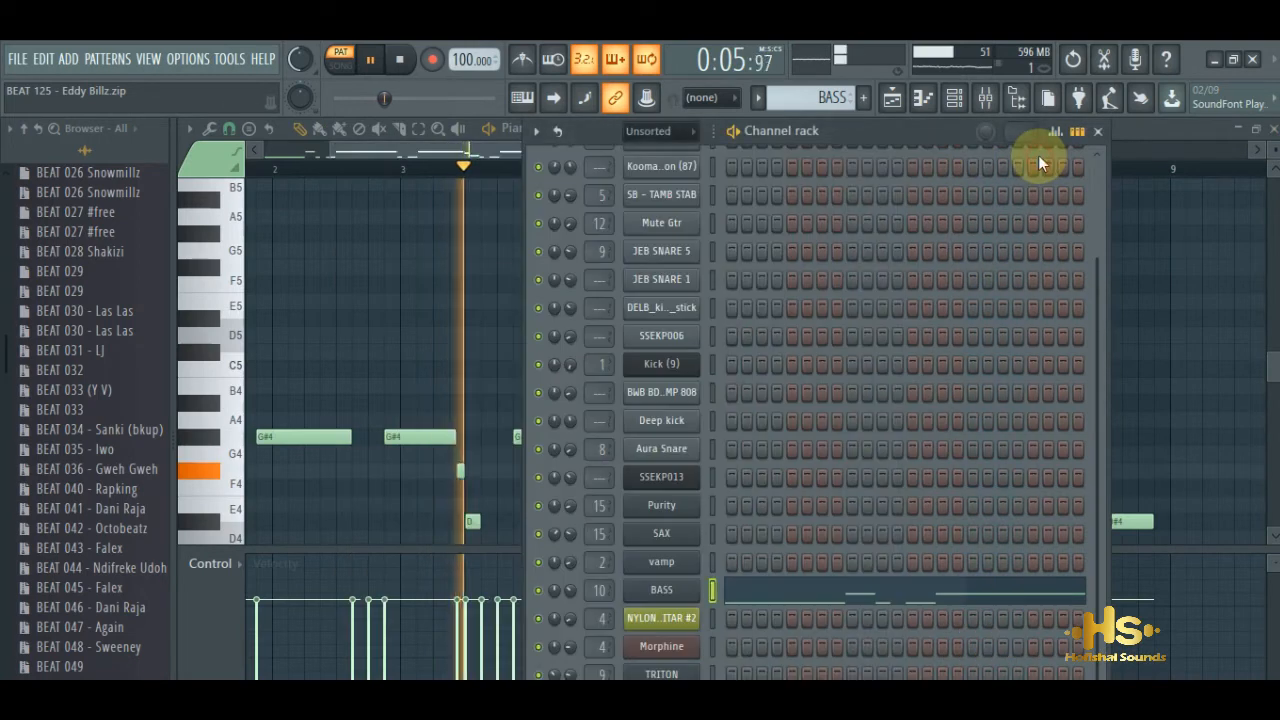
Step: Return to song playback in the playlist, unmute Verse #2 and select its MUTE clip
left_click(345, 66)
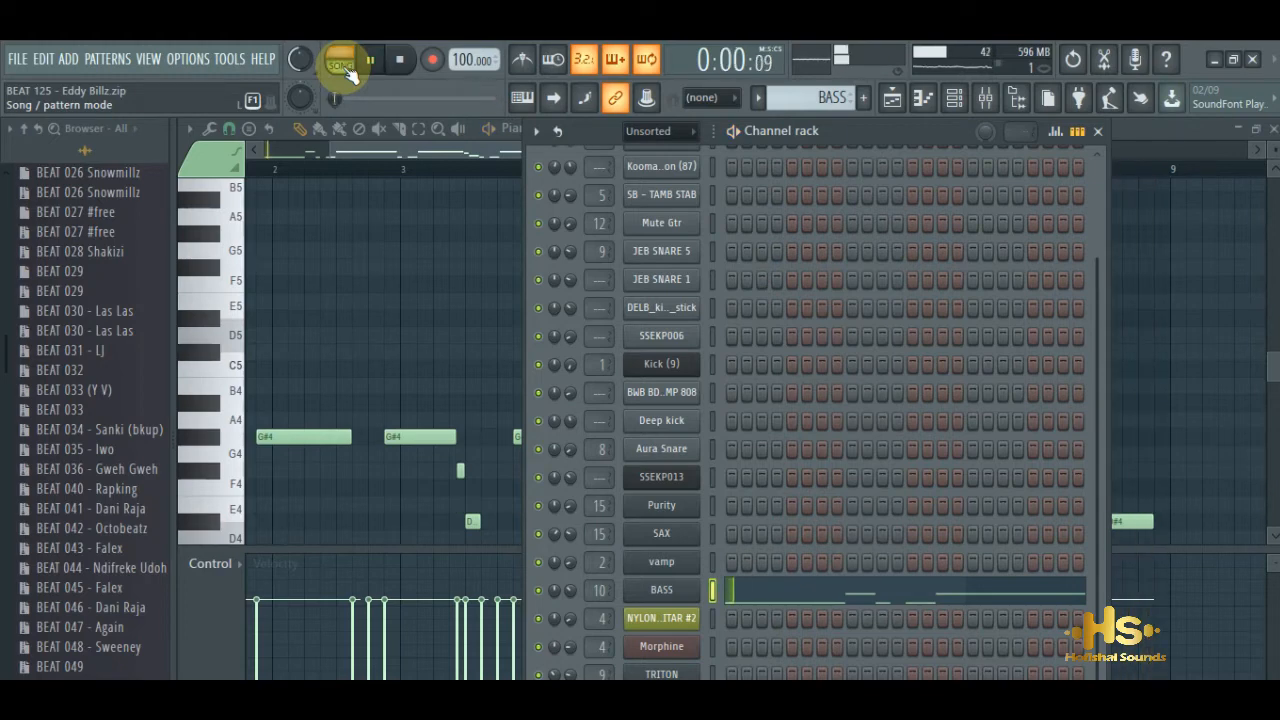
left_click(889, 98)
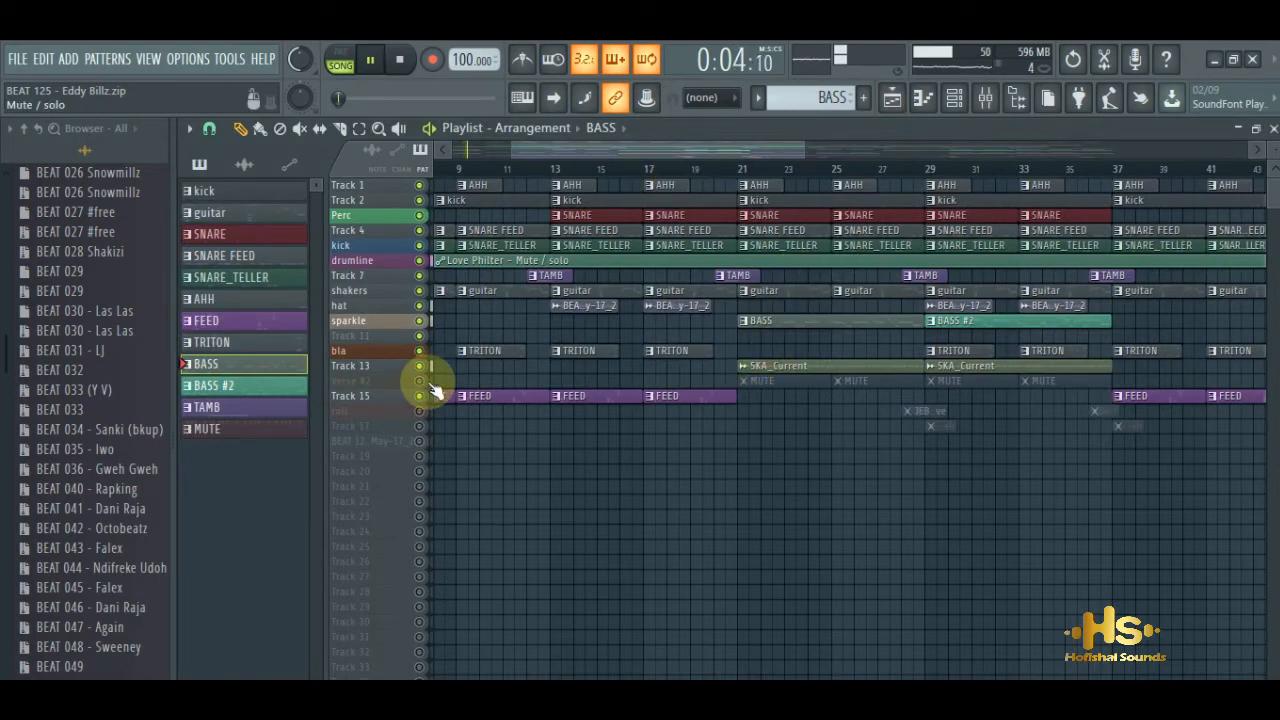
left_click(795, 383)
left_click_drag(584, 147, 438, 145)
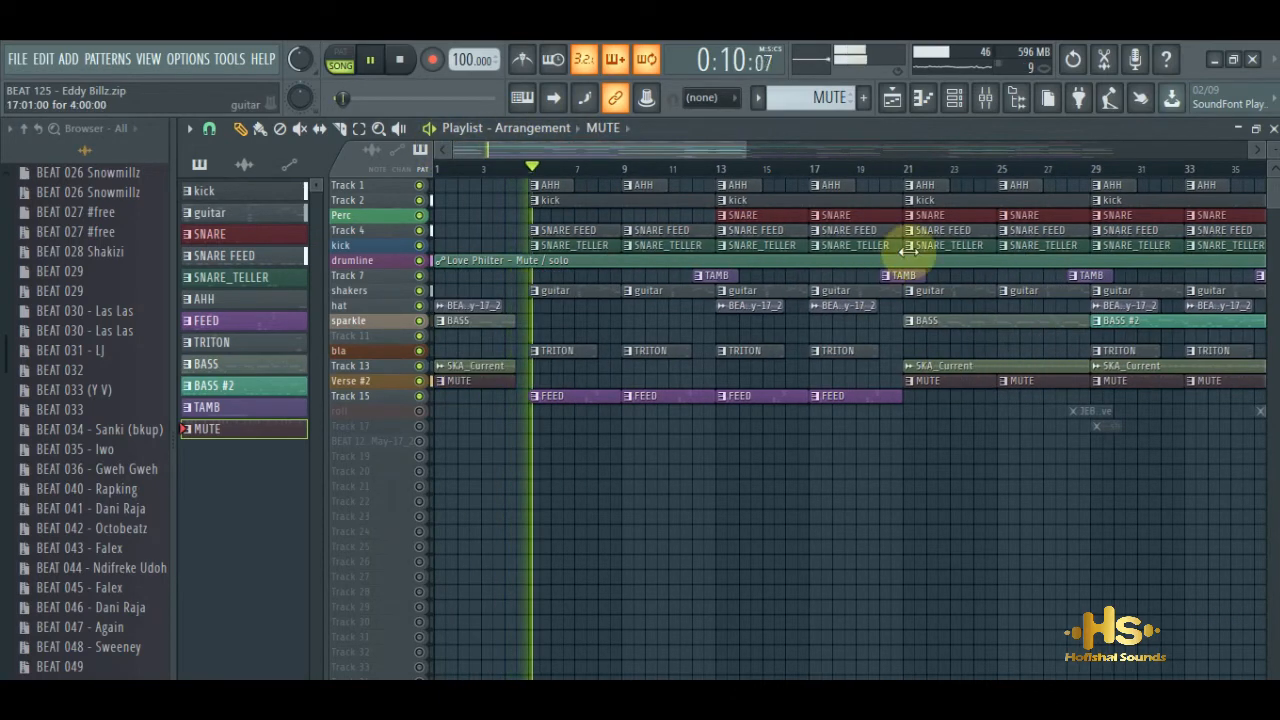
Step: Stop playback at bar 21, select the SKA_Current clip on Track 13 and show its channel in the channel rack
left_click(905, 170)
key("space")
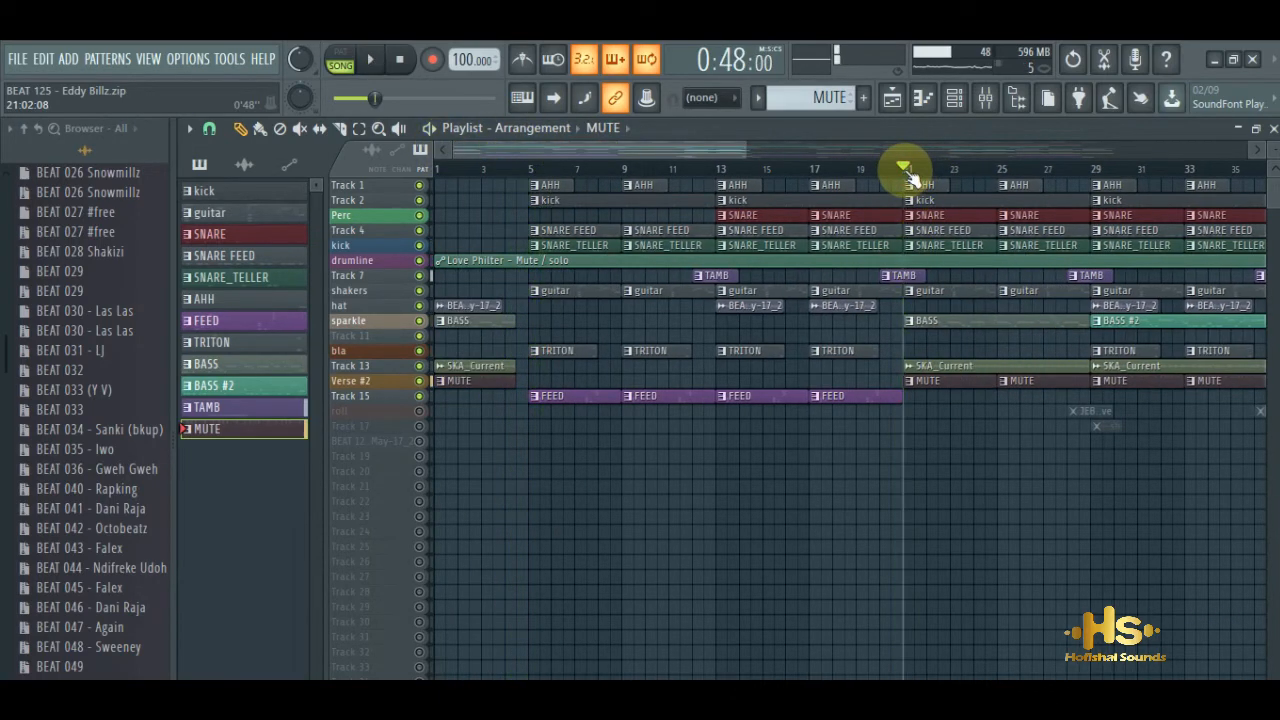
left_click(955, 366)
left_click(954, 97)
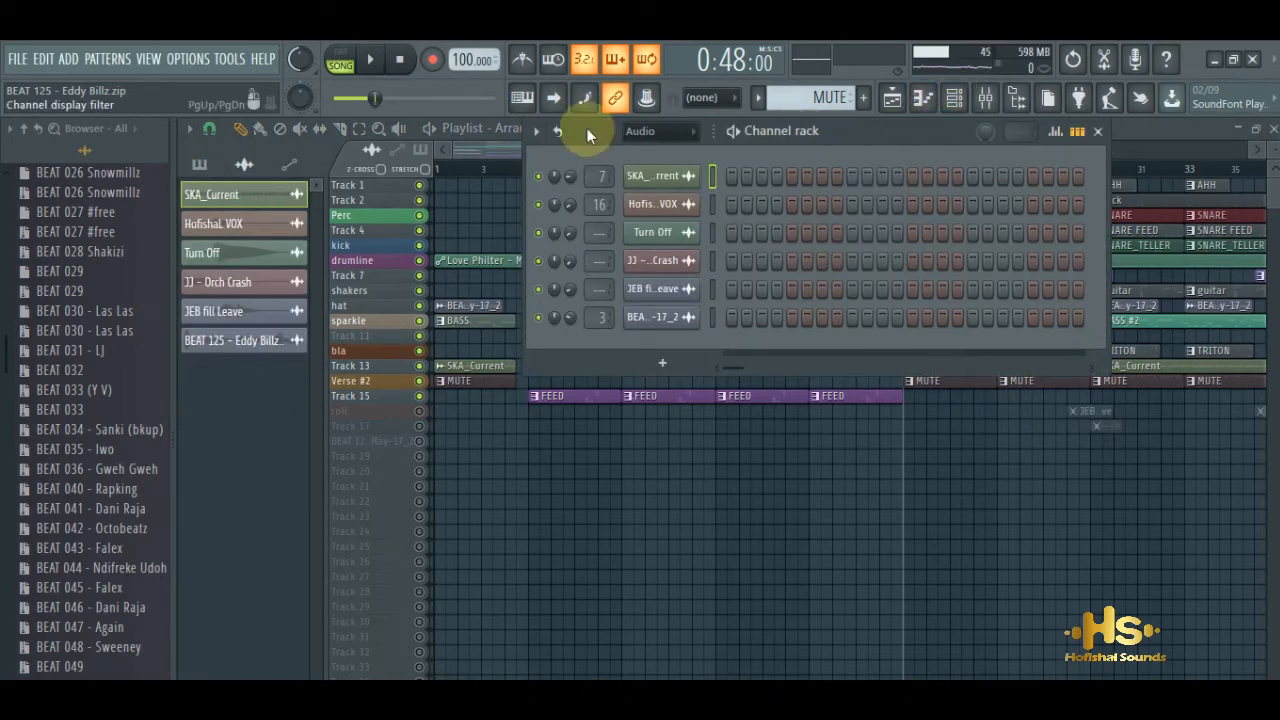
Step: Resume song playback from bar 21 in the playlist and unmute the roll track and Track 17
left_click_drag(475, 150, 559, 144)
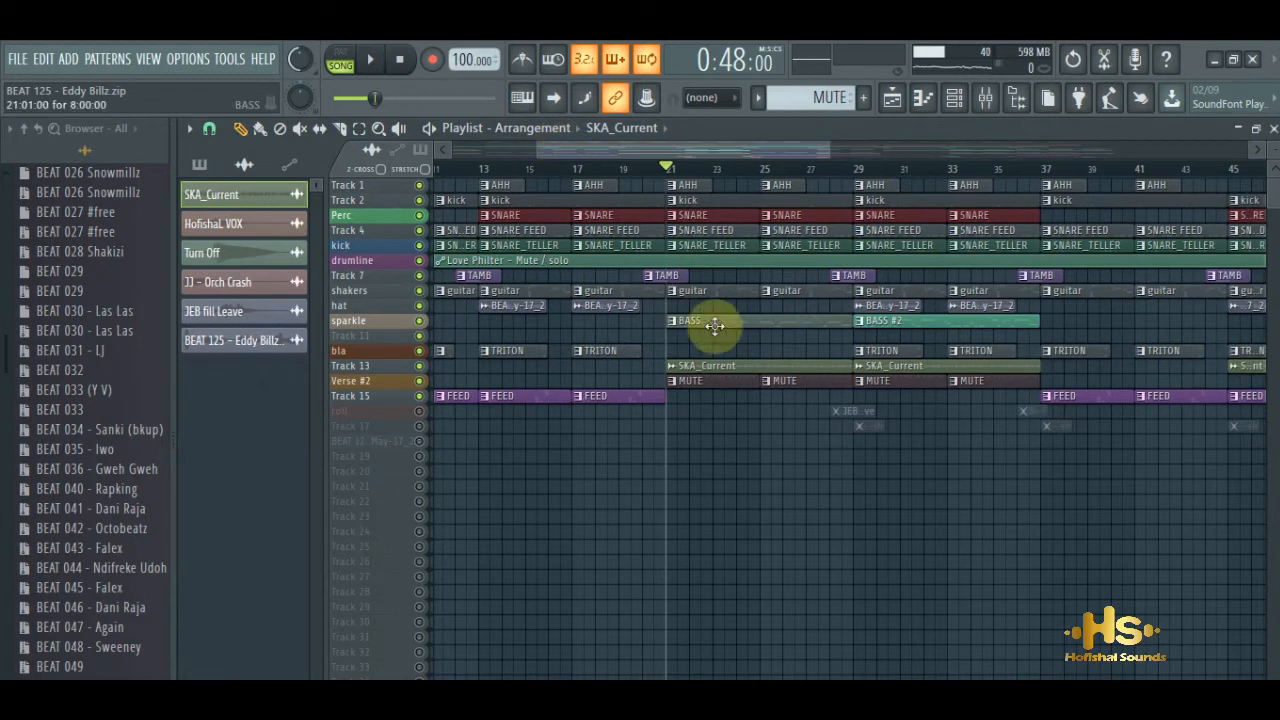
key("space")
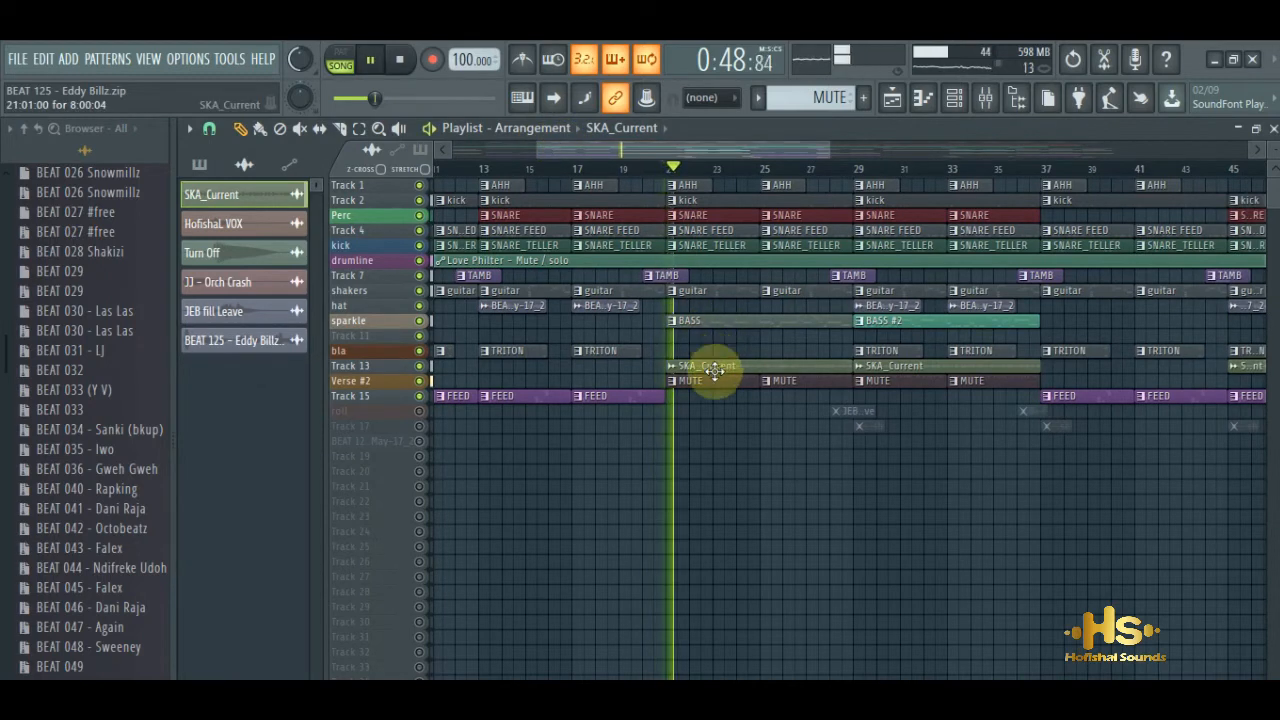
left_click(419, 411)
left_click(419, 426)
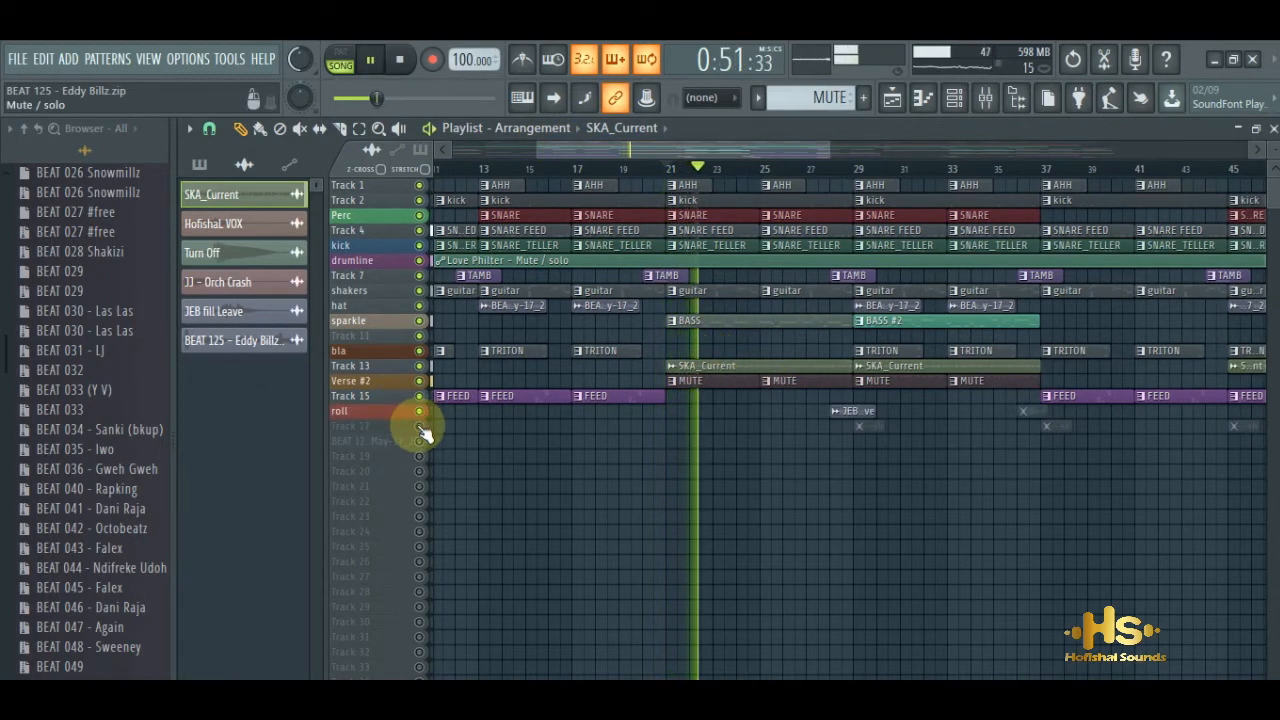
Step: Play the MUTE pattern on its own, filter the channel rack to Unsorted channels and open the Mute Gtr sampler settings
left_click(723, 380)
left_click(340, 68)
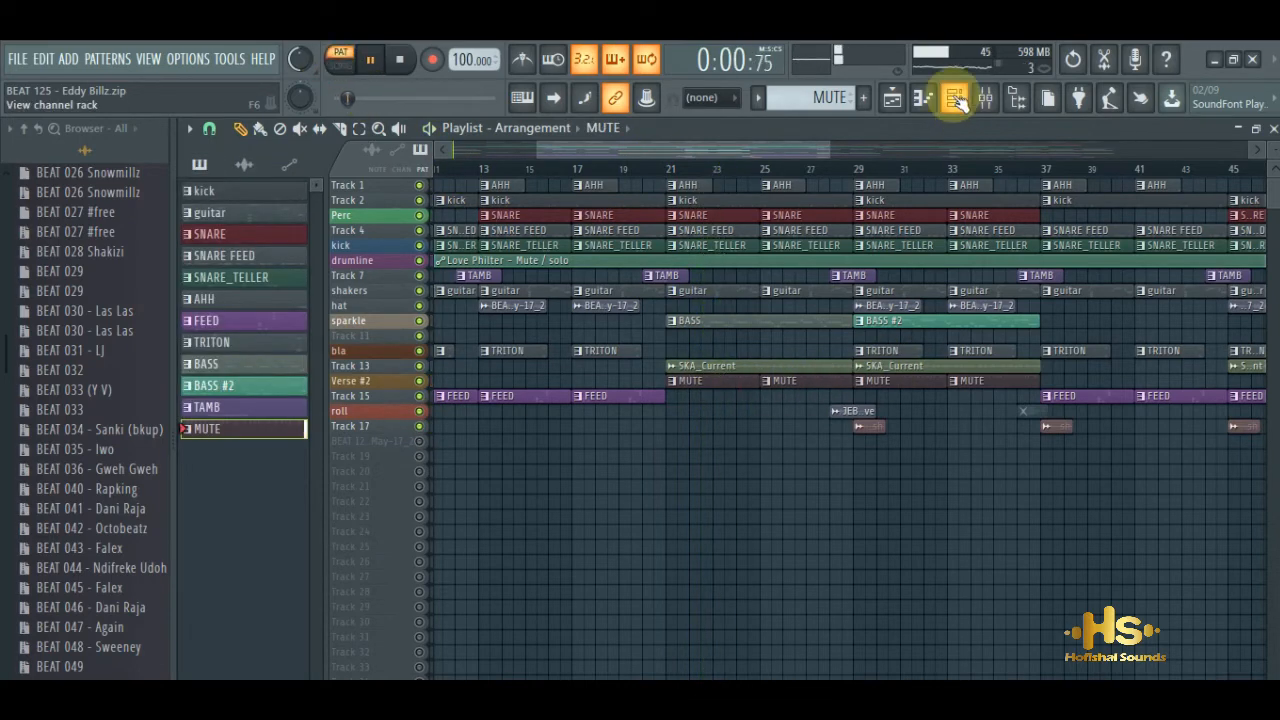
left_click(955, 98)
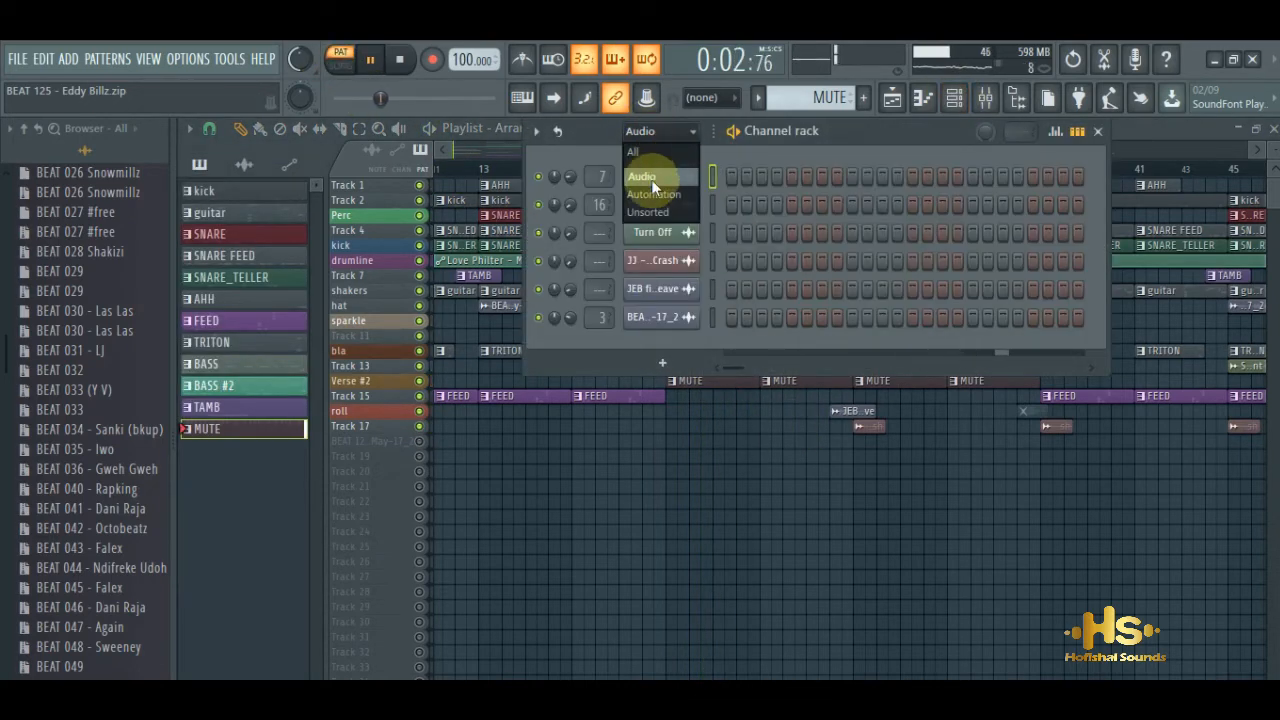
left_click(651, 212)
left_click(640, 318)
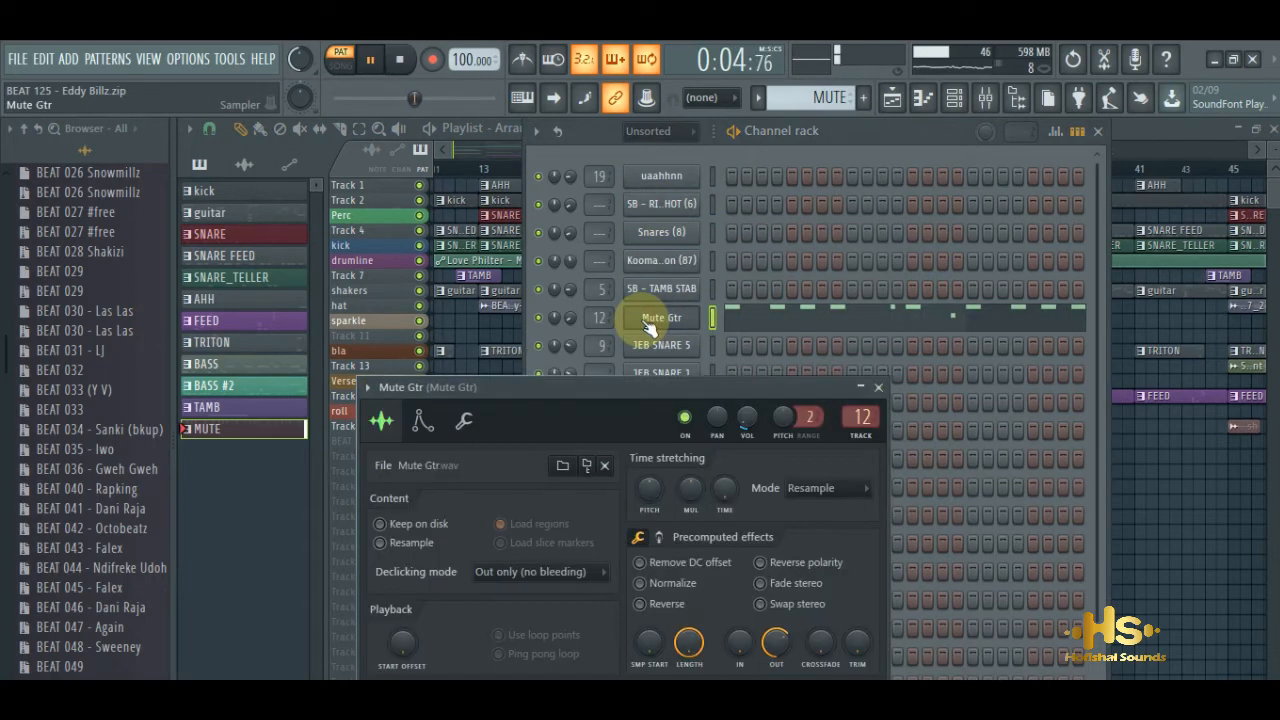
Step: Review the effects on the Mute Gtr mixer track, then return to the playlist
left_click(446, 152)
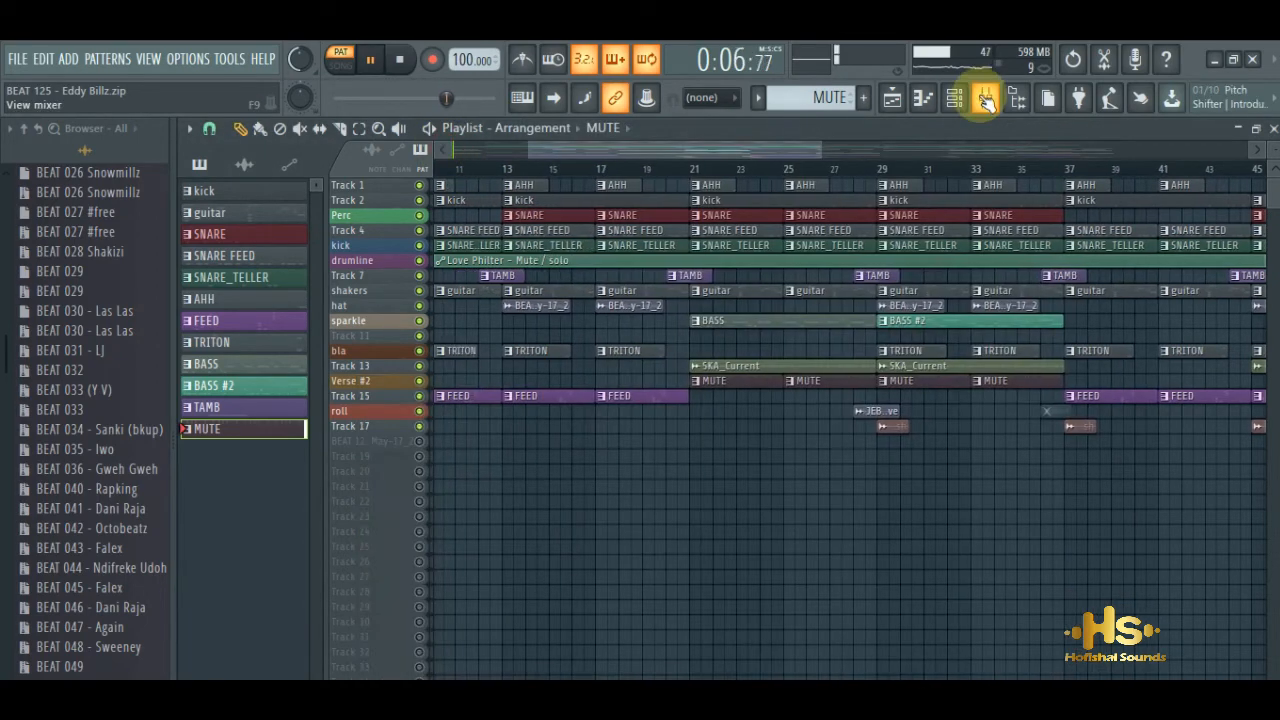
left_click(982, 97)
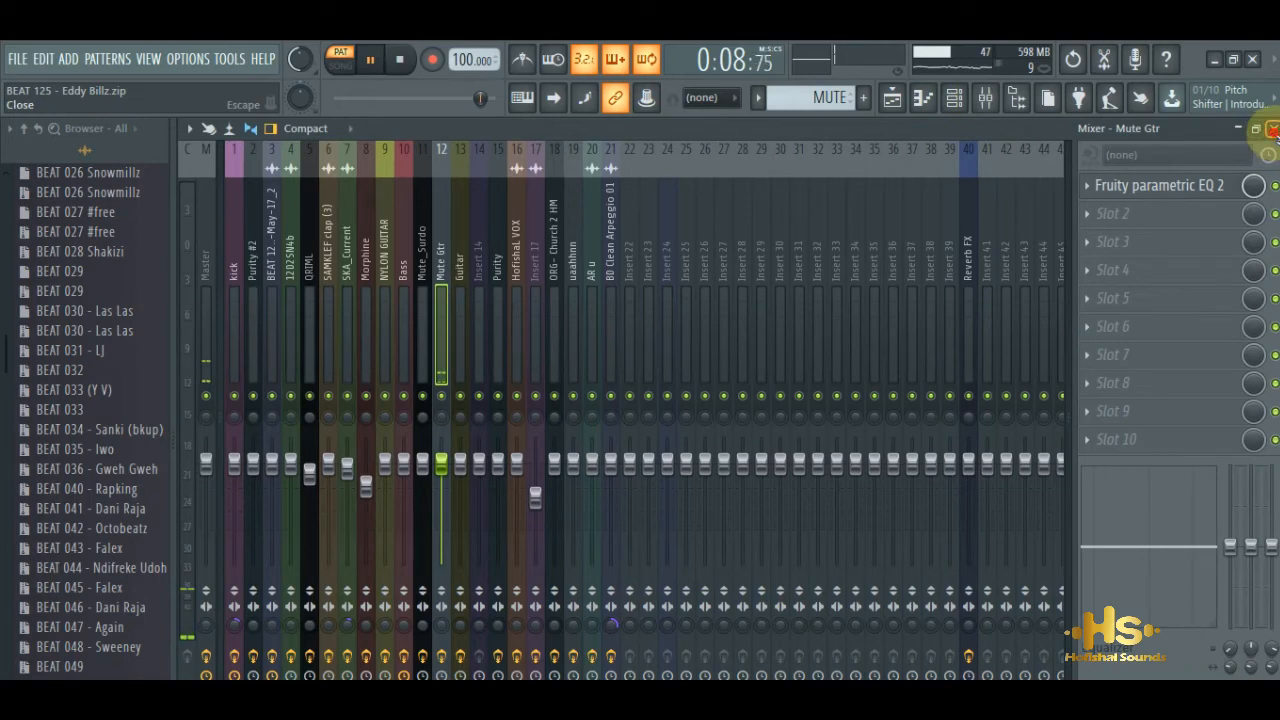
left_click(1273, 128)
Step: Select the FEED pattern on Track 15 and review its Purity and vamp channels in the channel rack
left_click_drag(689, 151, 578, 155)
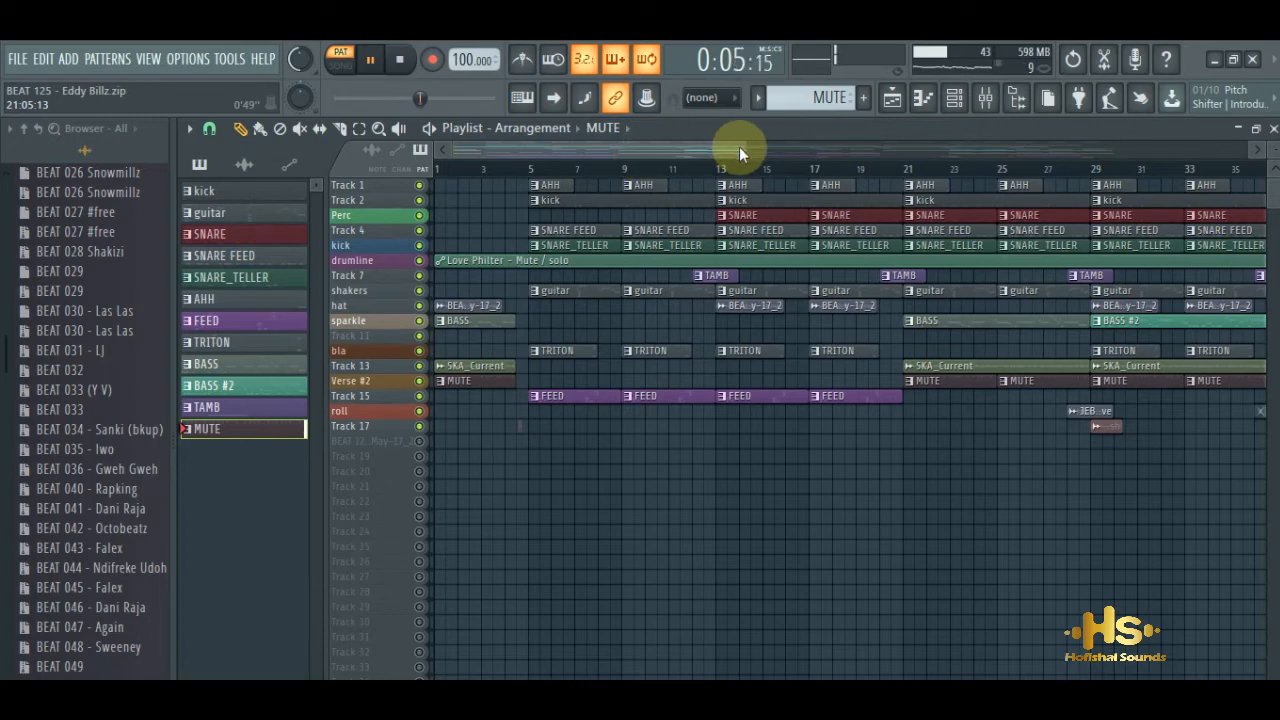
left_click_drag(742, 149, 1043, 136)
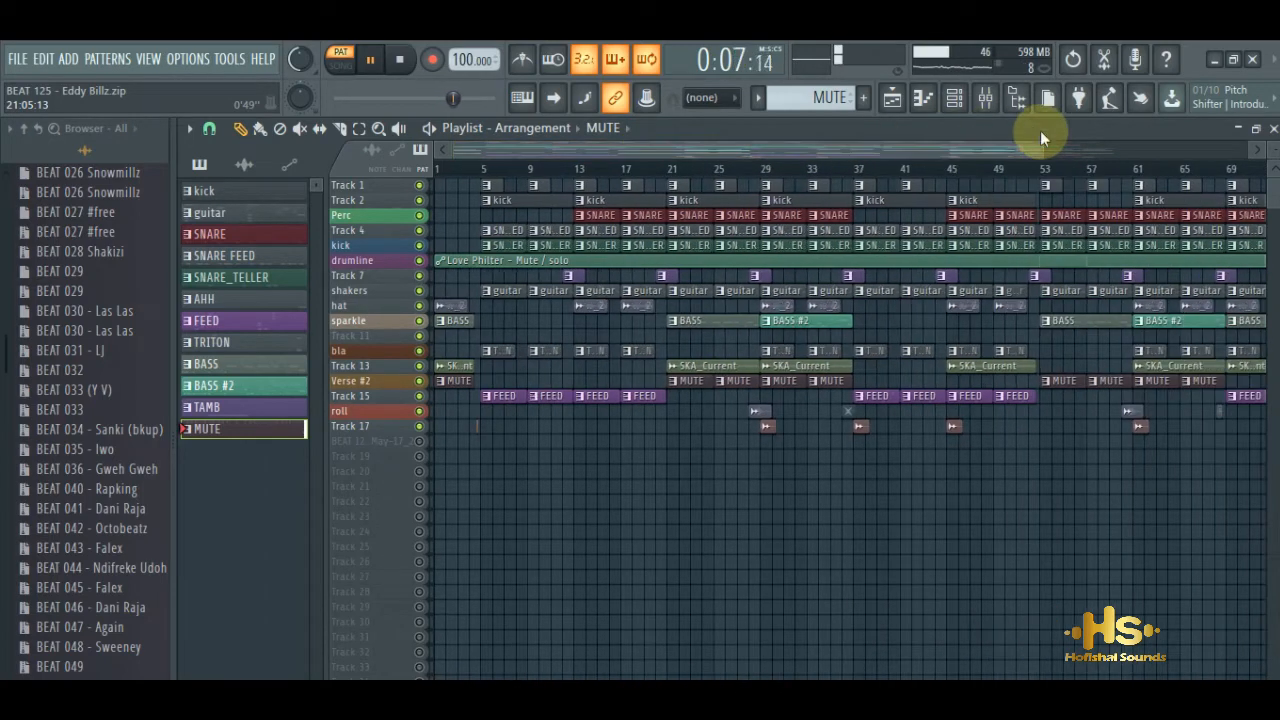
left_click(598, 393)
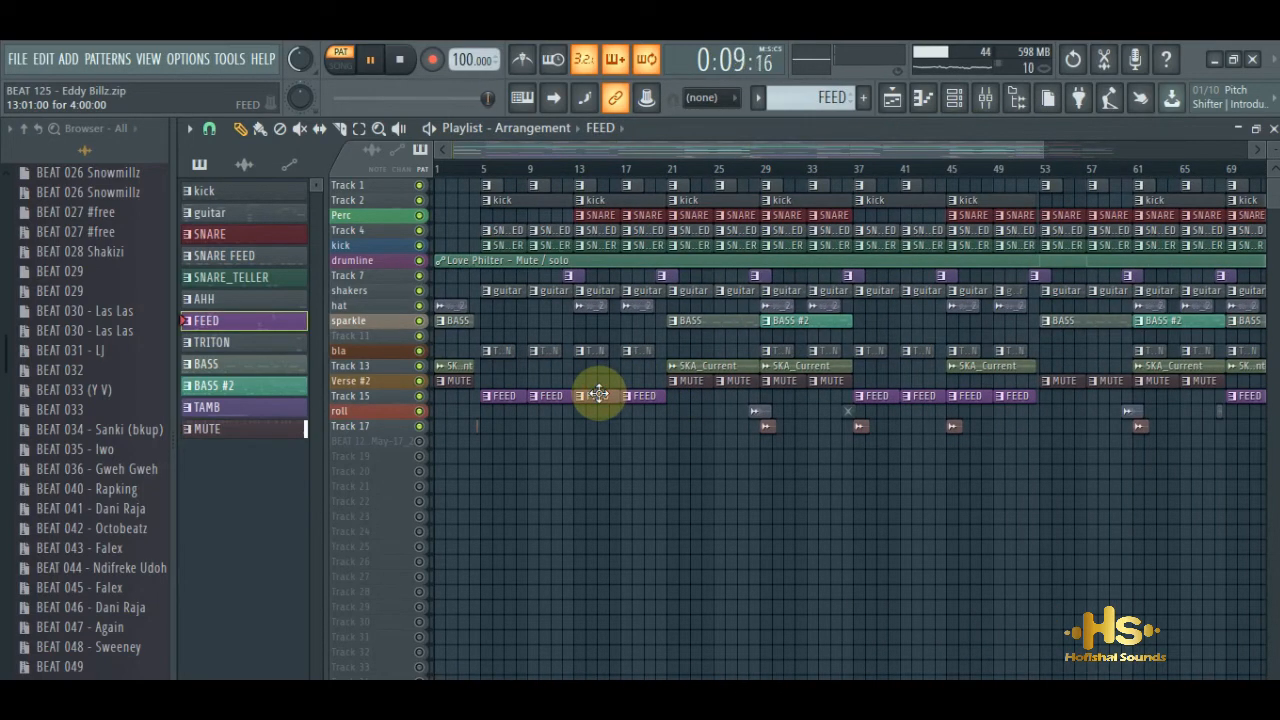
left_click(954, 98)
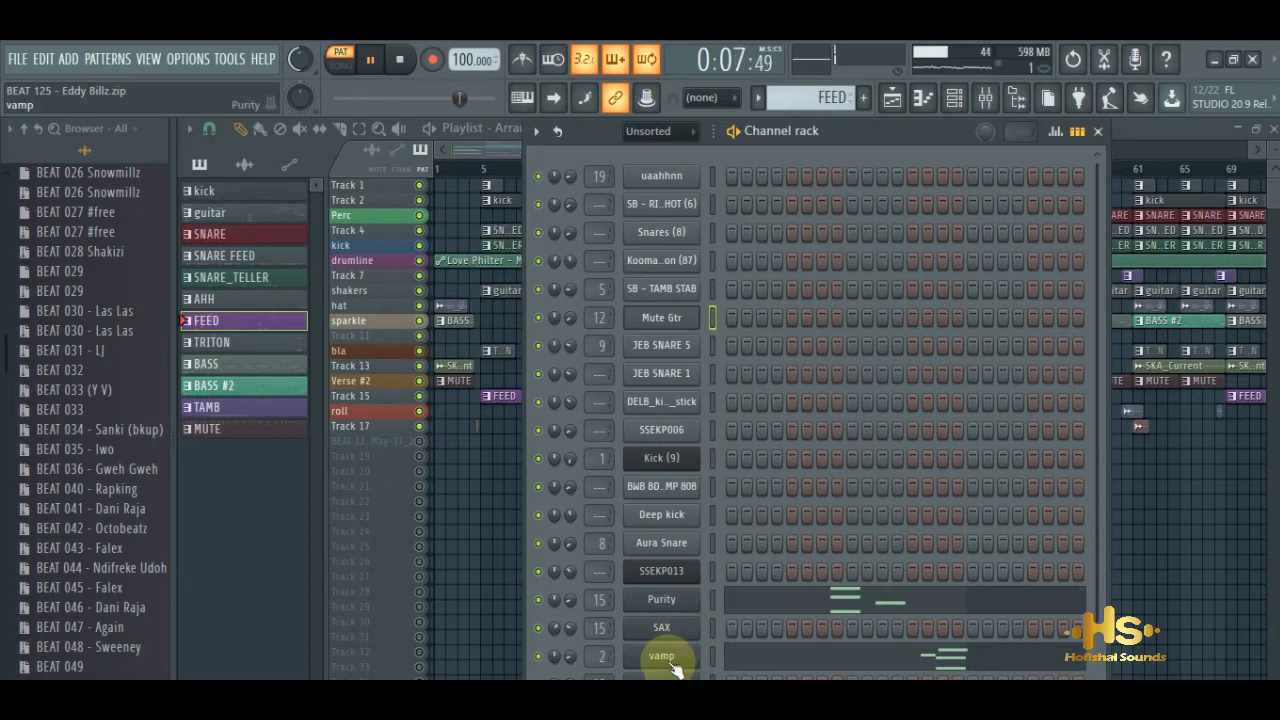
left_click(453, 148)
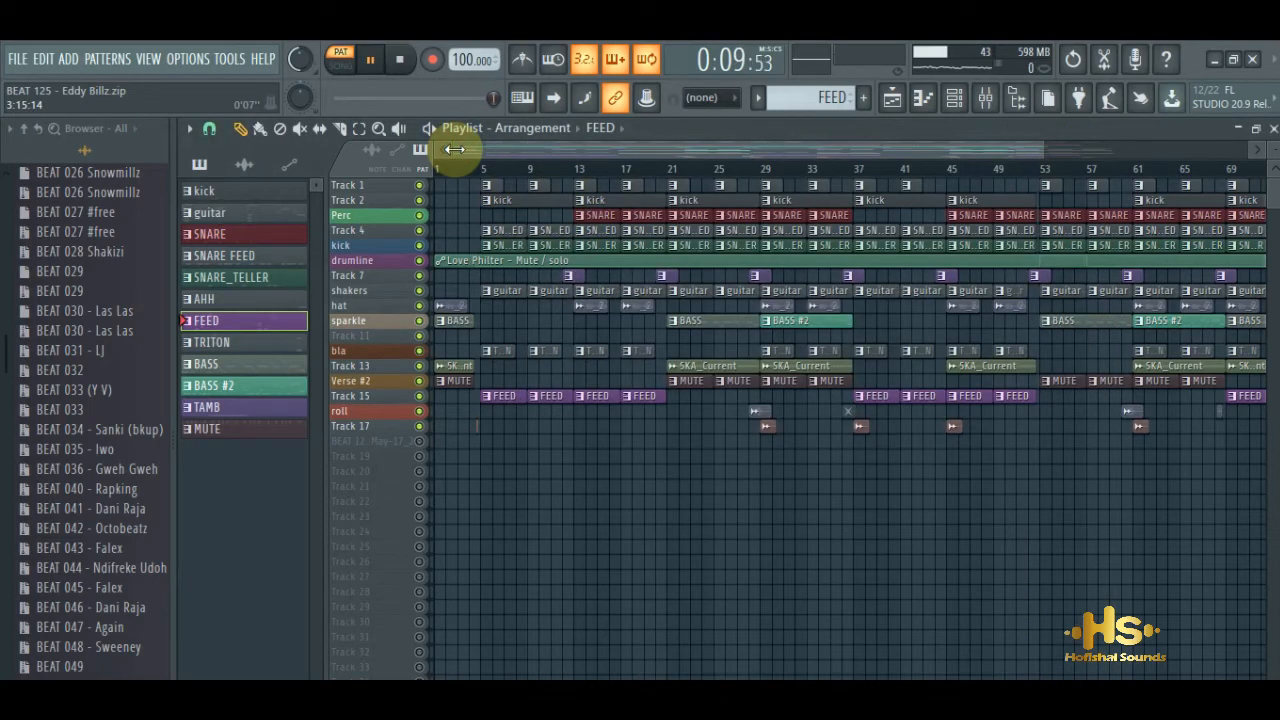
Step: Play the full song from the start, select the Love Philter - Mute / solo clip and fit the whole arrangement in view
left_click(346, 68)
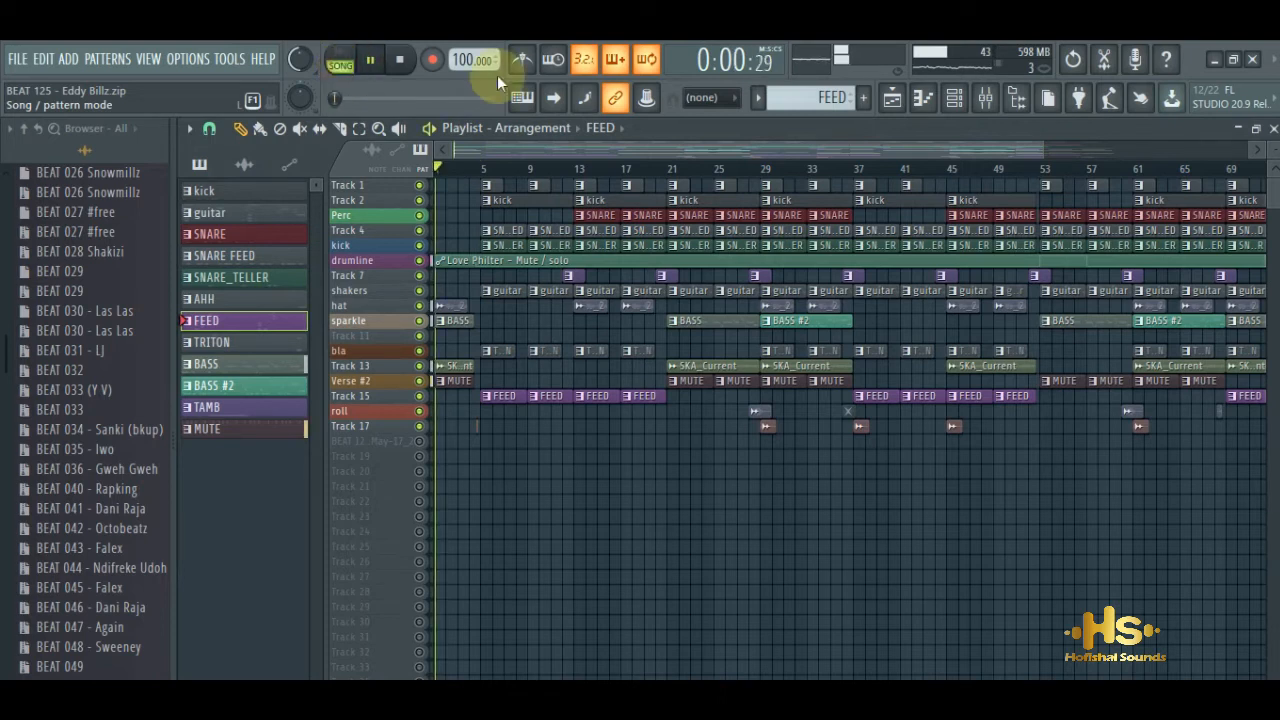
left_click(593, 261)
left_click_drag(1040, 149, 1171, 157)
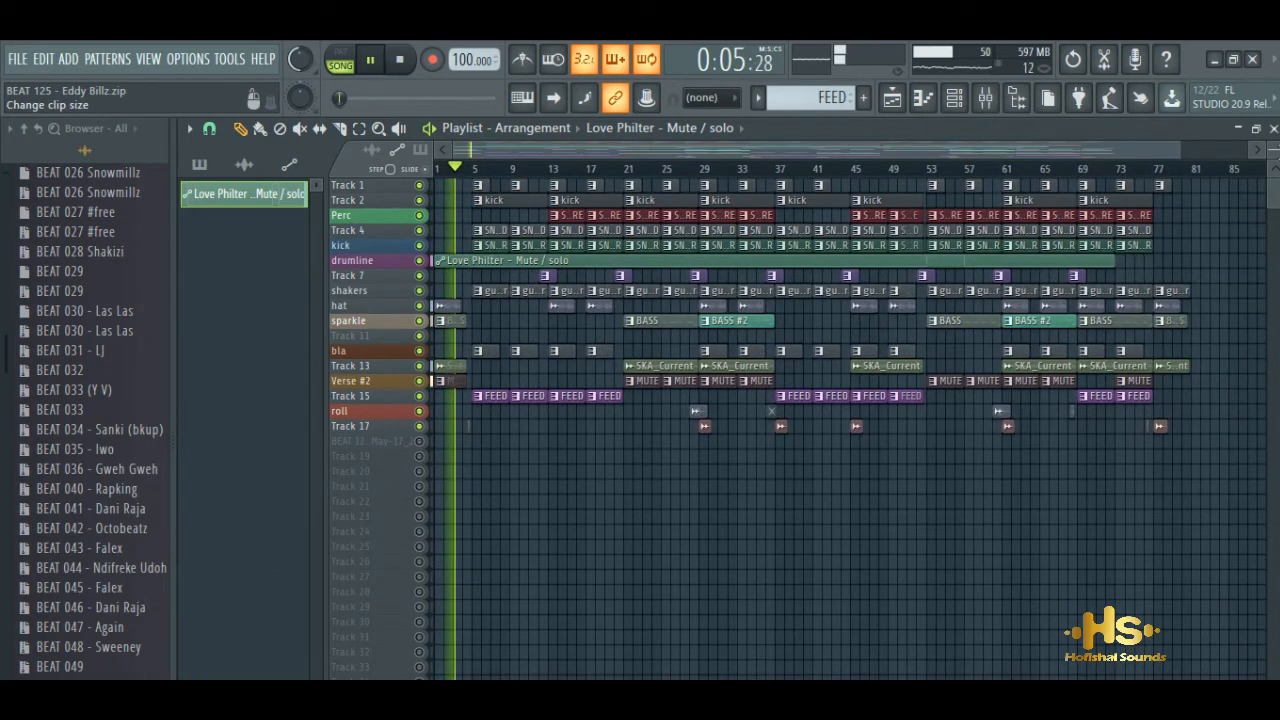
Step: Increase the playlist's track height and select the SNARE_TELLER clip at bar 9 on the kick track
left_click_drag(1276, 152, 1276, 170)
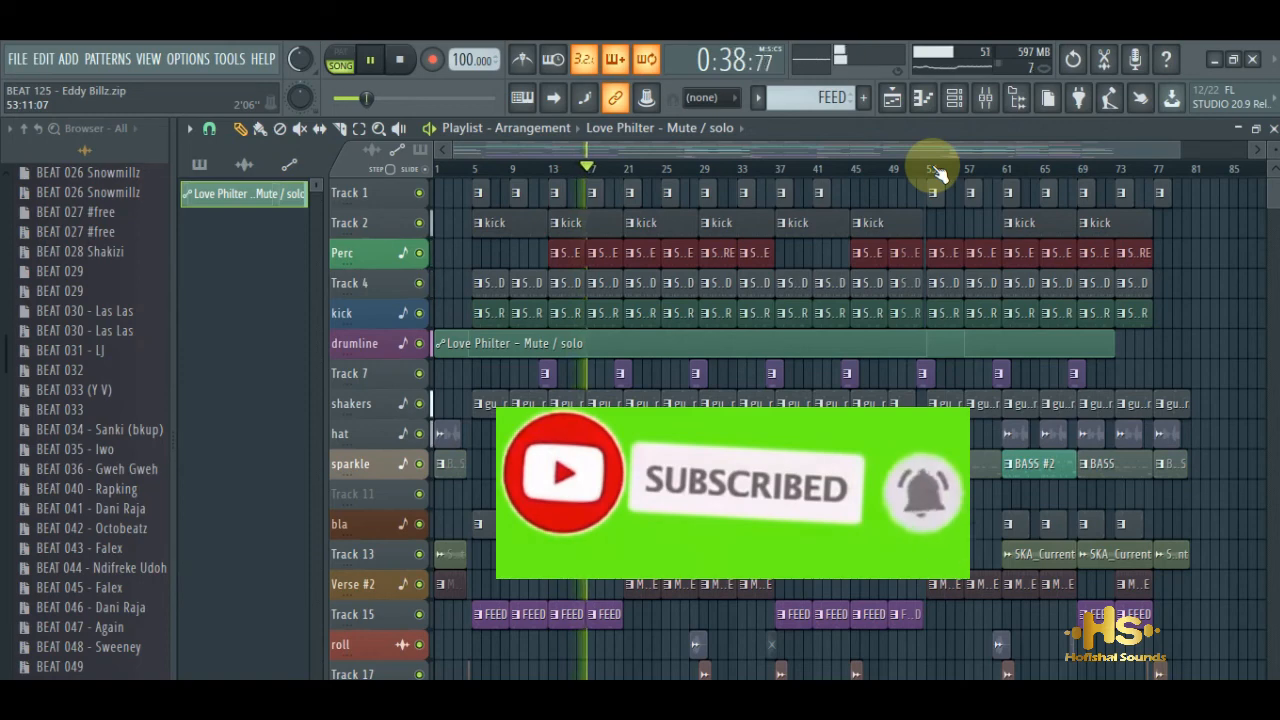
left_click_drag(1275, 150, 1275, 170)
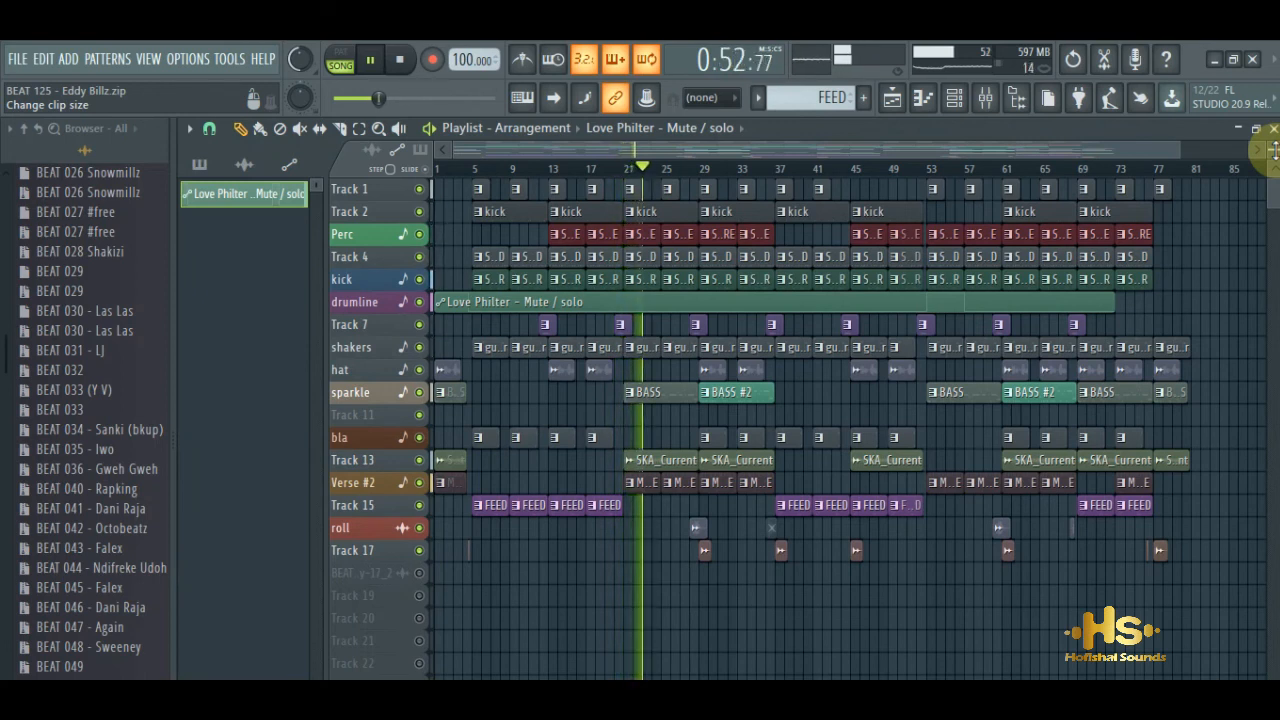
left_click(522, 279)
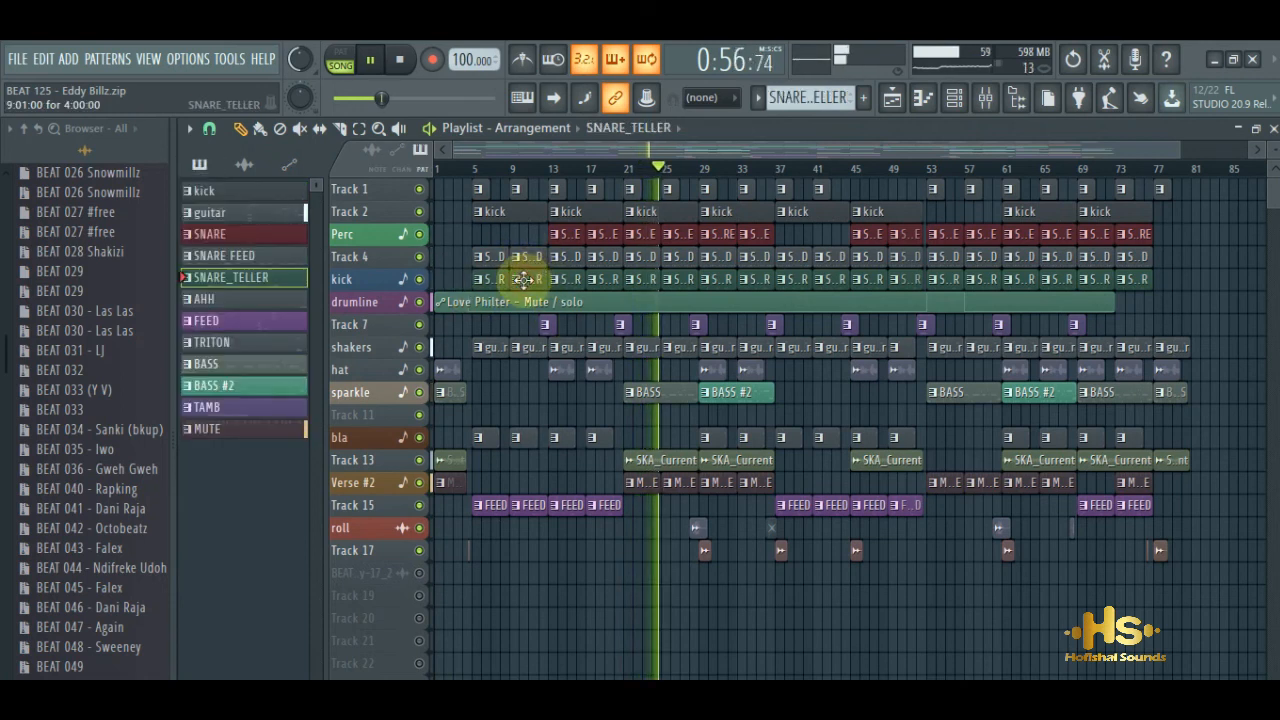